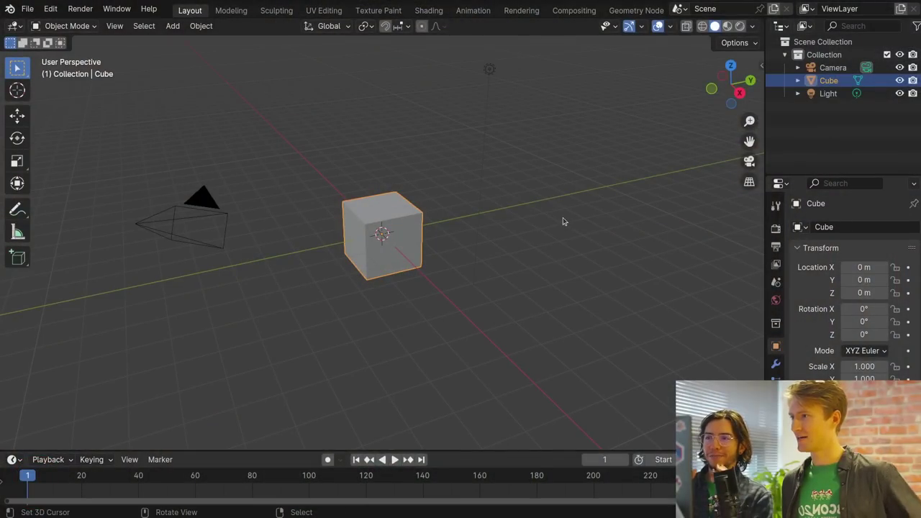
# Add a Geometry Nodes modifier with a new node group to the cube and open the Geometry Nodes workspace
pyautogui.click(548, 216)
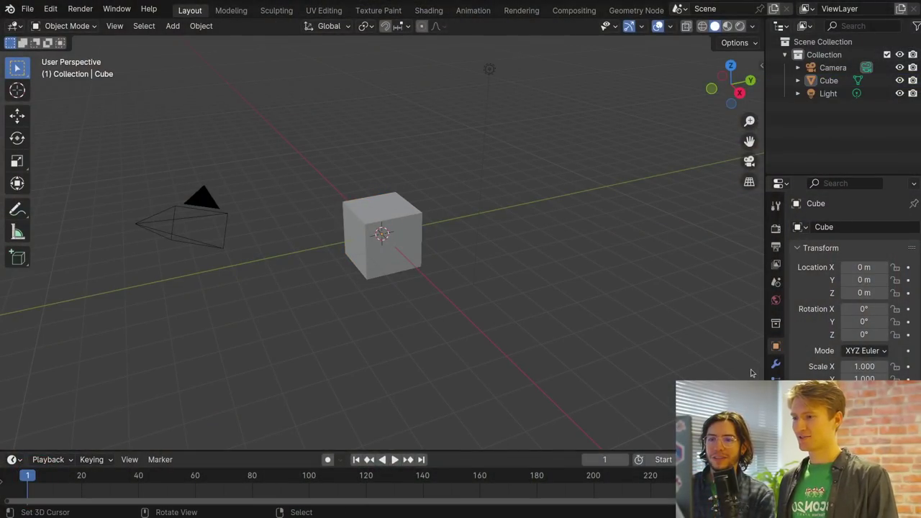
pyautogui.click(775, 364)
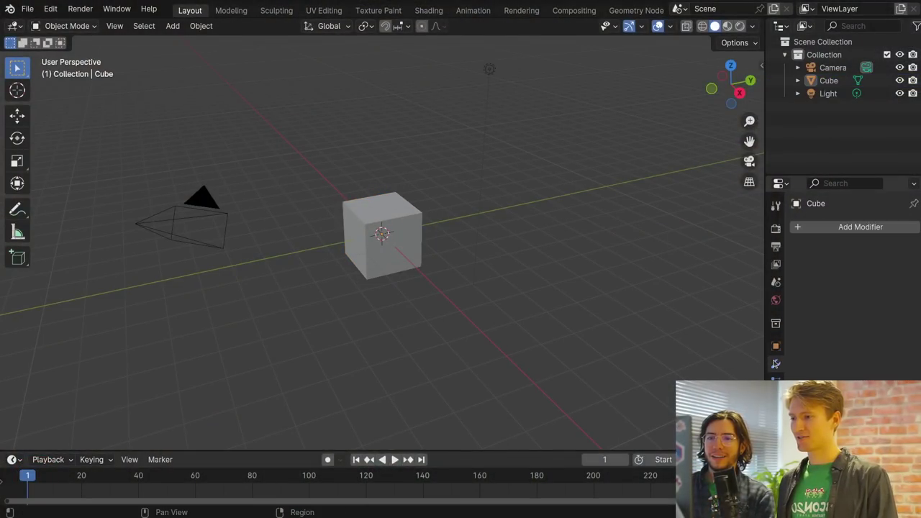
pyautogui.click(846, 228)
pyautogui.click(839, 234)
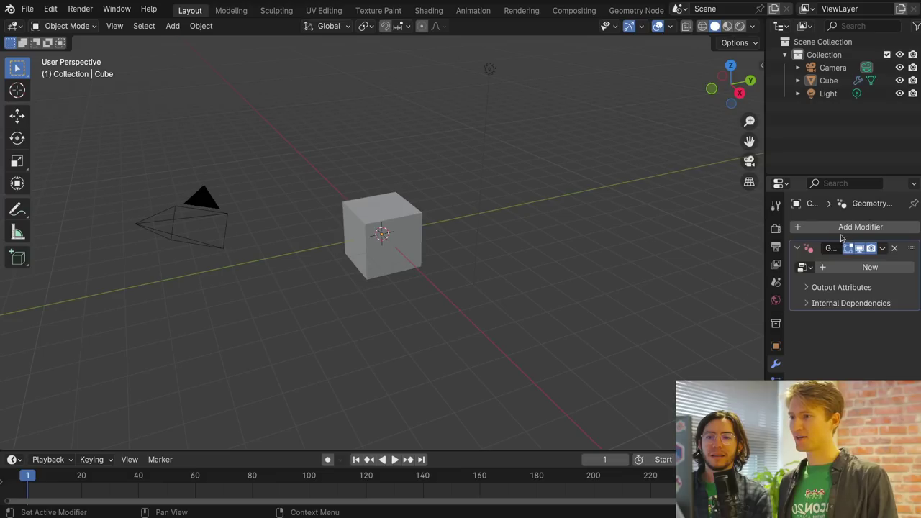
pyautogui.click(839, 268)
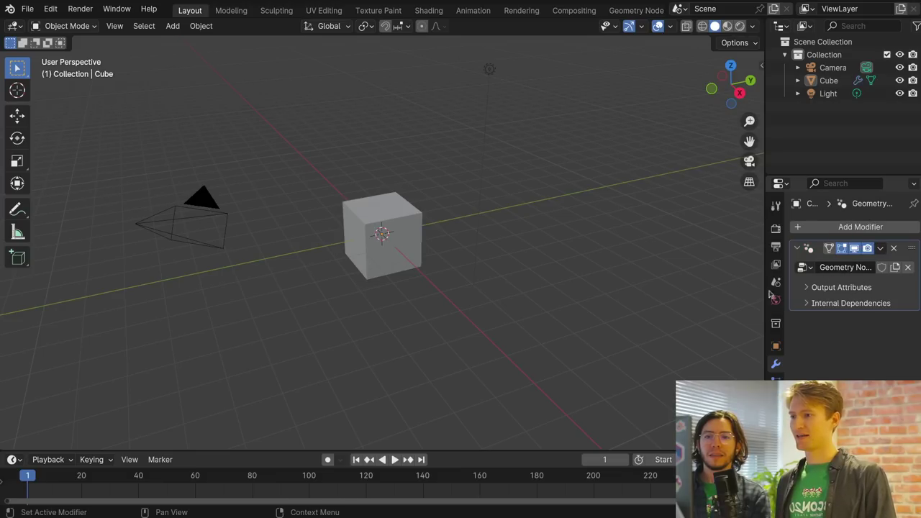
pyautogui.click(635, 8)
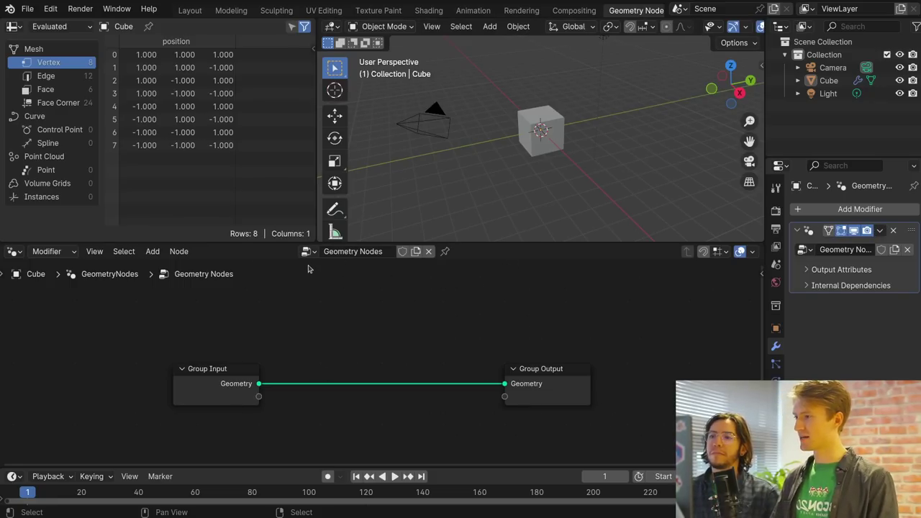
pyautogui.hotkey('shift', 'a')
pyautogui.press('Down')
pyautogui.press('Down')
pyautogui.press('Down')
pyautogui.press('Down')
pyautogui.press('Right')
pyautogui.press('space')
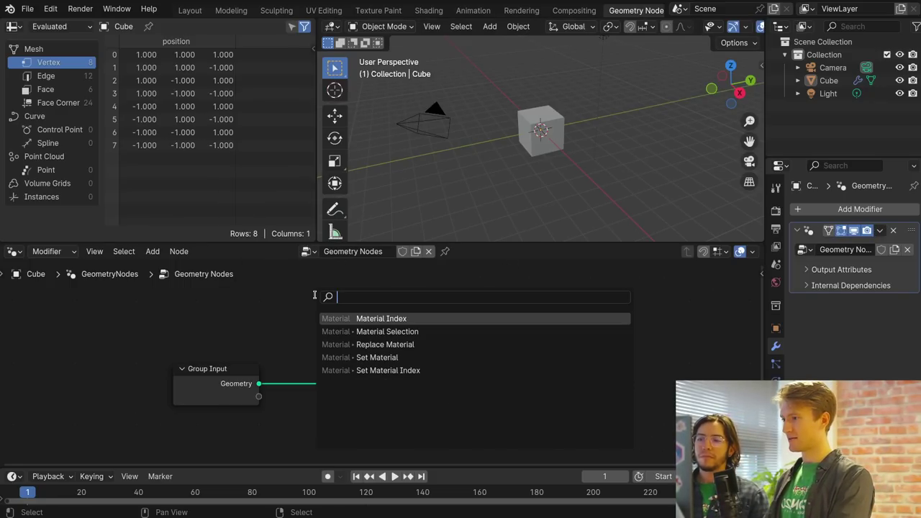
pyautogui.press('Escape')
# Insert an Extrude Mesh node on the link between Group Input and Group Output
pyautogui.hotkey('shift', 'a')
pyautogui.press('space')
pyautogui.write('extu')
pyautogui.press('BackSpace')
pyautogui.write('u')
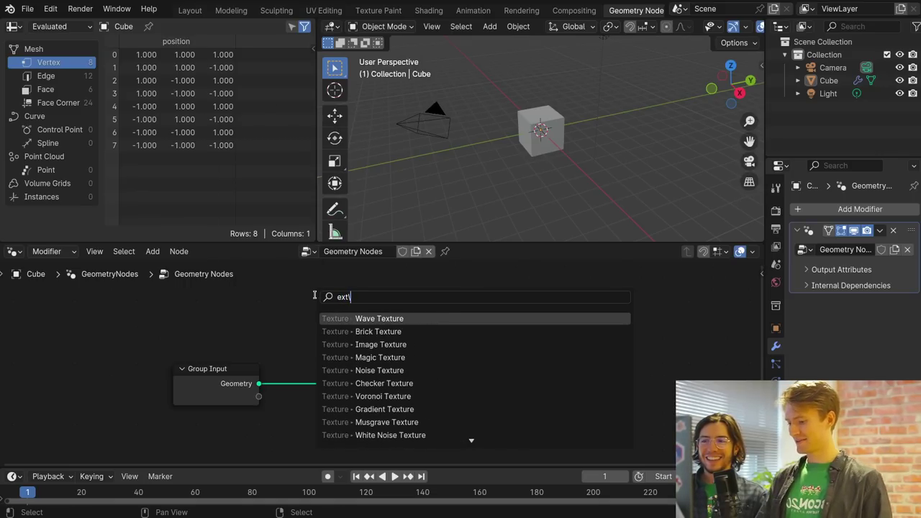
pyautogui.press('BackSpace')
pyautogui.press('Return')
pyautogui.click(325, 309)
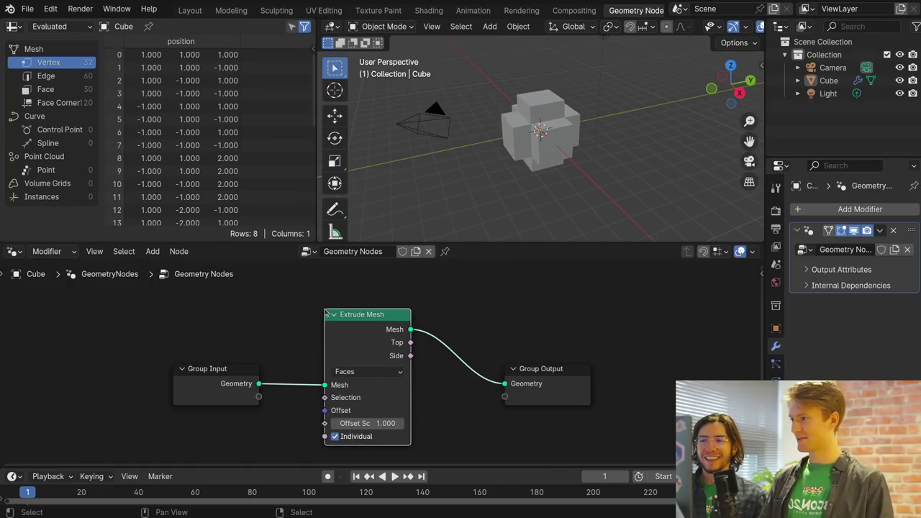
# Enter Edit Mode on the cube and examine the extruded result against its editable mesh
pyautogui.click(552, 128)
pyautogui.press('Tab')
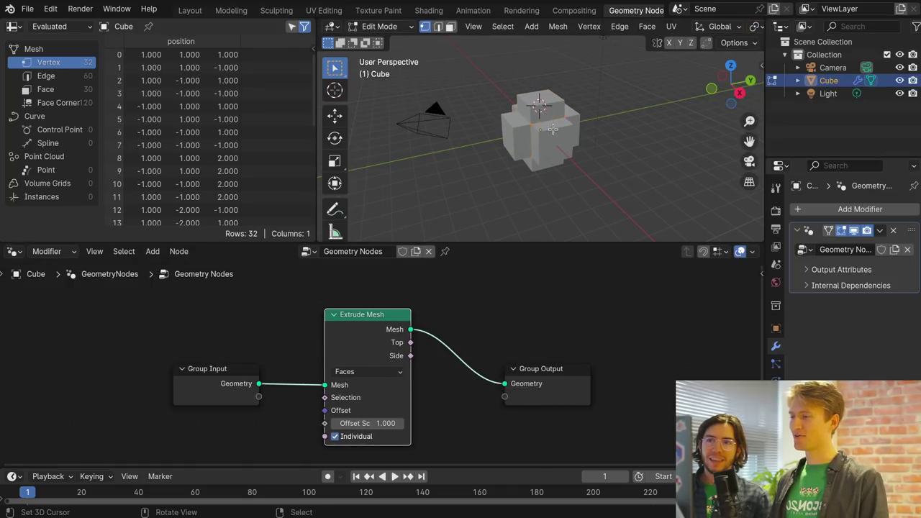
pyautogui.scroll(5, 553, 129)
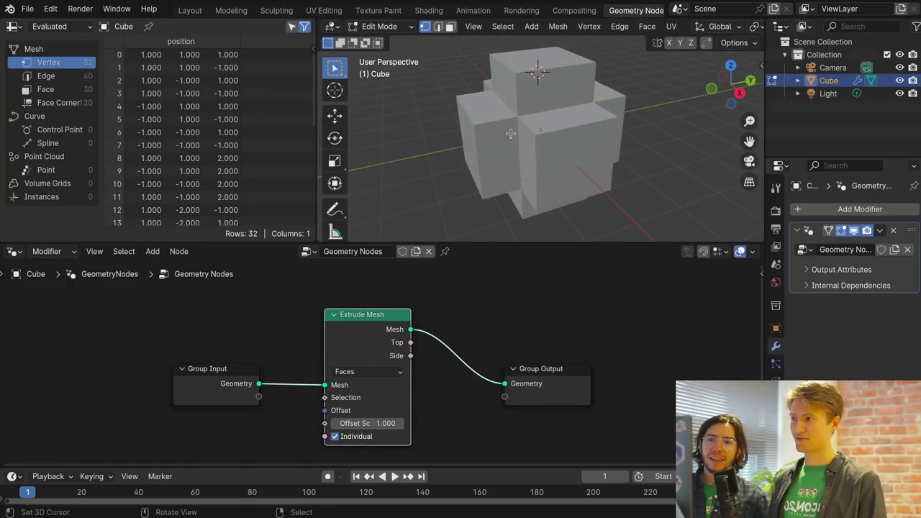
# Apply the Geometry Nodes modifier in Object Mode and check the resulting mesh in Edit Mode
pyautogui.click(879, 230)
pyautogui.press('Tab')
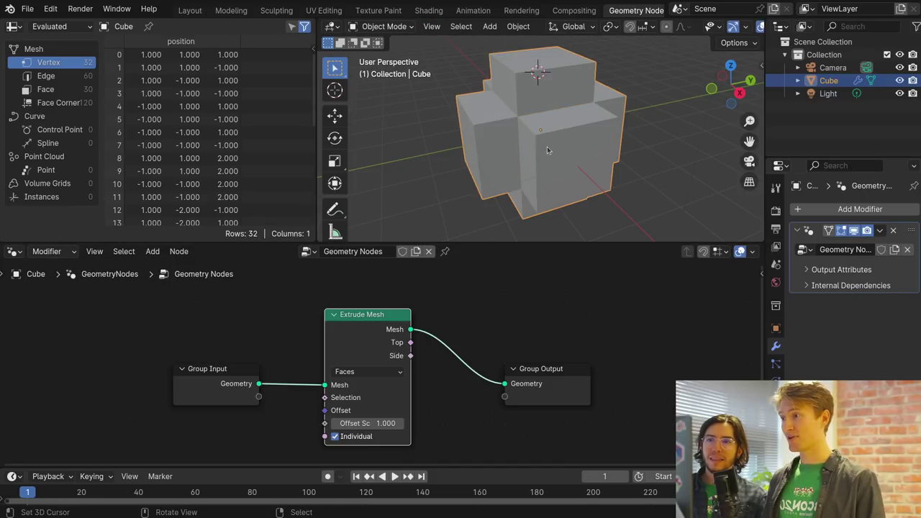
pyautogui.click(880, 230)
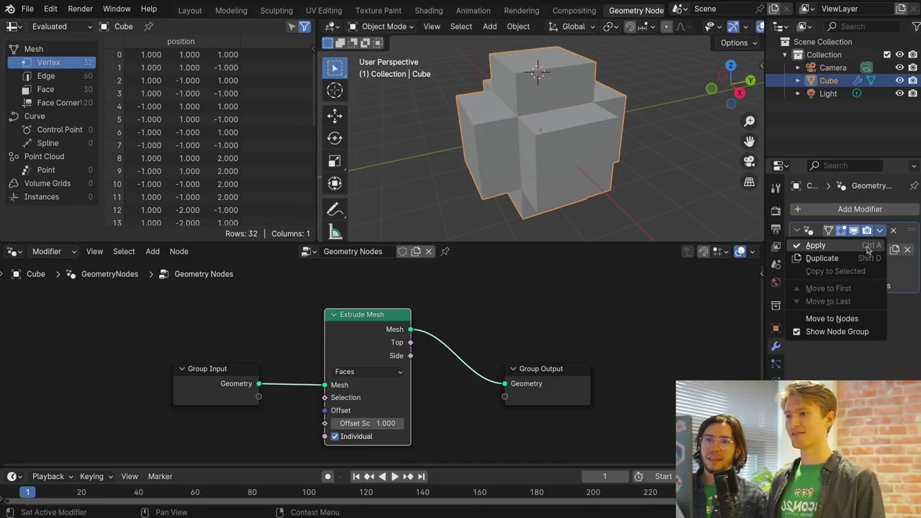
pyautogui.click(806, 245)
pyautogui.press('Tab')
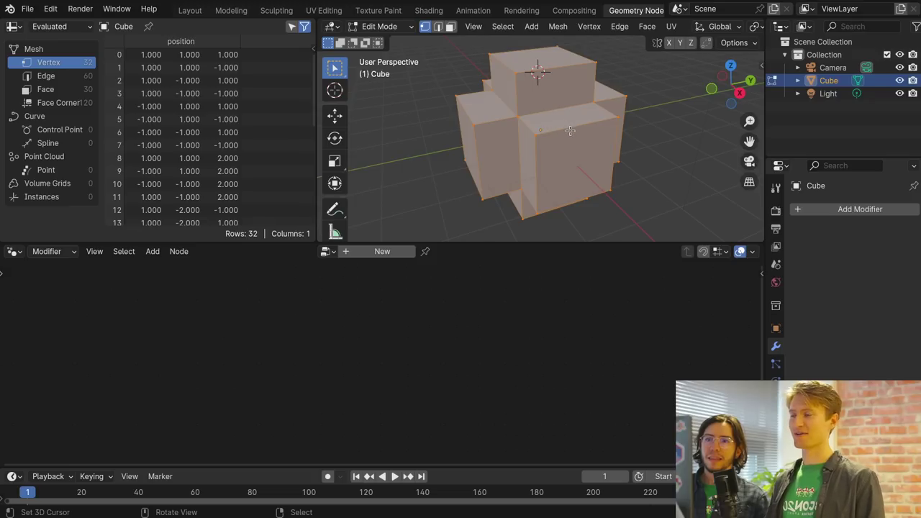
# Delete the extruded cube object and add a new cube mesh in its place
pyautogui.press('Tab')
pyautogui.press('x')
pyautogui.click(569, 132)
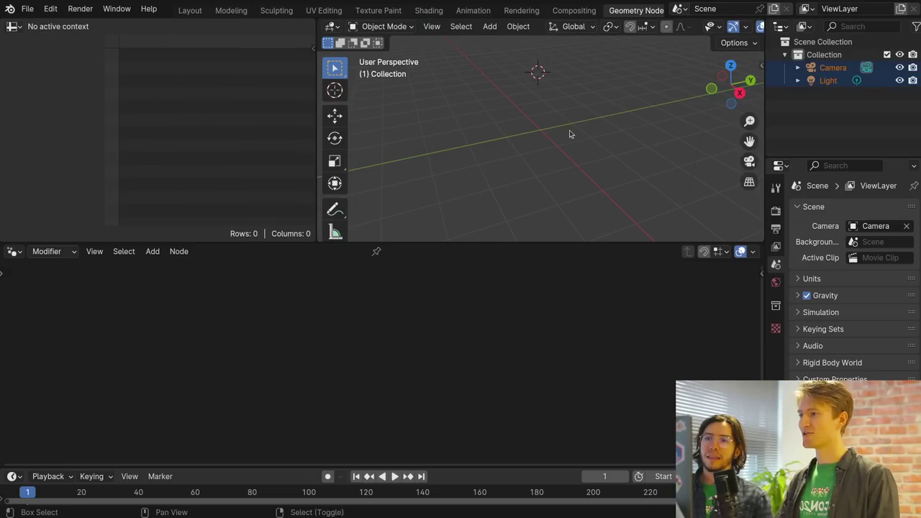
pyautogui.hotkey('shift', 'a')
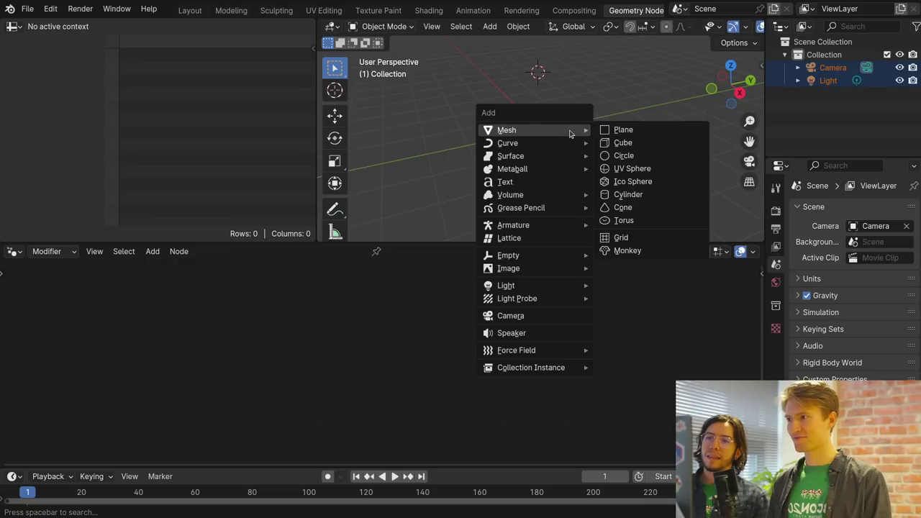
pyautogui.click(608, 144)
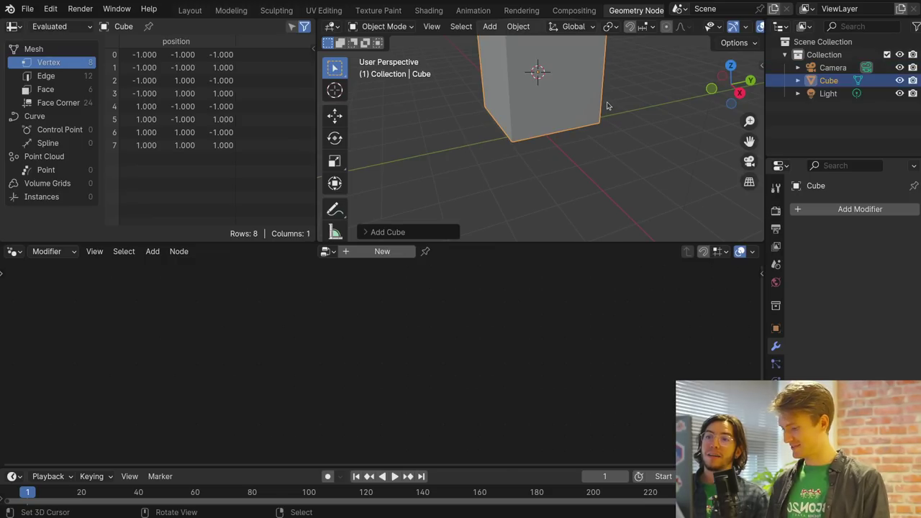
pyautogui.hotkey('ctrl', 'c')
pyautogui.keyDown('shift'); pyautogui.moveTo(608, 163); pyautogui.dragTo(597, 228, button='middle'); pyautogui.keyUp('shift')
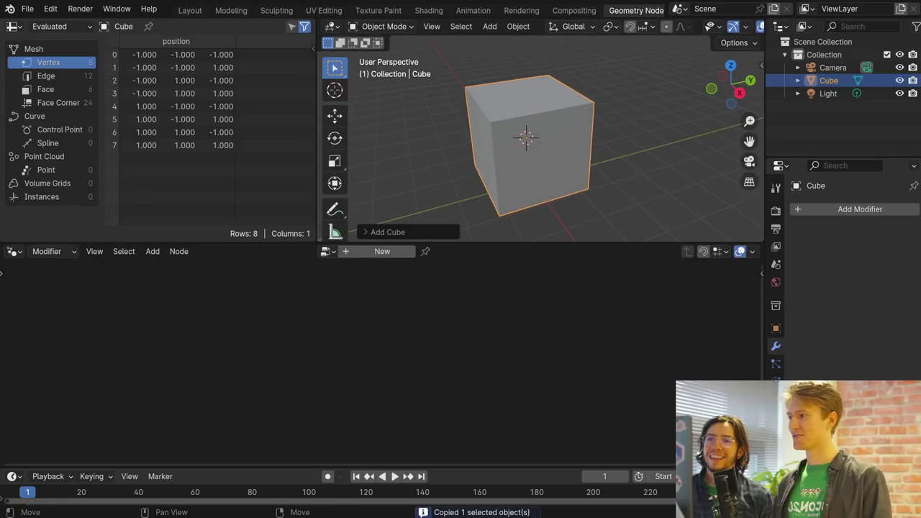
# Create a new node group of the Tool type and put the new cube in Edit Mode
pyautogui.click(65, 253)
pyautogui.click(67, 297)
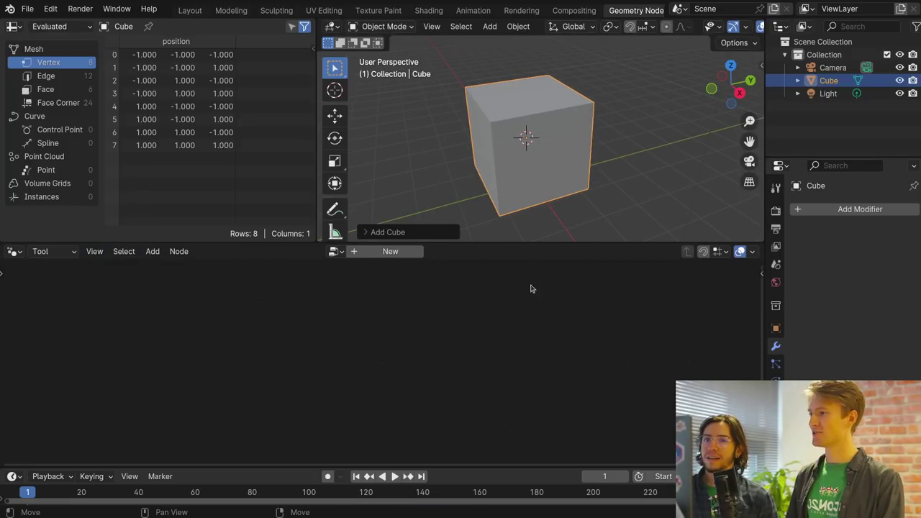
pyautogui.click(414, 254)
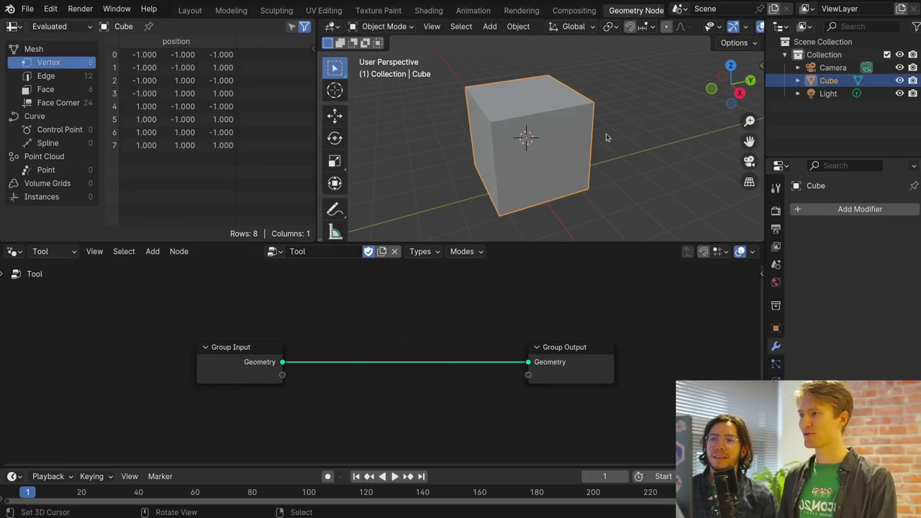
pyautogui.press('Tab')
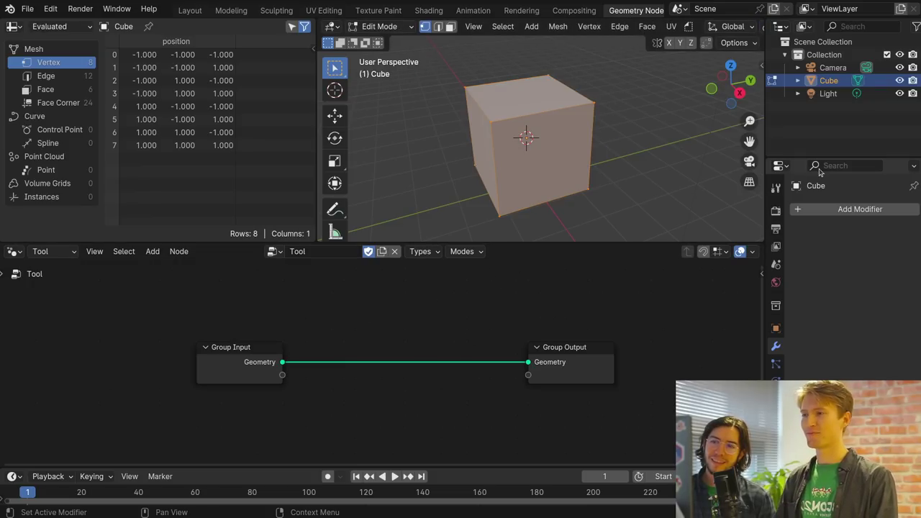
# Check the tool's supported types and modes and where it is offered in the 3D viewport
pyautogui.click(421, 251)
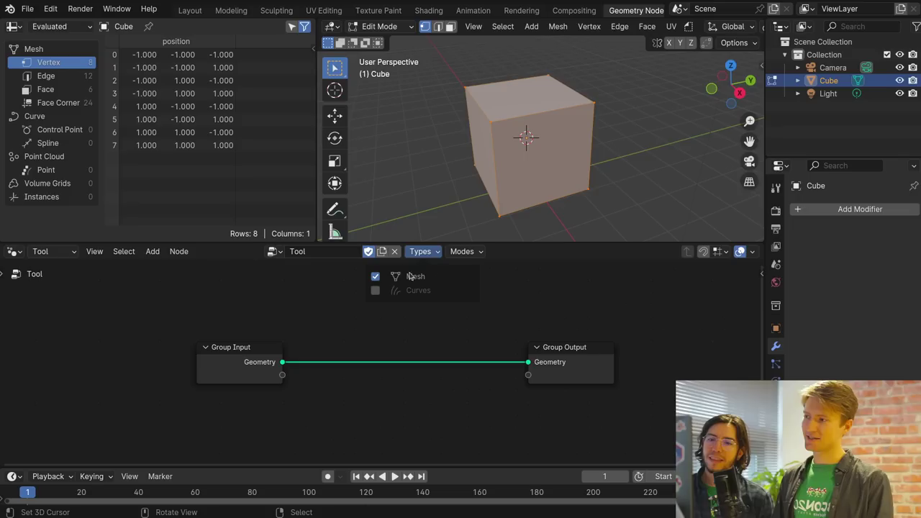
pyautogui.click(475, 252)
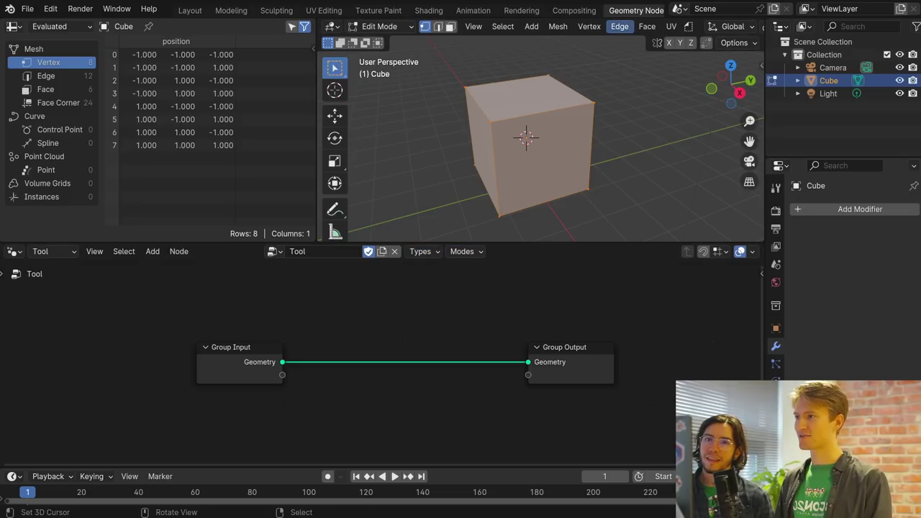
pyautogui.click(686, 29)
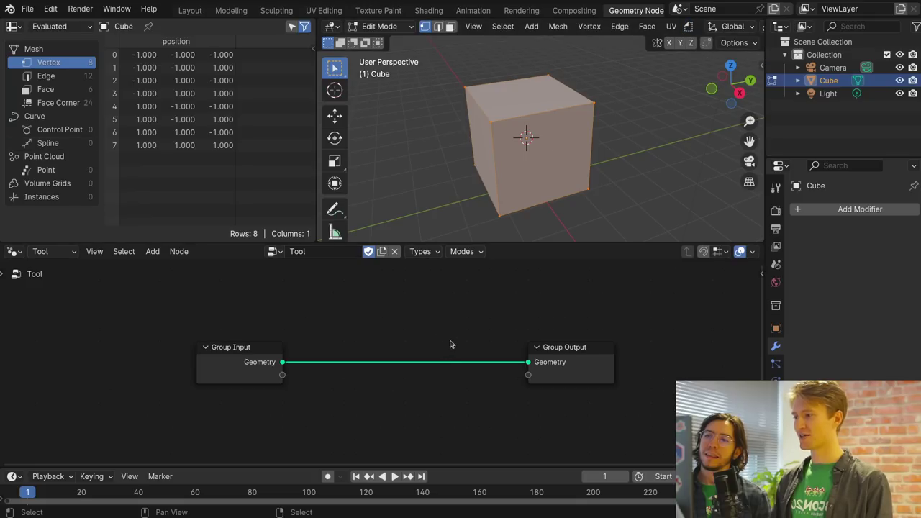
# Cut the geometry link between Group Input and Group Output and rename the tool Quick Delete
pyautogui.keyDown('ctrl'); pyautogui.moveTo(467, 343); pyautogui.dragTo(469, 384, button='right'); pyautogui.keyUp('ctrl')
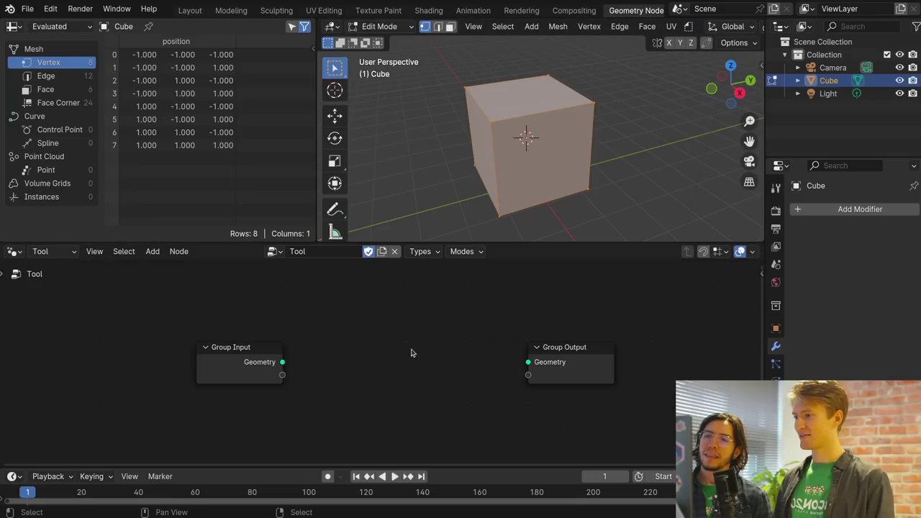
pyautogui.click(300, 254)
pyautogui.write('Quick Delete')
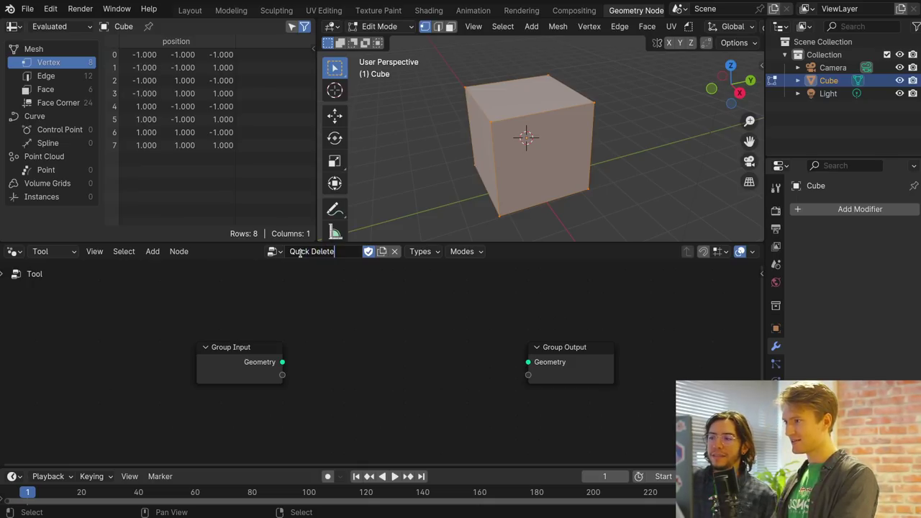
pyautogui.press('Return')
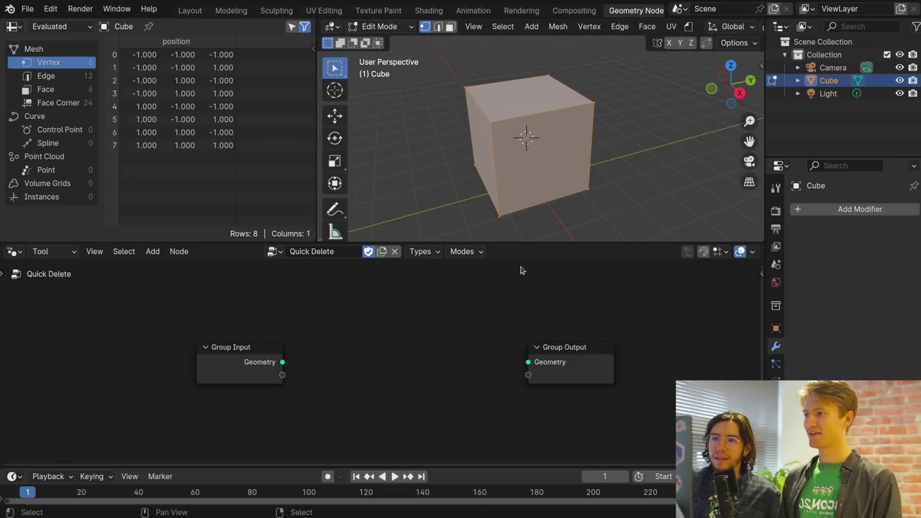
# Run the Quick Delete tool on the cube in Edit Mode and undo it
pyautogui.click(689, 26)
pyautogui.click(723, 54)
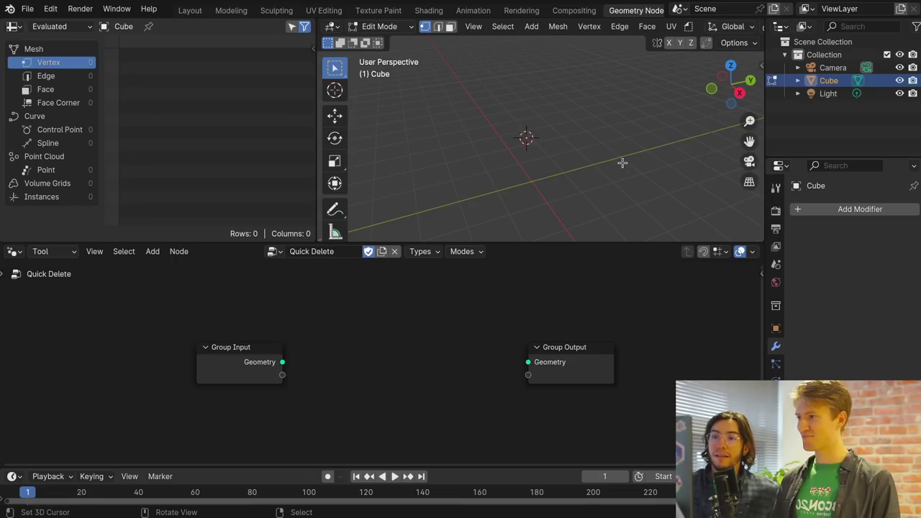
pyautogui.hotkey('ctrl', 'z')
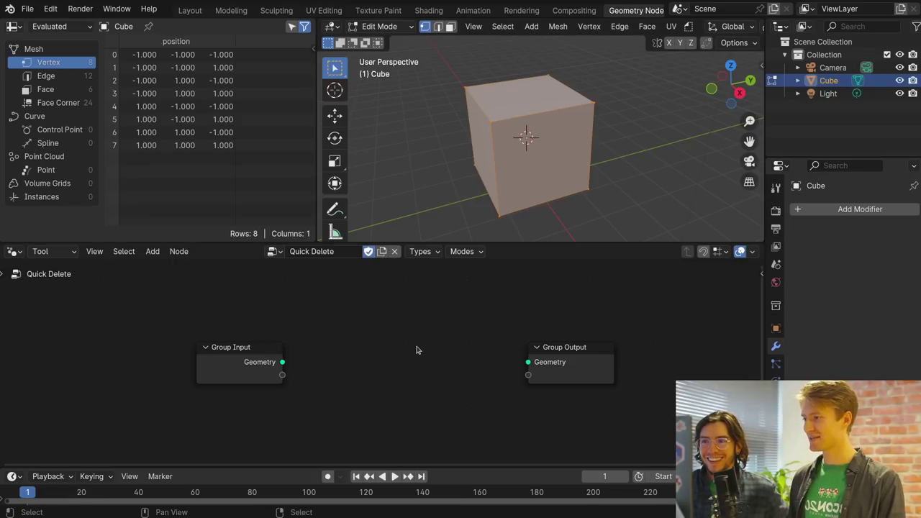
# Reconnect the Group Input geometry to the Group Output geometry in the Quick Delete tool
pyautogui.moveTo(282, 362); pyautogui.dragTo(533, 364)
# Try adding a second cube beside the original inside the same mesh, and delete it again
pyautogui.moveTo(557, 195); pyautogui.dragTo(570, 158, button='middle')
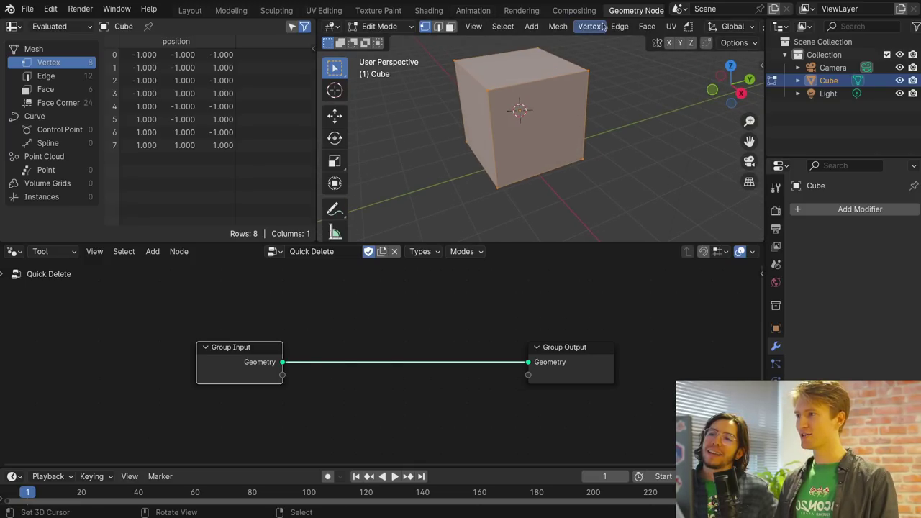
pyautogui.hotkey('shift', 'a')
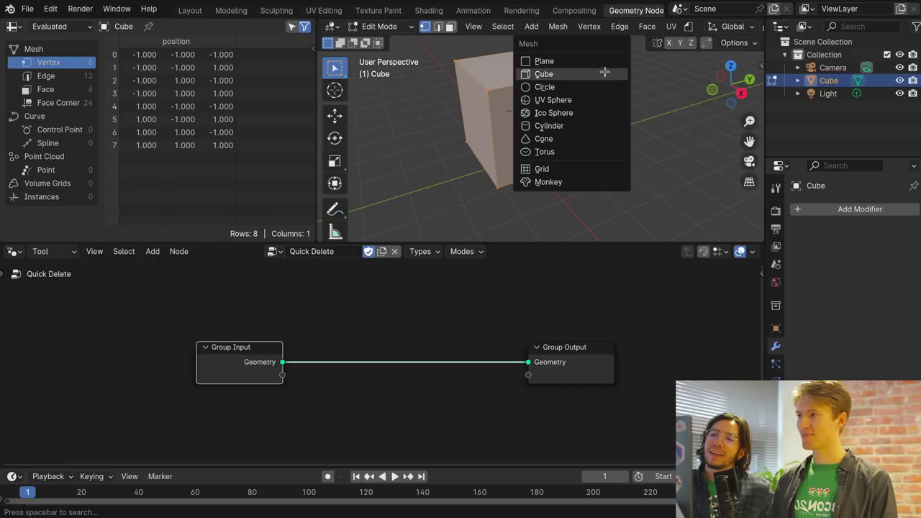
pyautogui.click(607, 75)
pyautogui.press('g')
pyautogui.click(662, 175)
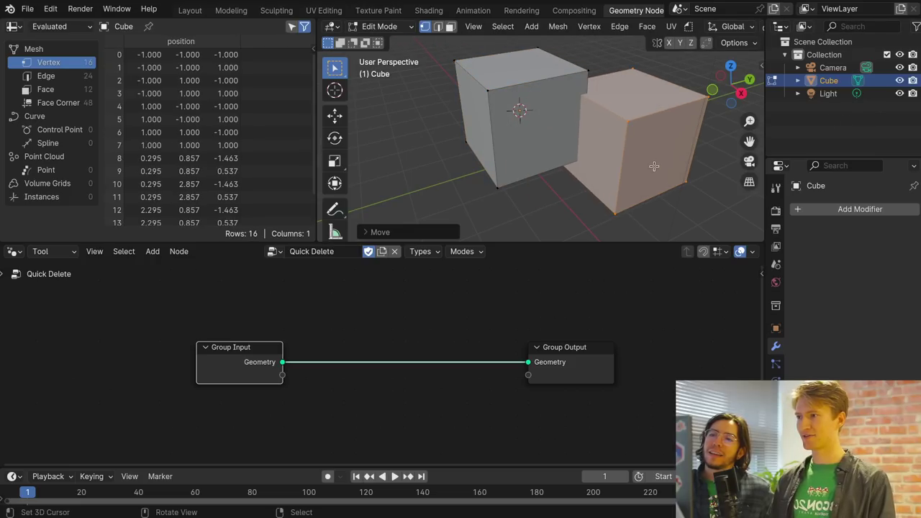
pyautogui.press('x')
pyautogui.click(653, 167)
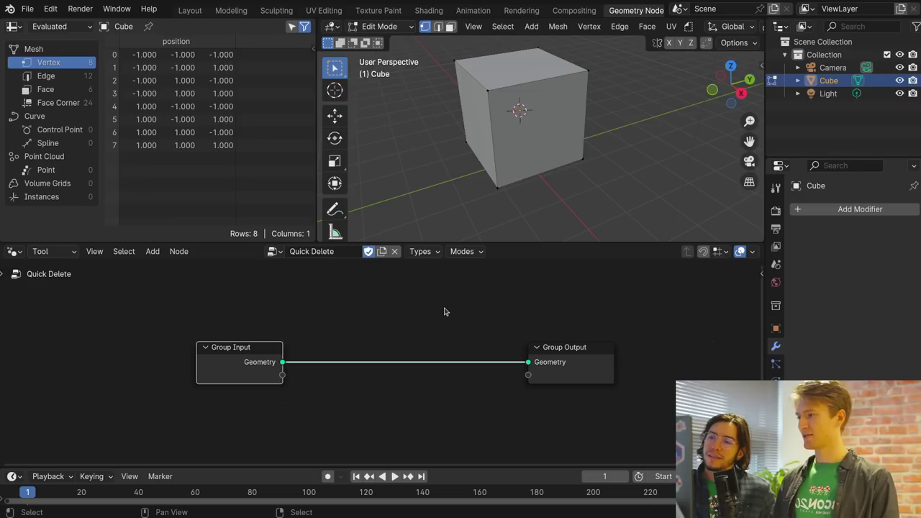
# Add a Cube mesh primitive node to the Quick Delete node group, above the link between Group Input and Group Output
pyautogui.hotkey('shift', 'a')
pyautogui.moveTo(198, 298)
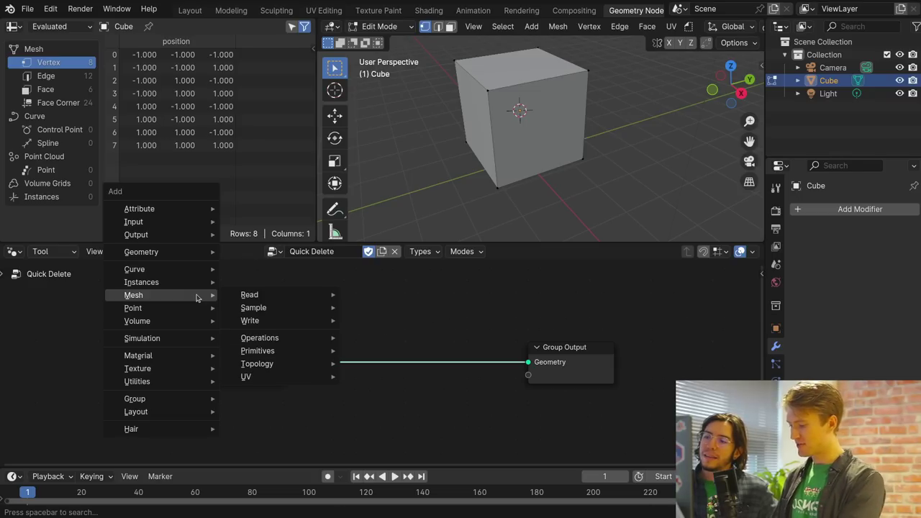
pyautogui.write('prim')
pyautogui.write('ite ve')
pyautogui.press('BackSpace')
pyautogui.press('BackSpace')
pyautogui.write('cube')
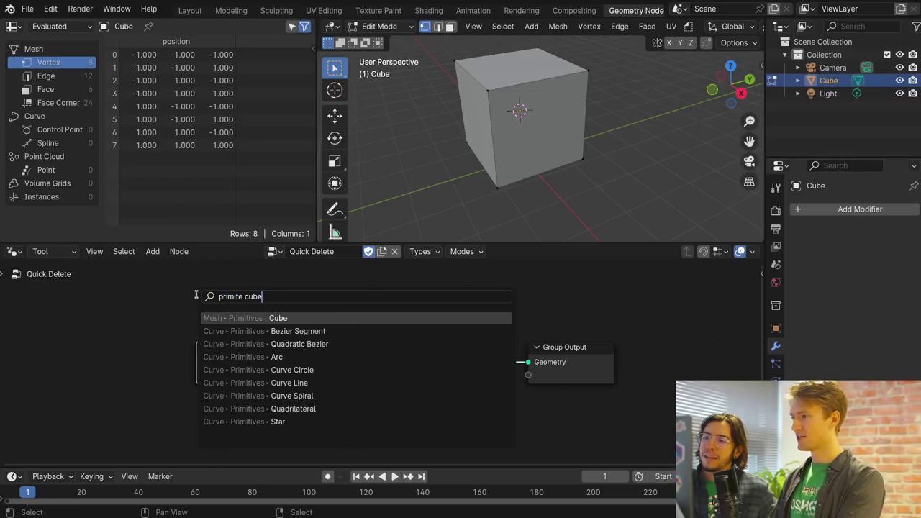
pyautogui.write('\\')
pyautogui.press('BackSpace')
pyautogui.press('Return')
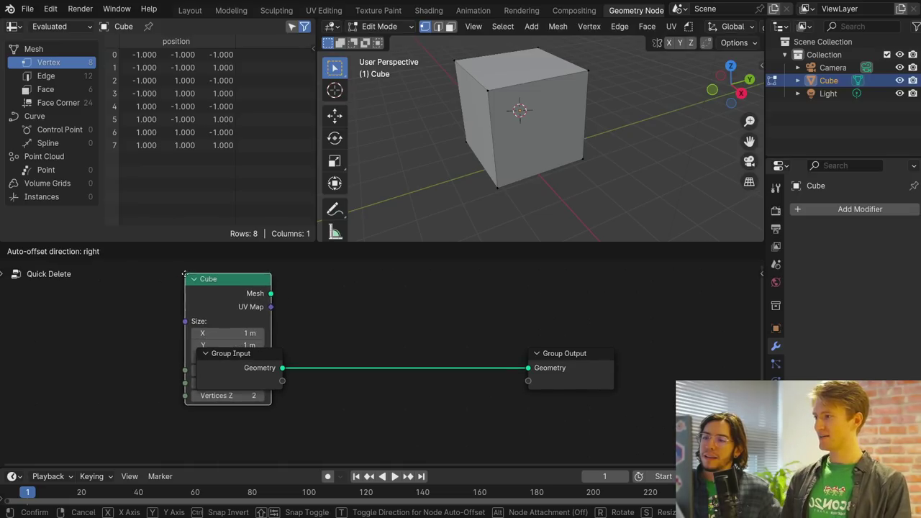
pyautogui.click(343, 304)
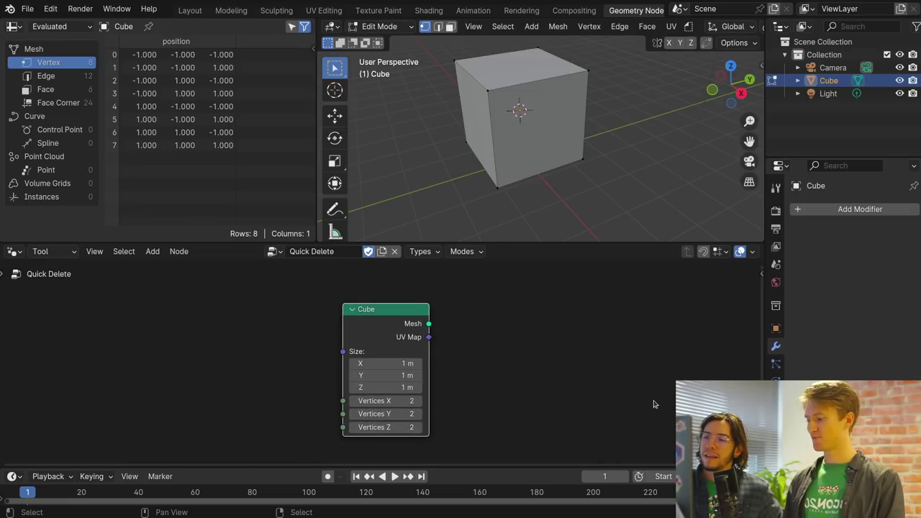
# Move the Group Output node farther away and add a Join Geometry node fed by the Cube node's Mesh output
pyautogui.scroll(-6, 593, 404)
pyautogui.moveTo(535, 389); pyautogui.dragTo(580, 305, button='middle')
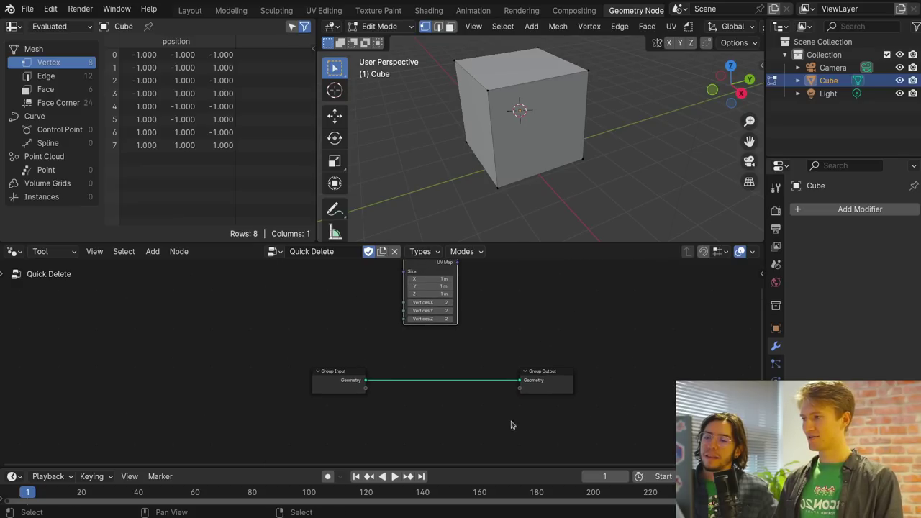
pyautogui.moveTo(549, 383); pyautogui.dragTo(714, 318)
pyautogui.moveTo(567, 274); pyautogui.dragTo(533, 331, button='middle')
pyautogui.moveTo(407, 309); pyautogui.dragTo(465, 317)
pyautogui.write('join\\')
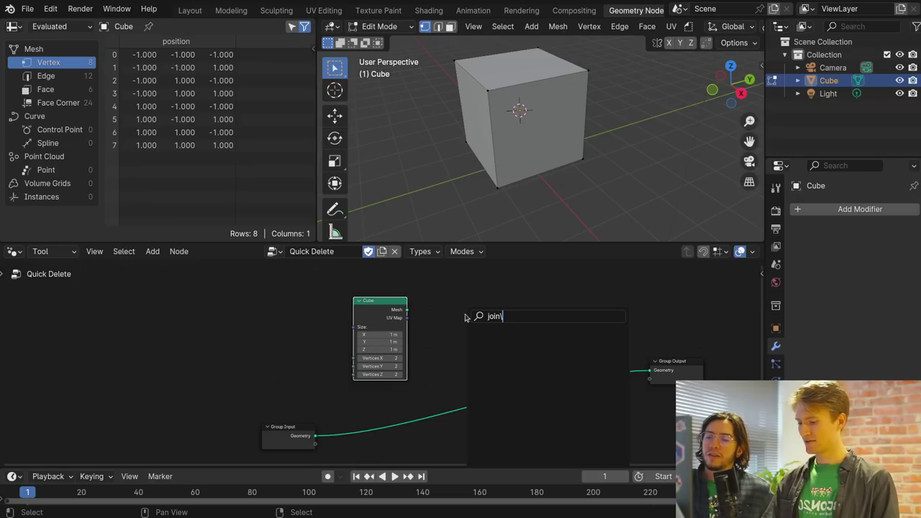
pyautogui.press('Return')
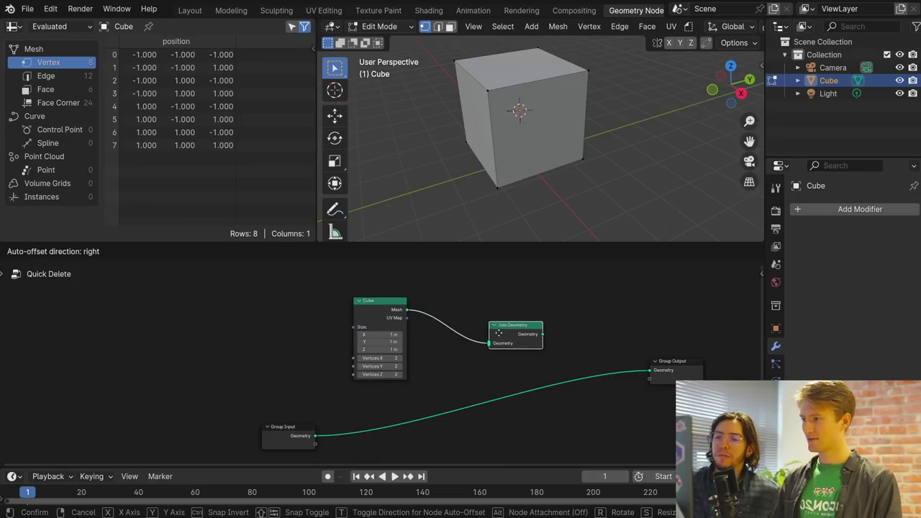
pyautogui.click(531, 357)
# Route the Group Input geometry through Join Geometry into Group Output, and reposition the Group Input and Cube nodes
pyautogui.moveTo(303, 428); pyautogui.dragTo(319, 396)
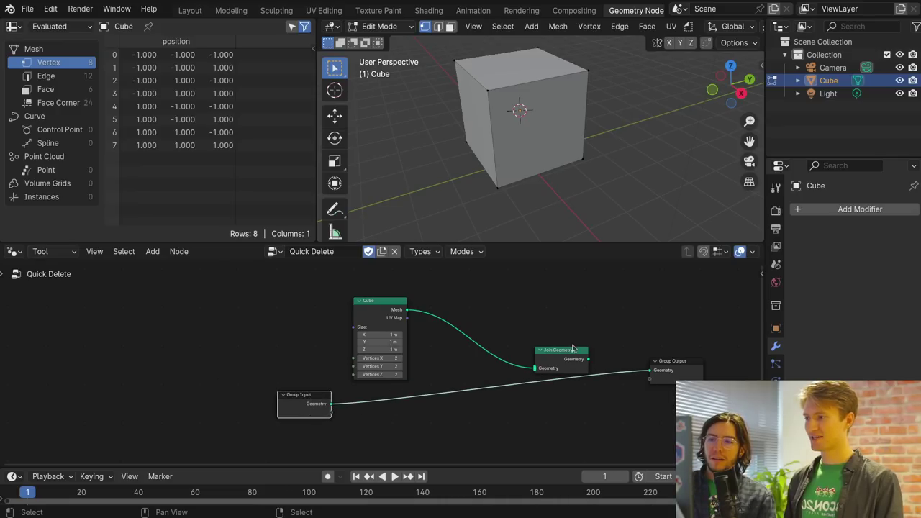
pyautogui.click(354, 301)
pyautogui.moveTo(330, 404); pyautogui.dragTo(655, 370)
pyautogui.moveTo(372, 330); pyautogui.dragTo(386, 315)
# Run the Quick Delete tool on the cube, try moving a vertex of the result, and undo it all
pyautogui.click(688, 27)
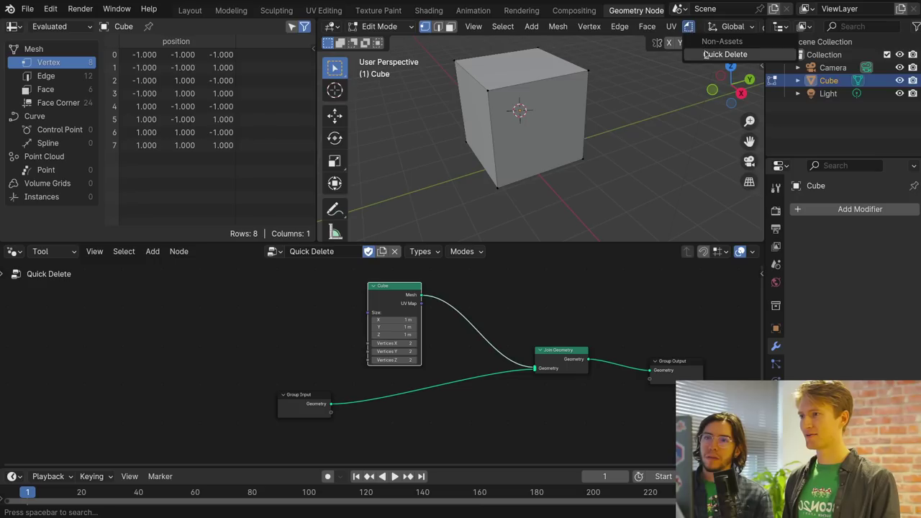
pyautogui.click(706, 54)
pyautogui.press('g')
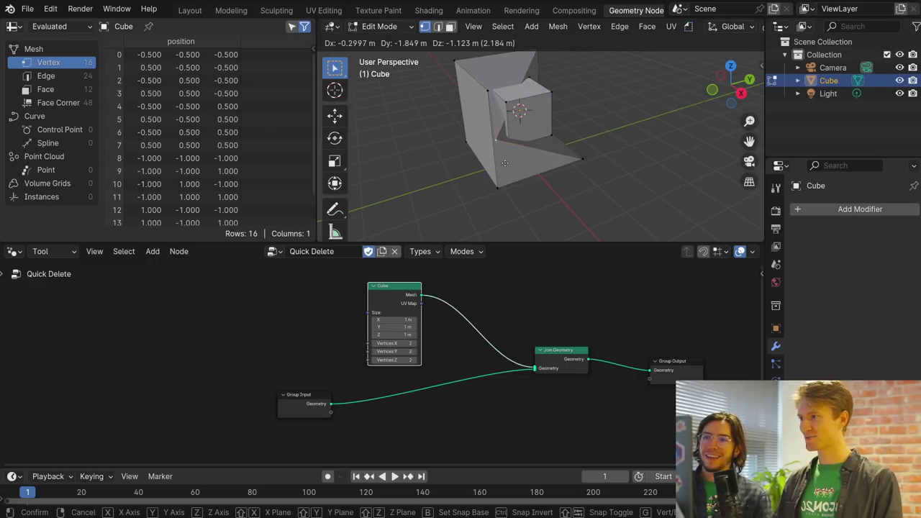
pyautogui.rightClick(551, 218)
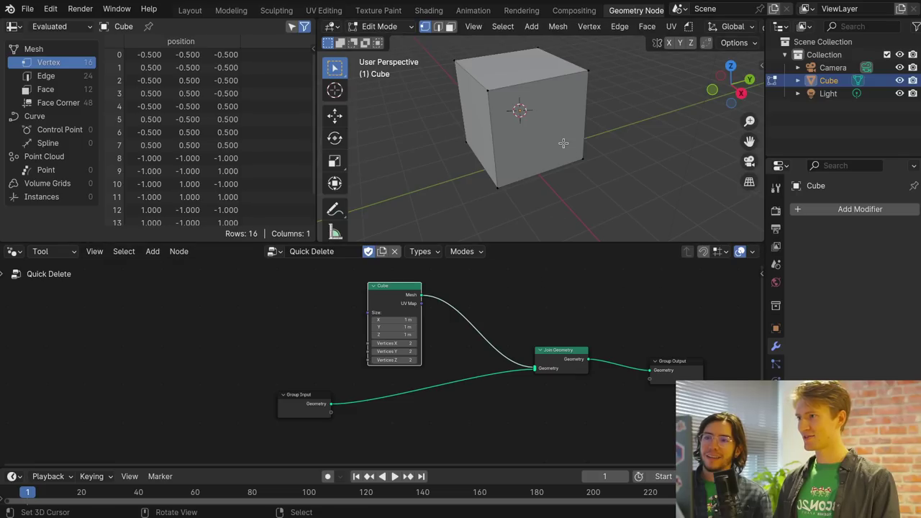
pyautogui.press('g')
pyautogui.click(483, 145)
pyautogui.hotkey('ctrl', 'z')
pyautogui.hotkey('ctrl', 'z')
pyautogui.hotkey('ctrl', 'z')
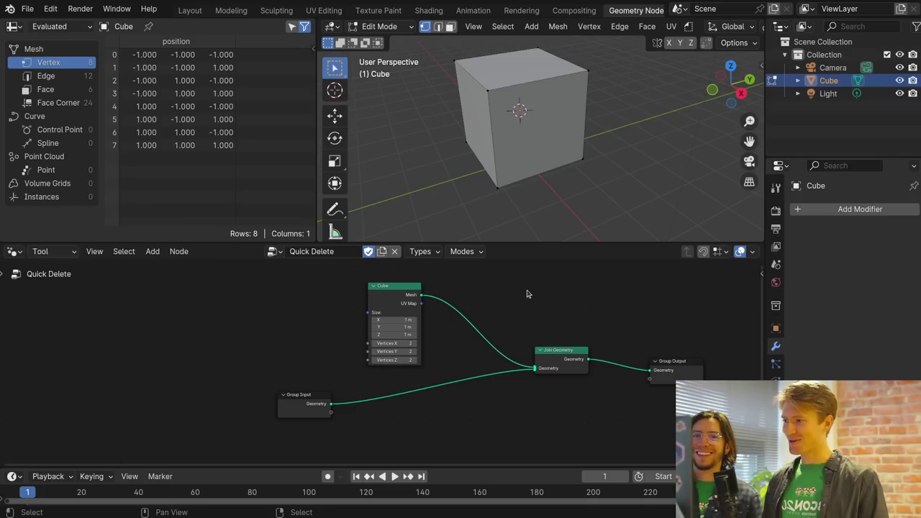
# Add a 3D Cursor input node below the link between Group Input and Join Geometry
pyautogui.hotkey('shift', 'a')
pyautogui.moveTo(527, 293)
pyautogui.write('cursor')
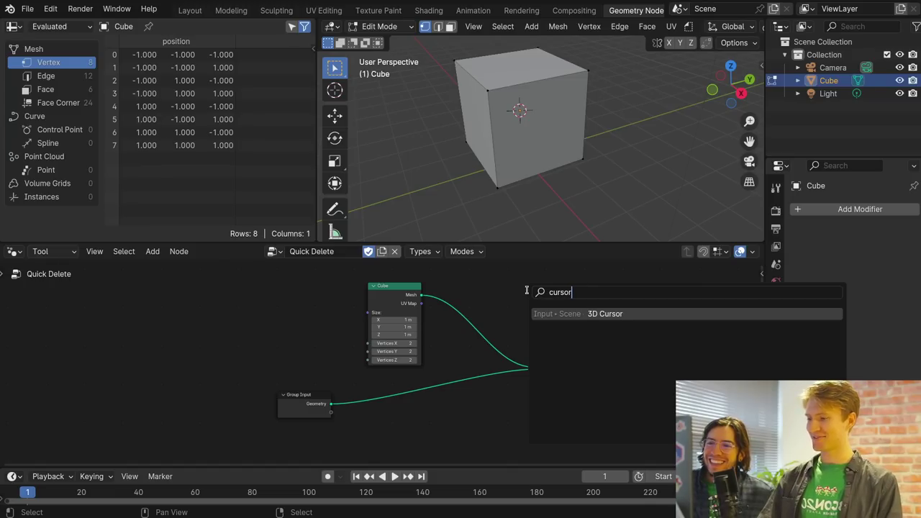
pyautogui.press('Return')
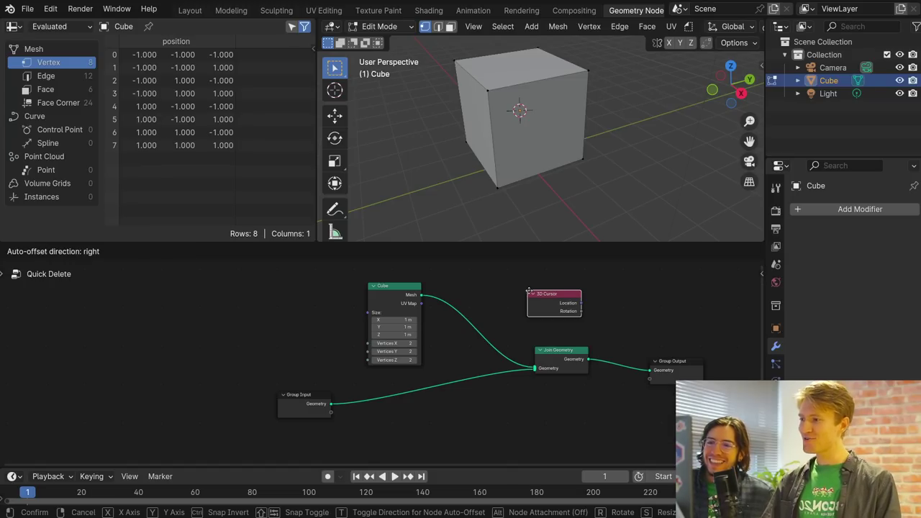
pyautogui.click(383, 437)
pyautogui.moveTo(383, 436); pyautogui.dragTo(465, 345, button='middle')
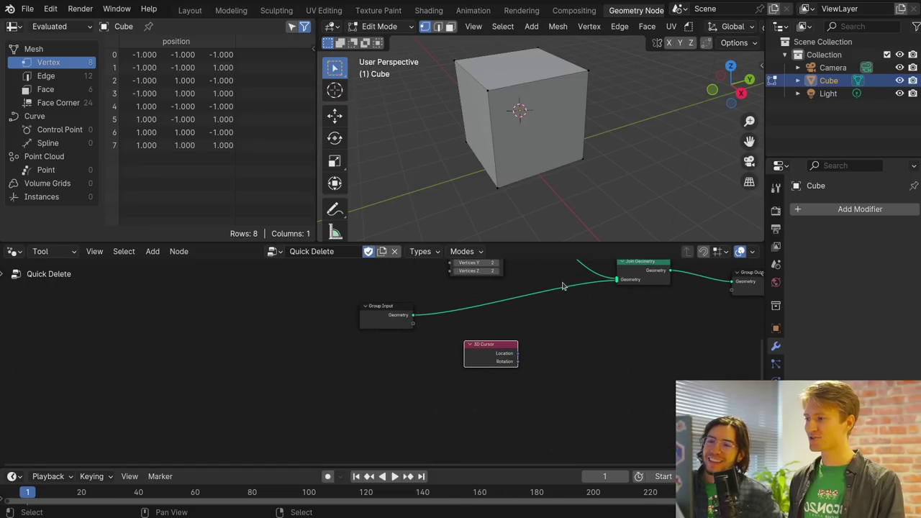
pyautogui.moveTo(496, 363); pyautogui.dragTo(544, 375)
pyautogui.moveTo(576, 362); pyautogui.dragTo(513, 374, button='middle')
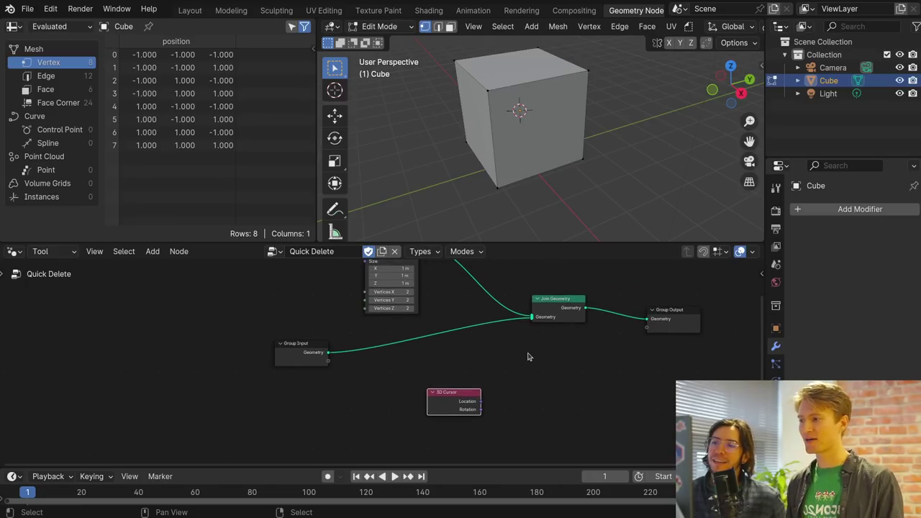
# Move the 3D Cursor node up near the Cube node and shift the Cube node to make room
pyautogui.moveTo(406, 393); pyautogui.dragTo(373, 433, button='middle')
pyautogui.moveTo(416, 444); pyautogui.dragTo(206, 303)
pyautogui.moveTo(352, 290); pyautogui.dragTo(333, 268)
pyautogui.moveTo(556, 370); pyautogui.dragTo(551, 384, button='middle')
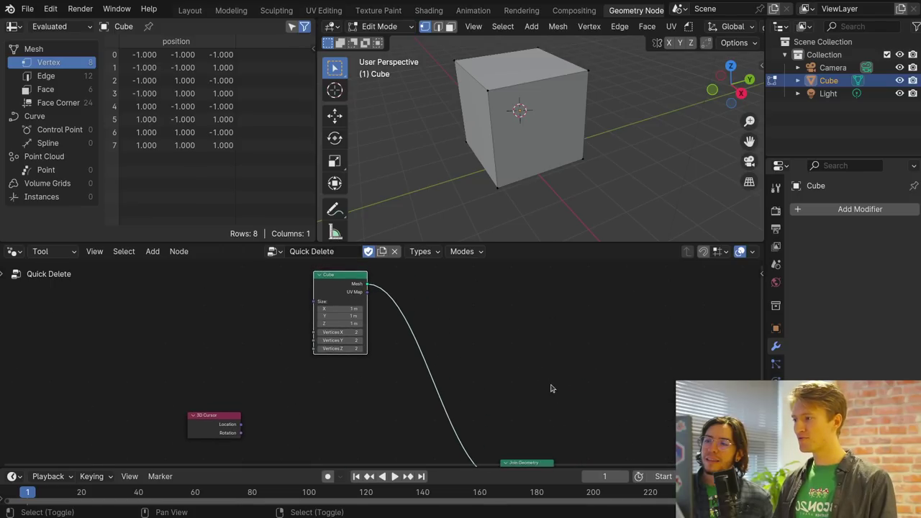
# Place the 3D cursor on the side face of the cube with the Cursor tool and set its orientation to Transform
pyautogui.click(335, 90)
pyautogui.click(541, 123)
pyautogui.click(453, 42)
pyautogui.click(477, 82)
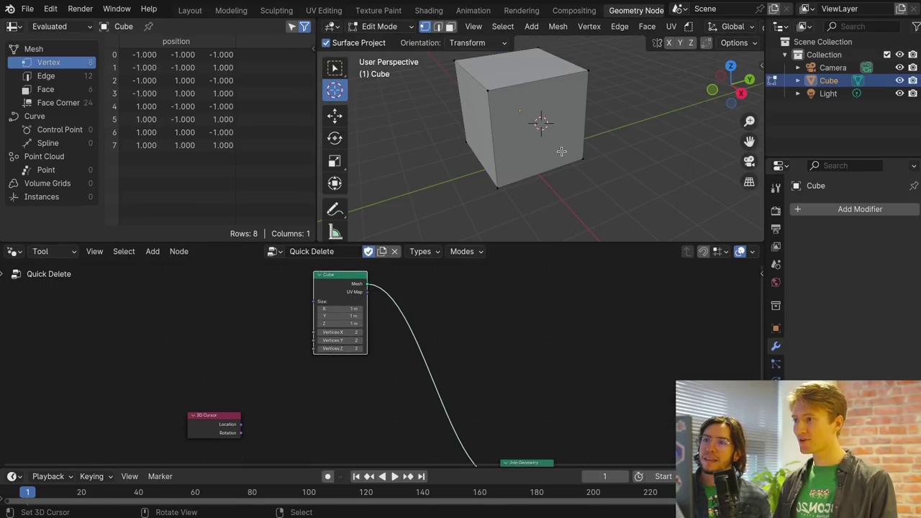
pyautogui.moveTo(654, 139); pyautogui.dragTo(687, 115, button='middle')
pyautogui.moveTo(604, 141)
pyautogui.keyDown('shift'); pyautogui.mouseDown(button='middle')
pyautogui.moveTo(619, 108)
pyautogui.moveTo(600, 127)
pyautogui.mouseUp(button='middle'); pyautogui.keyUp('shift')
# Insert a Transform Geometry node between the Cube and Join Geometry nodes, replacing their direct link
pyautogui.moveTo(254, 423); pyautogui.dragTo(318, 407)
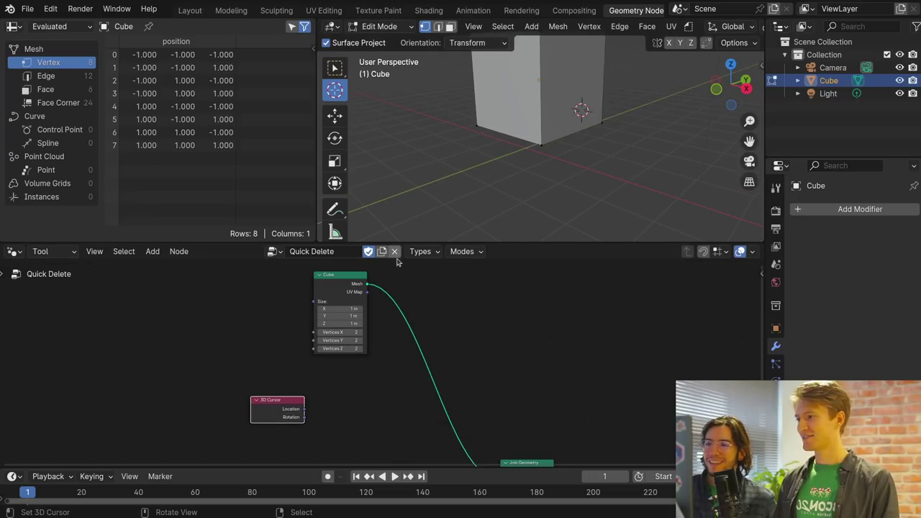
pyautogui.moveTo(367, 288); pyautogui.dragTo(426, 289)
pyautogui.write('tra')
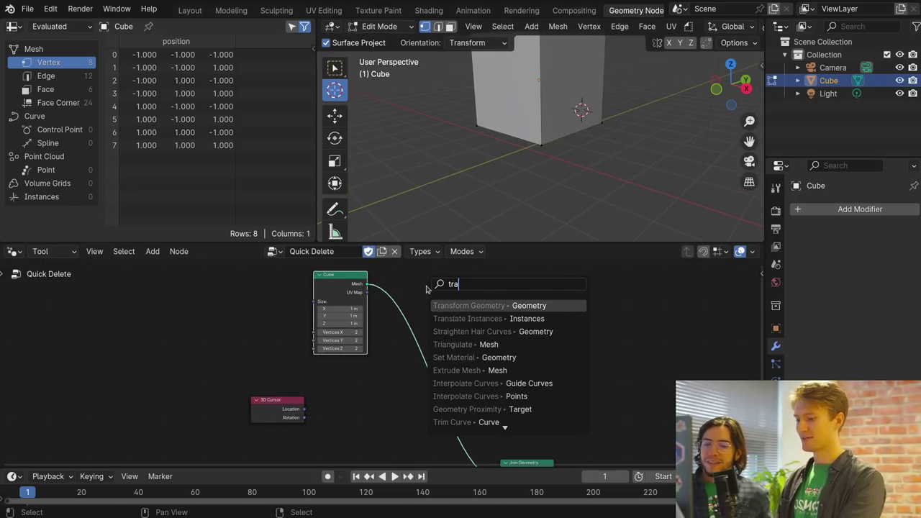
pyautogui.press('Return')
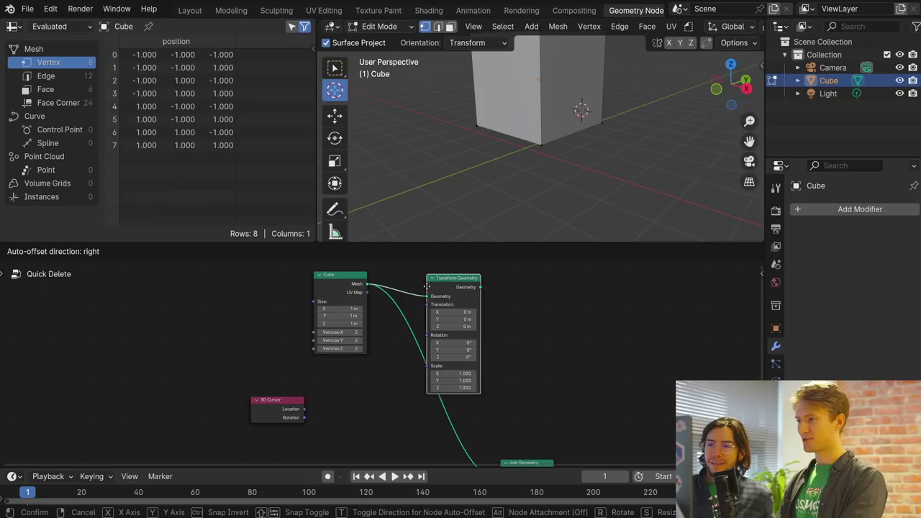
pyautogui.moveTo(514, 377); pyautogui.dragTo(516, 351, button='middle')
pyautogui.moveTo(452, 308); pyautogui.dragTo(498, 410)
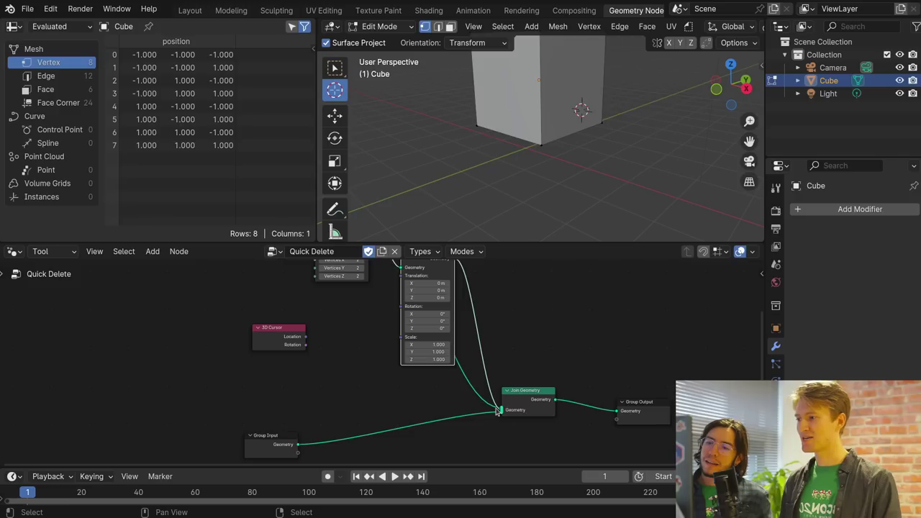
pyautogui.keyDown('shift'); pyautogui.moveTo(526, 329); pyautogui.dragTo(530, 365, button='middle'); pyautogui.keyUp('shift')
pyautogui.moveTo(337, 287); pyautogui.dragTo(336, 296, button='middle')
# Connect the 3D Cursor node's Location to the Translation input of Transform Geometry
pyautogui.moveTo(305, 386); pyautogui.dragTo(401, 325)
pyautogui.keyDown('shift'); pyautogui.moveTo(587, 157); pyautogui.dragTo(522, 216, button='middle'); pyautogui.keyUp('shift')
pyautogui.moveTo(426, 292); pyautogui.dragTo(469, 271, button='middle')
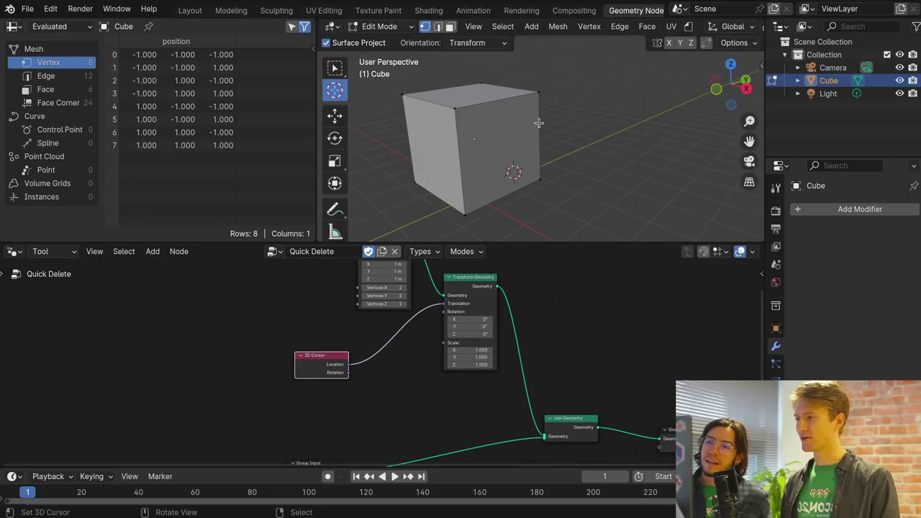
# Rename the Quick Delete tool as Cube
pyautogui.click(690, 27)
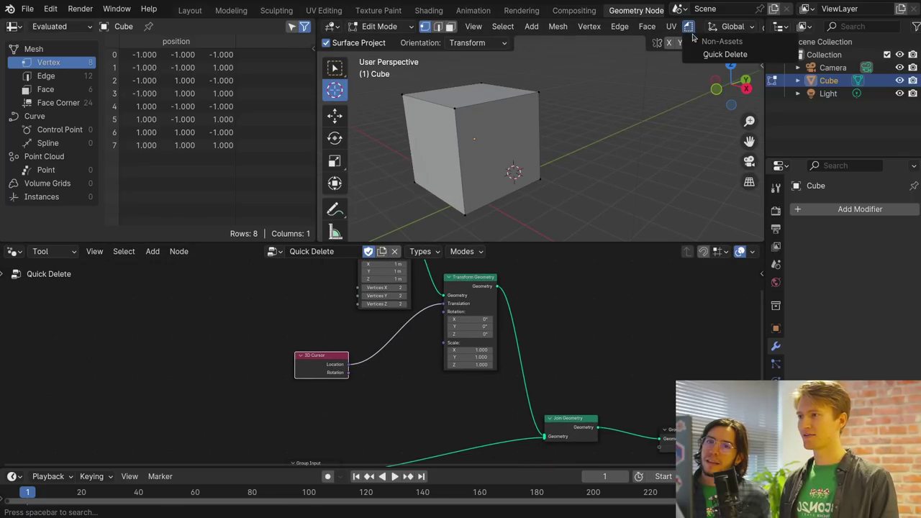
pyautogui.doubleClick(323, 251)
pyautogui.press('BackSpace')
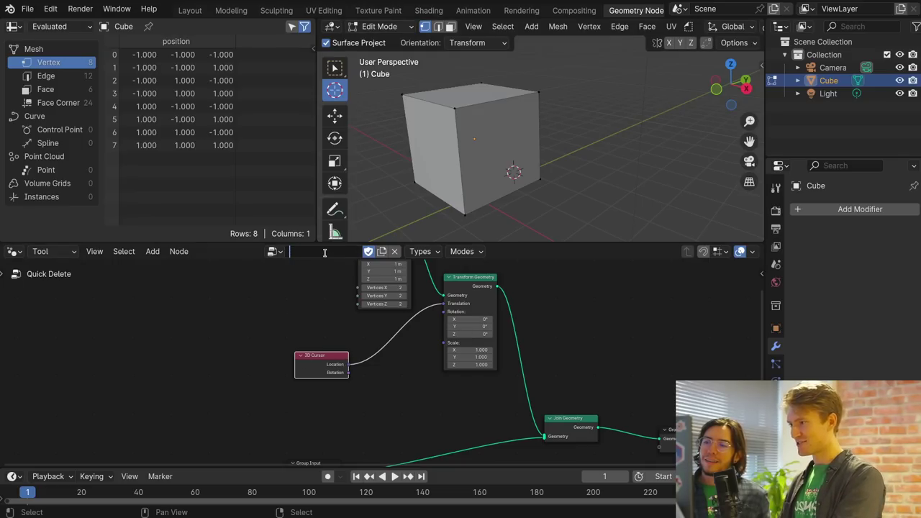
pyautogui.write('Cube')
pyautogui.press('Return')
# Run the Cube tool to add a cube at the 3D cursor, inspect it, and undo it
pyautogui.click(689, 26)
pyautogui.click(706, 54)
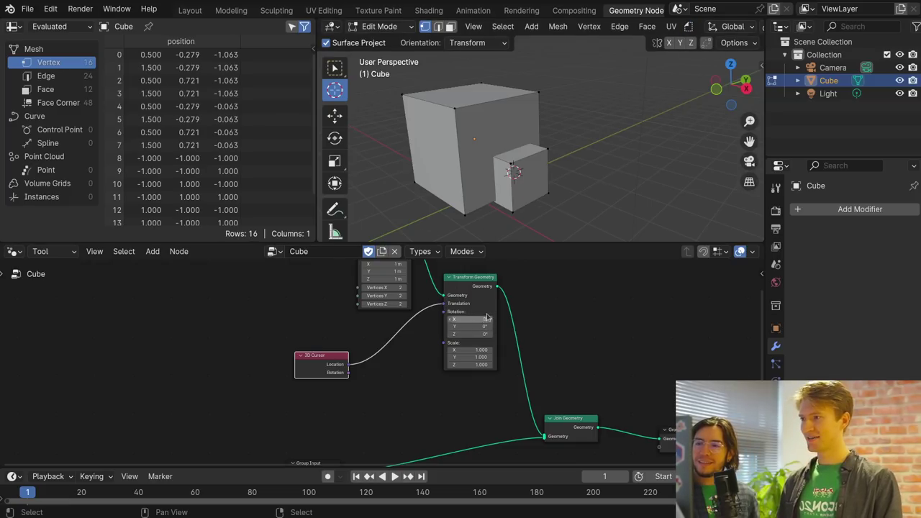
pyautogui.moveTo(512, 169); pyautogui.dragTo(529, 128, button='middle')
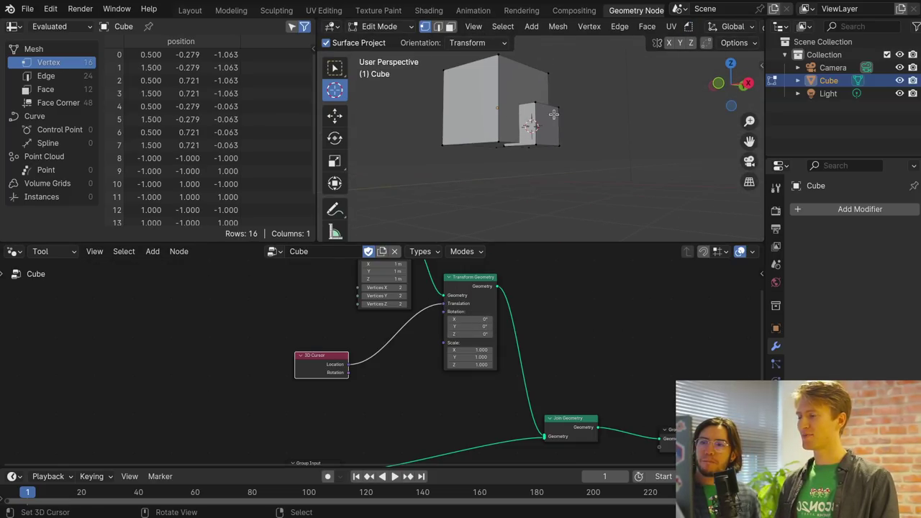
pyautogui.hotkey('ctrl', 'z')
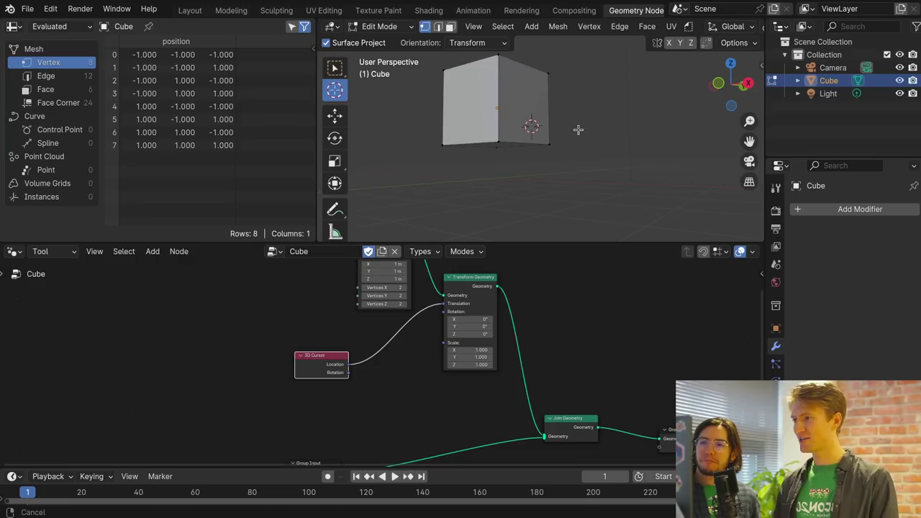
# Move two adjacent top corner vertices of the cube downward to give it a sloped top face
pyautogui.keyDown('shift'); pyautogui.moveTo(579, 125); pyautogui.dragTo(587, 198, button='middle'); pyautogui.keyUp('shift')
pyautogui.press('g')
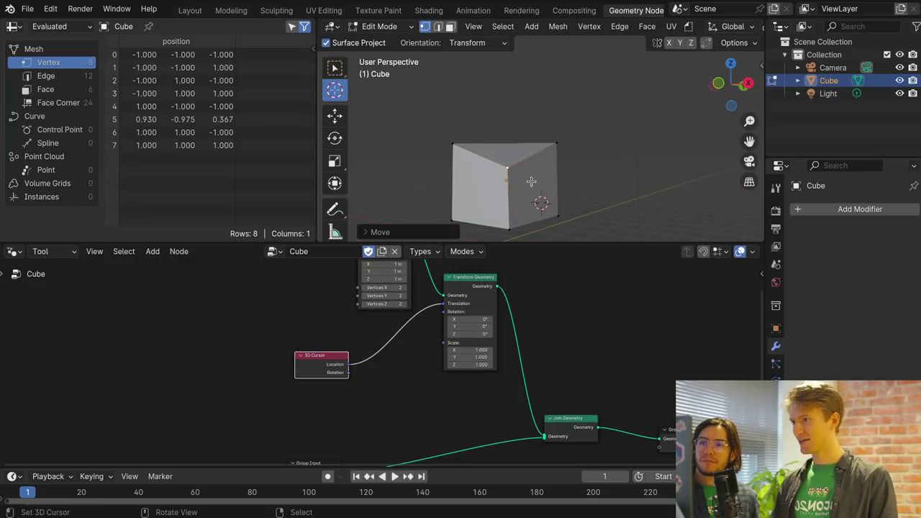
pyautogui.click(472, 142)
pyautogui.rightClick(453, 142)
pyautogui.press('g')
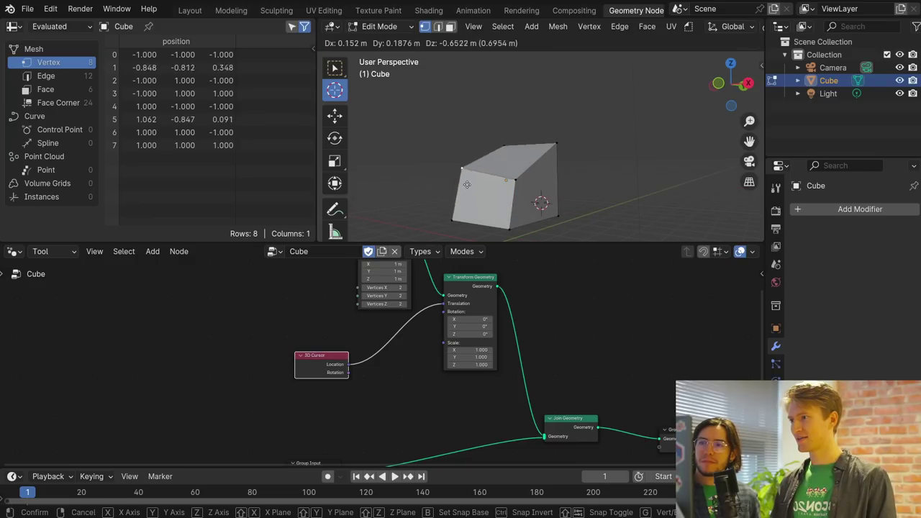
pyautogui.click(462, 180)
# Place the 3D cursor on the sloped top face and set its orientation to Geometry
pyautogui.click(505, 160)
pyautogui.moveTo(433, 141); pyautogui.dragTo(459, 155, button='middle')
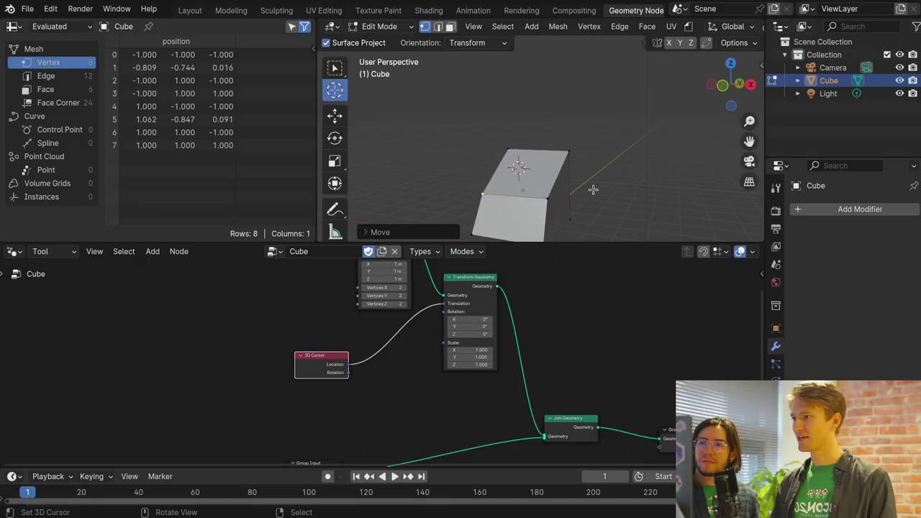
pyautogui.click(530, 177)
pyautogui.click(468, 43)
pyautogui.click(494, 96)
pyautogui.moveTo(627, 195); pyautogui.dragTo(562, 155, button='middle')
# Add a Rotation to Euler node fed by the 3D Cursor node's Rotation output
pyautogui.moveTo(403, 374); pyautogui.dragTo(382, 371, button='middle')
pyautogui.moveTo(328, 369); pyautogui.dragTo(353, 363)
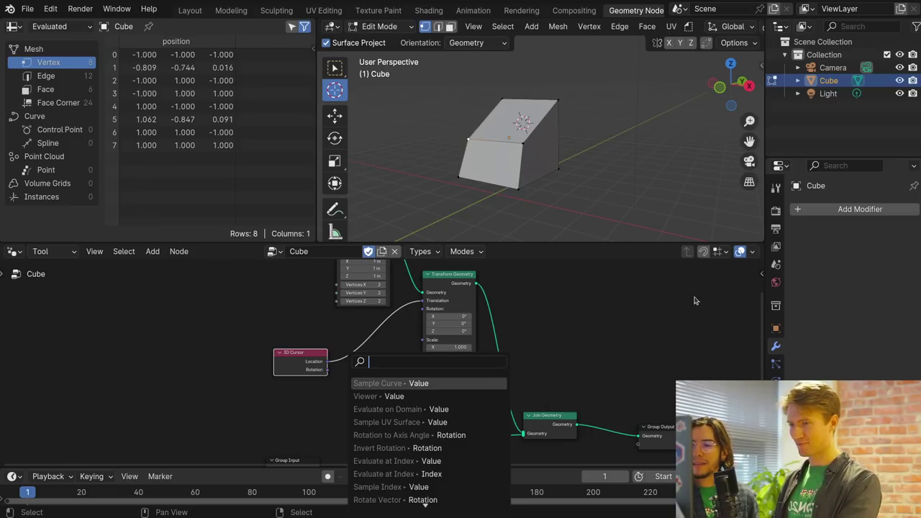
pyautogui.write('rotio')
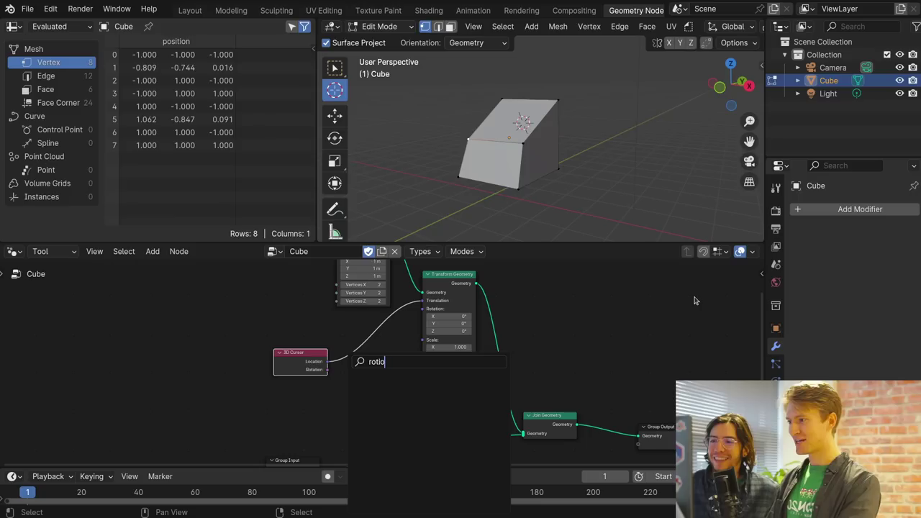
pyautogui.press('BackSpace')
pyautogui.press('BackSpace')
pyautogui.press('BackSpace')
pyautogui.press('BackSpace')
pyautogui.write('otatio')
pyautogui.press('Down')
pyautogui.press('Down')
pyautogui.press('Down')
pyautogui.press('Up')
pyautogui.press('Return')
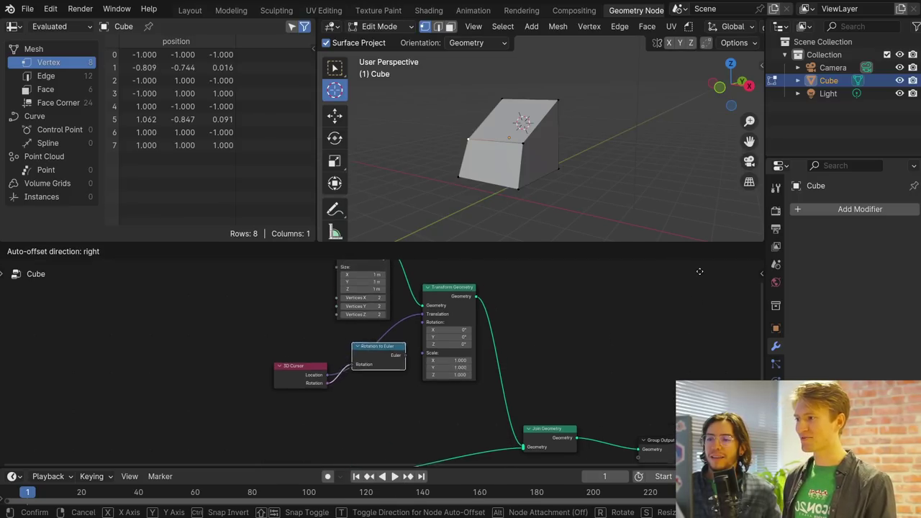
pyautogui.click(703, 319)
# Connect the Rotation to Euler output to Transform Geometry's Rotation input and move the 3D Cursor node clear of the other nodes
pyautogui.moveTo(407, 404); pyautogui.dragTo(494, 386)
pyautogui.scroll(2, 495, 387)
pyautogui.scroll(4, 472, 406)
pyautogui.moveTo(495, 415); pyautogui.dragTo(439, 310, button='middle')
pyautogui.scroll(-1, 440, 310)
pyautogui.press('g')
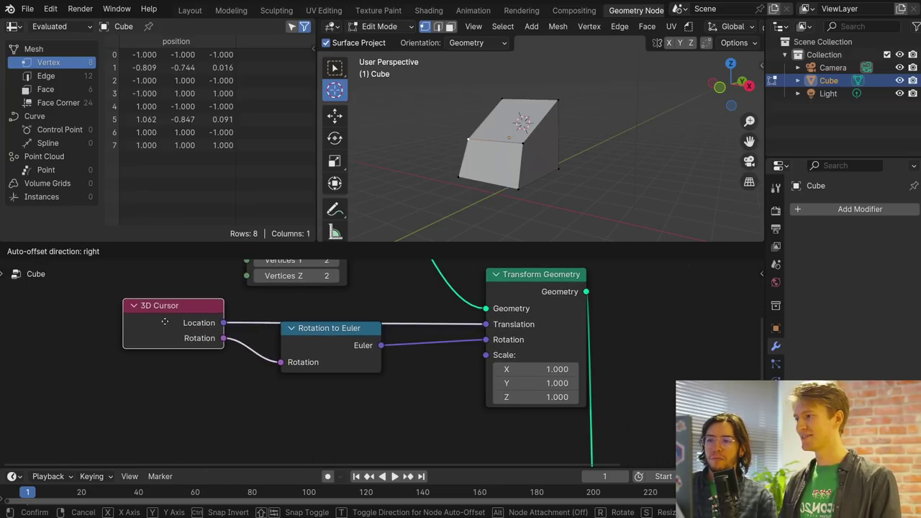
pyautogui.click(164, 347)
pyautogui.scroll(-2, 625, 365)
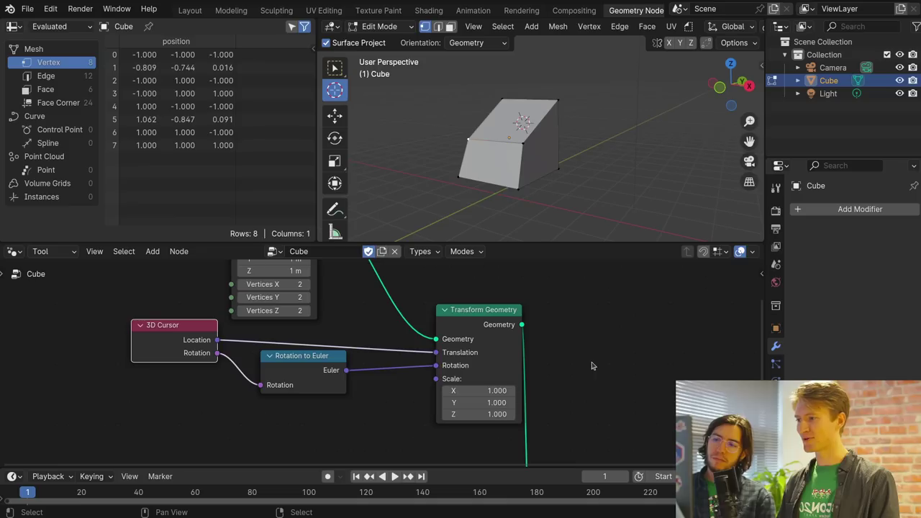
pyautogui.keyDown('shift'); pyautogui.scroll(-1, 562, 351); pyautogui.keyUp('shift')
pyautogui.click(615, 287)
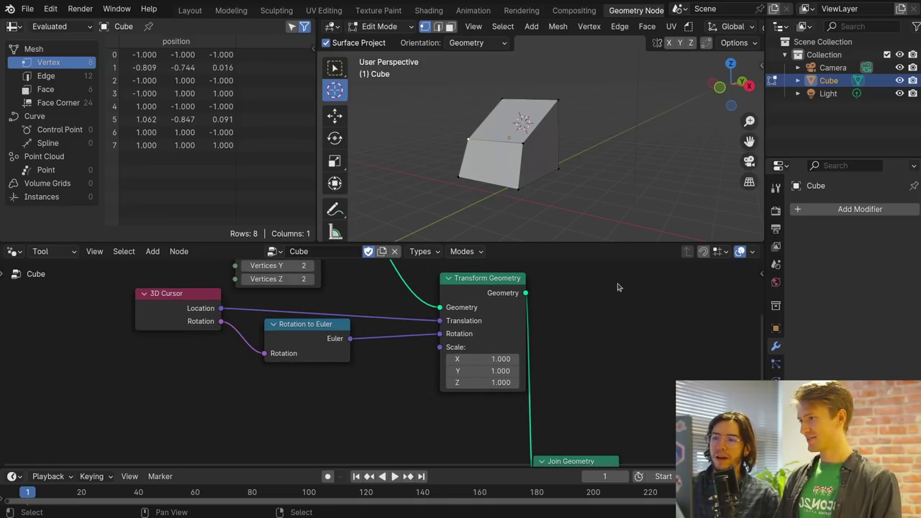
# Try linking the 3D Cursor's Rotation directly to Transform Geometry, and move the Rotation to Euler node down between those two nodes
pyautogui.moveTo(216, 323); pyautogui.dragTo(447, 336)
pyautogui.rightClick(447, 332)
pyautogui.moveTo(318, 336); pyautogui.dragTo(344, 351)
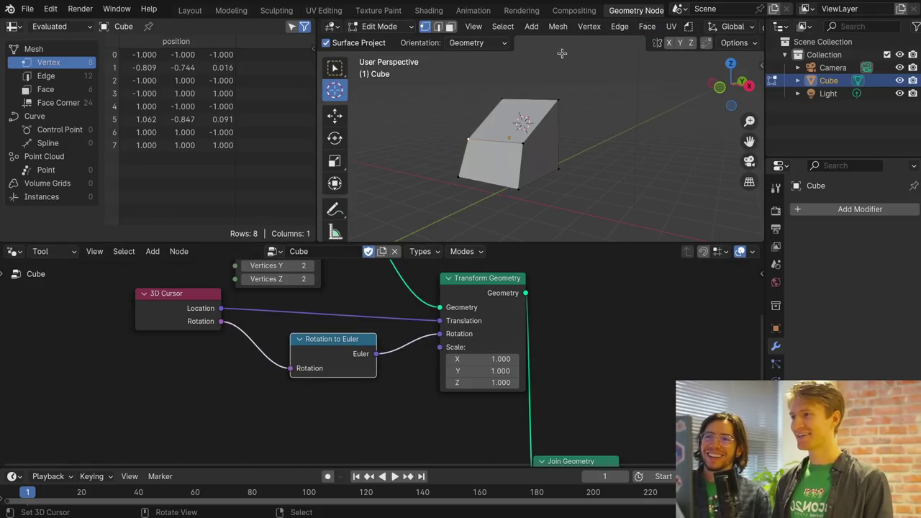
# Run the Cube tool to add a cube aligned to the 3D cursor on the sloped face and inspect it
pyautogui.click(689, 27)
pyautogui.click(714, 53)
pyautogui.scroll(2, 516, 169)
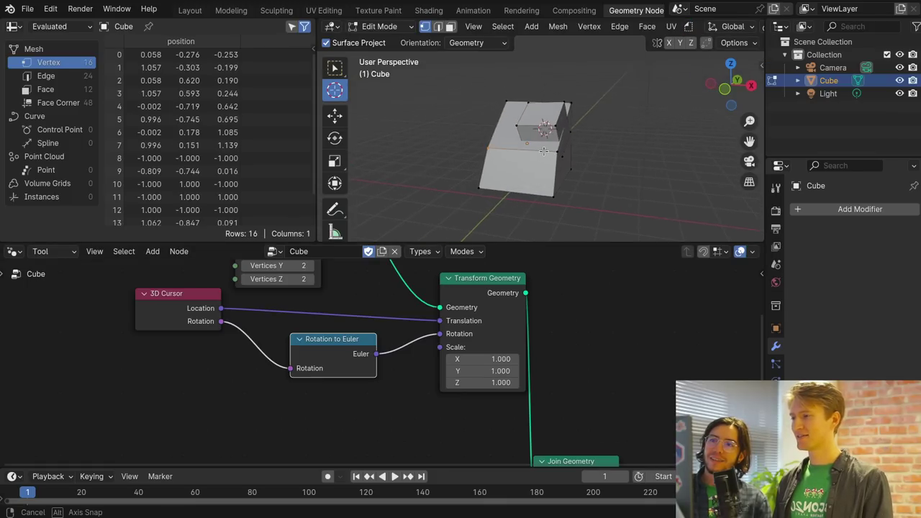
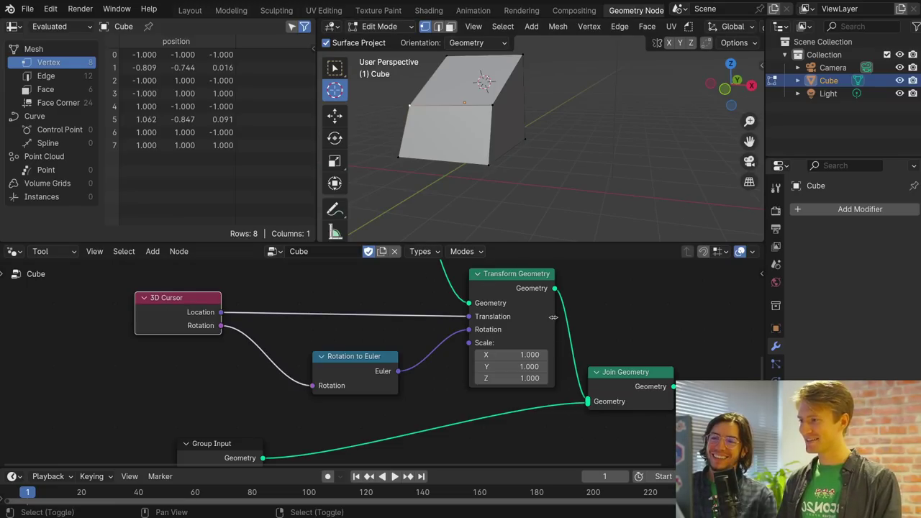
# Move the Cube node down, closer to the Transform Geometry node
pyautogui.keyDown('shift'); pyautogui.moveTo(329, 313); pyautogui.dragTo(392, 415, button='middle'); pyautogui.keyUp('shift')
pyautogui.keyDown('shift'); pyautogui.moveTo(393, 279); pyautogui.dragTo(400, 346, button='middle'); pyautogui.keyUp('shift')
pyautogui.moveTo(403, 286); pyautogui.dragTo(437, 385)
pyautogui.keyDown('shift'); pyautogui.moveTo(514, 349); pyautogui.dragTo(567, 282, button='middle'); pyautogui.keyUp('shift')
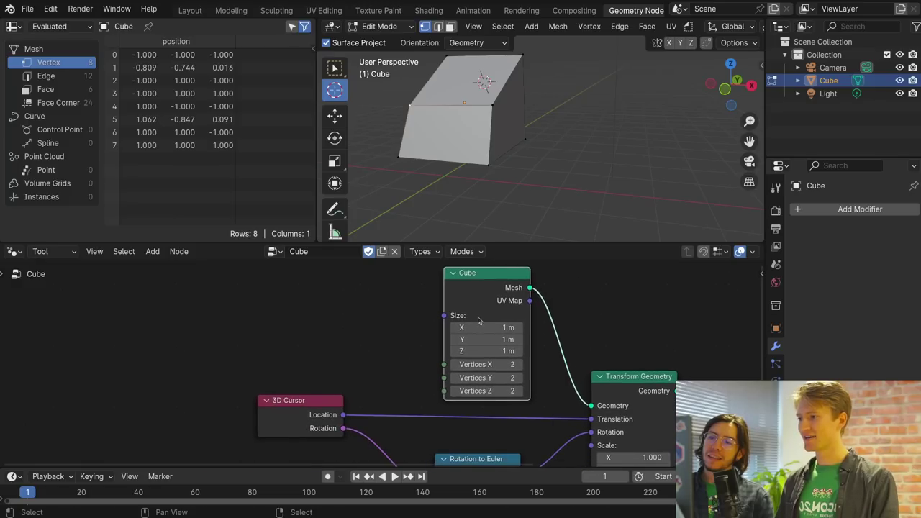
# Expose the Cube node's Size as a tool input through a new Group Input node
pyautogui.moveTo(445, 316); pyautogui.dragTo(317, 318)
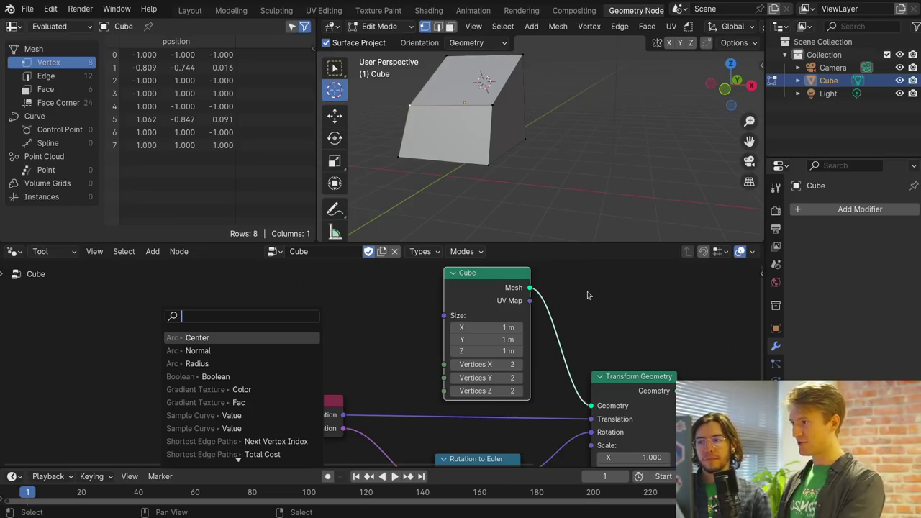
pyautogui.write('group')
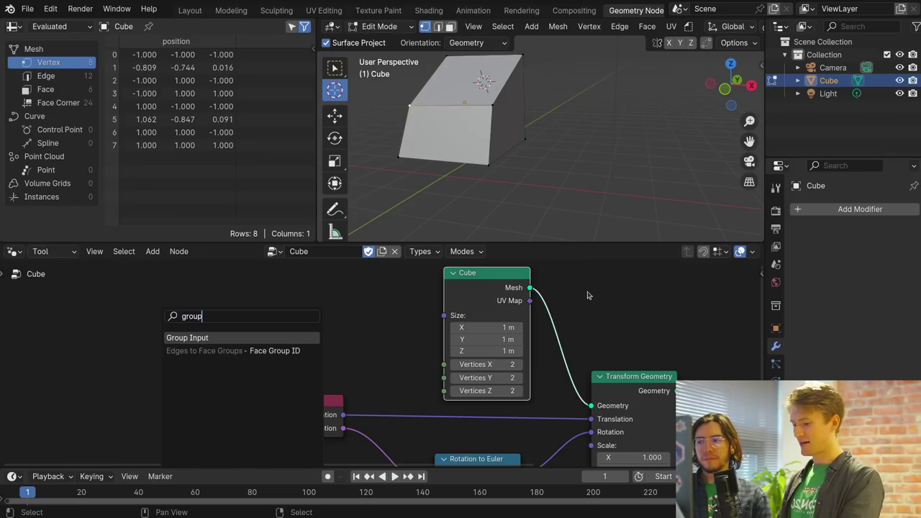
pyautogui.press('Return')
pyautogui.click(630, 306)
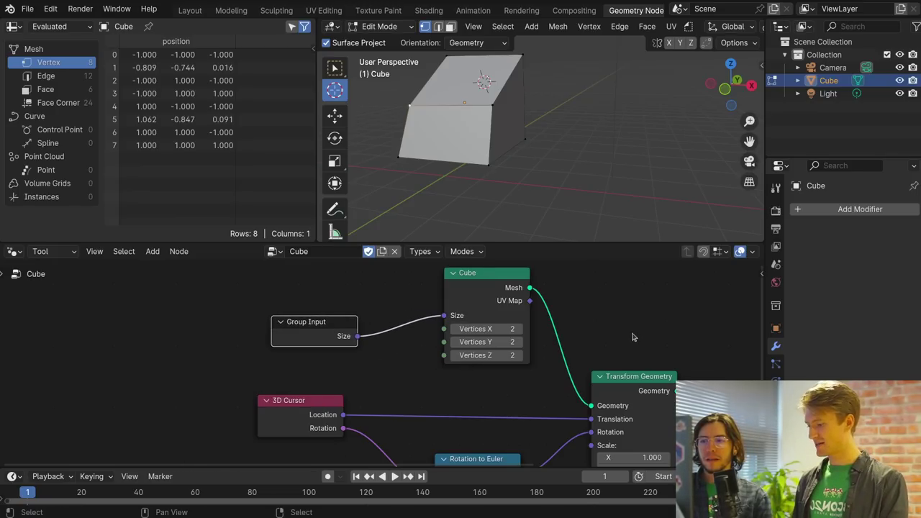
# Change the type of the Size group input from Vector to Float
pyautogui.press('n')
pyautogui.click(714, 337)
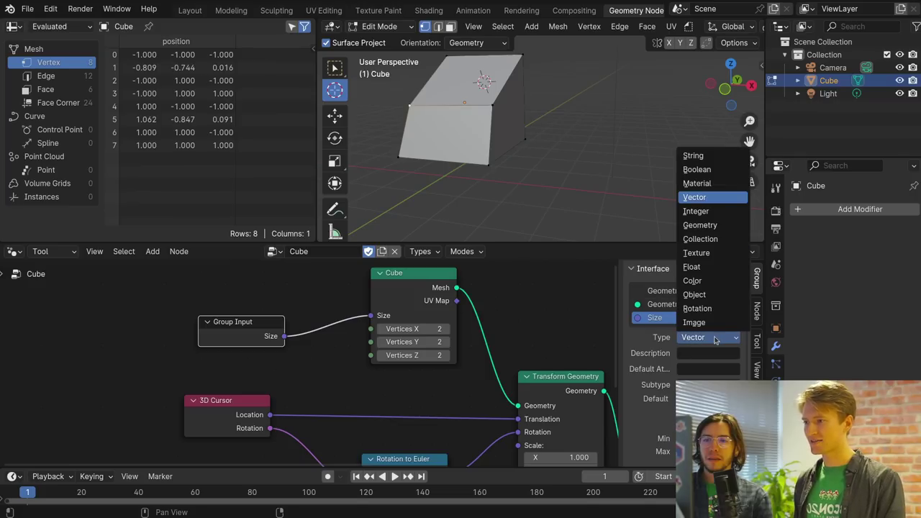
pyautogui.click(717, 266)
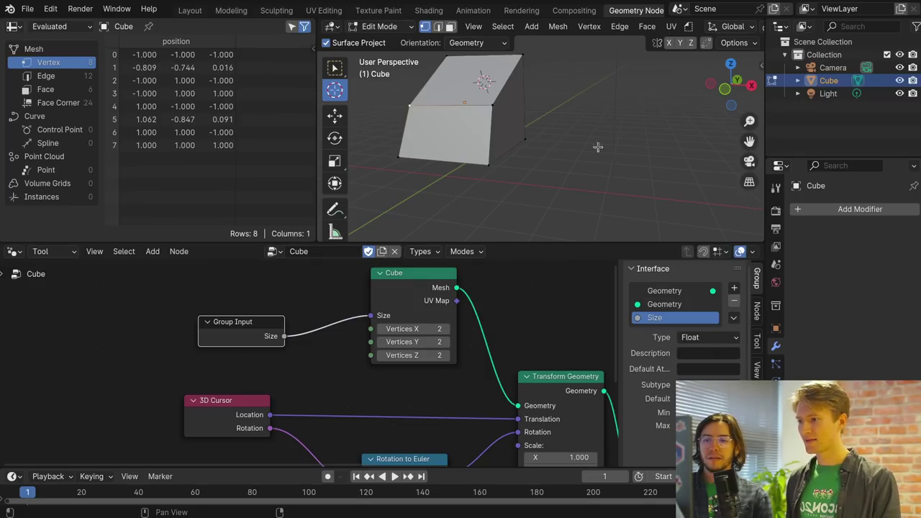
# Run the Cube tool, adjust its Size to about 1.27 m, and undo it
pyautogui.hotkey('shift', 'a')
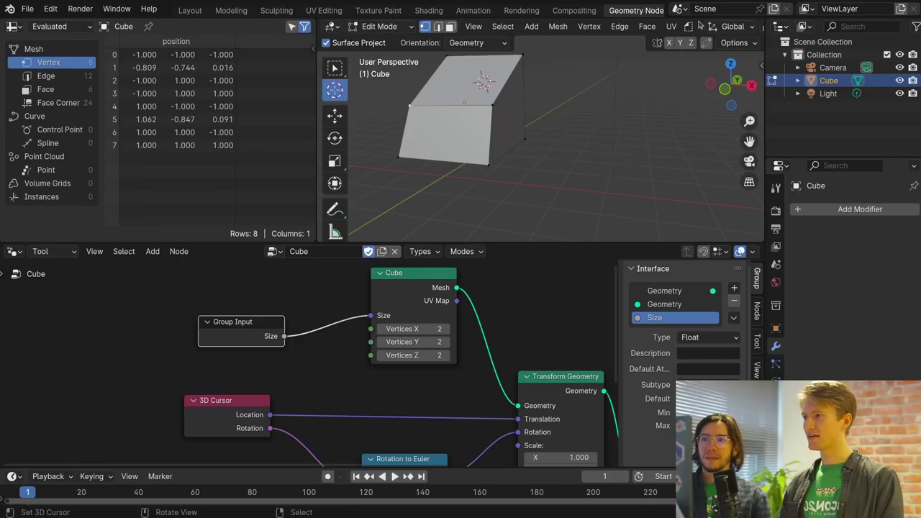
pyautogui.click(692, 27)
pyautogui.click(694, 56)
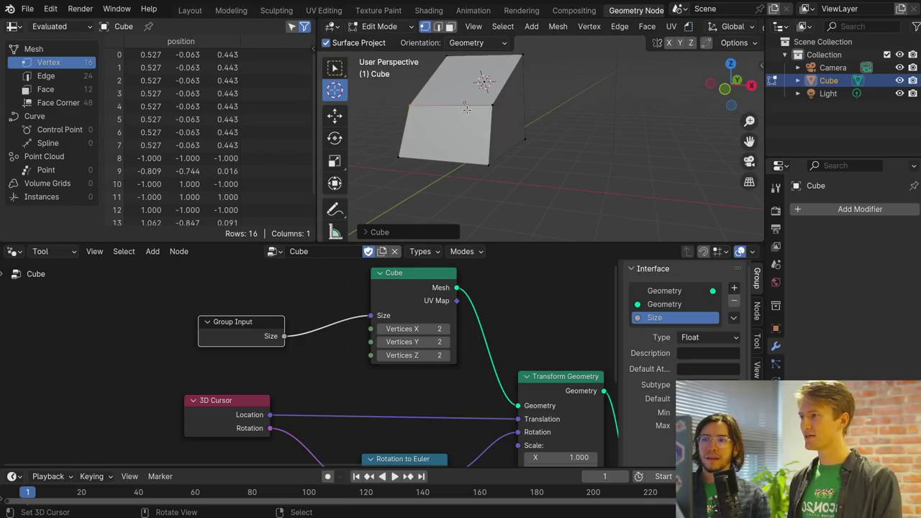
pyautogui.moveTo(467, 110); pyautogui.dragTo(541, 123, button='middle')
pyautogui.click(365, 232)
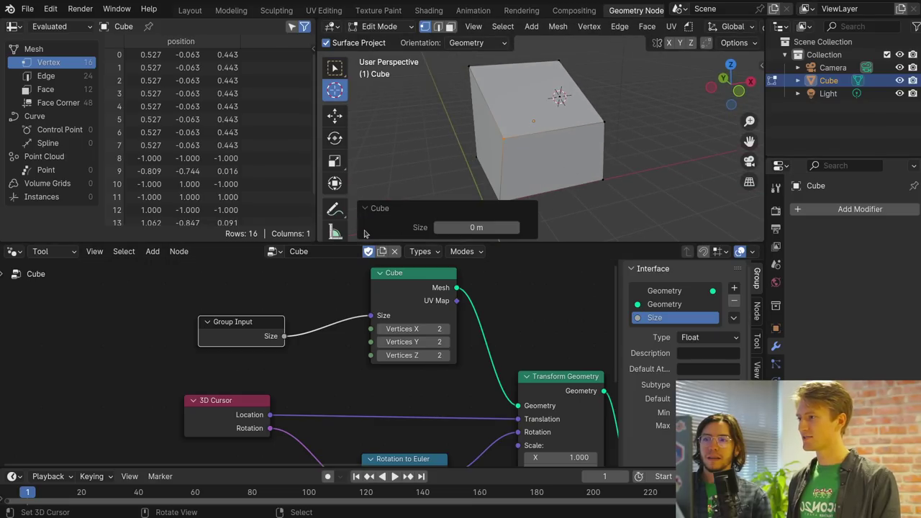
pyautogui.moveTo(468, 227); pyautogui.dragTo(518, 228)
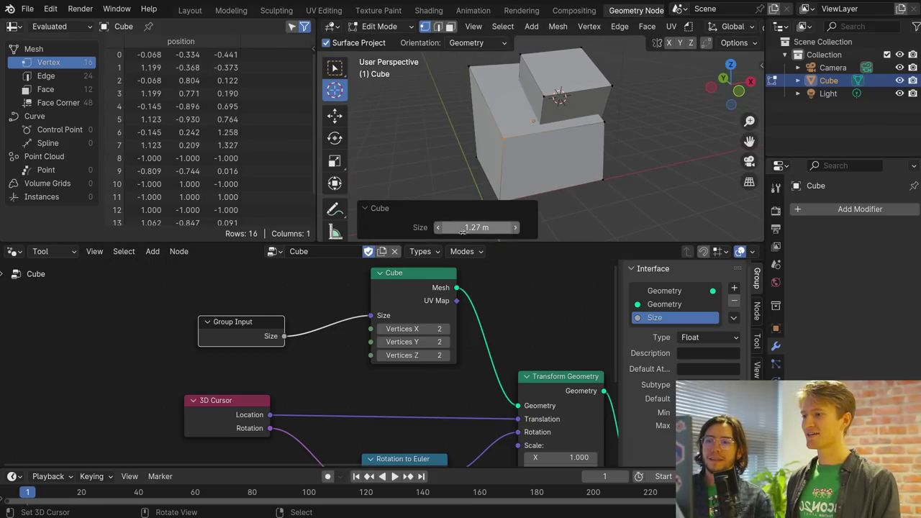
pyautogui.hotkey('ctrl', 'z')
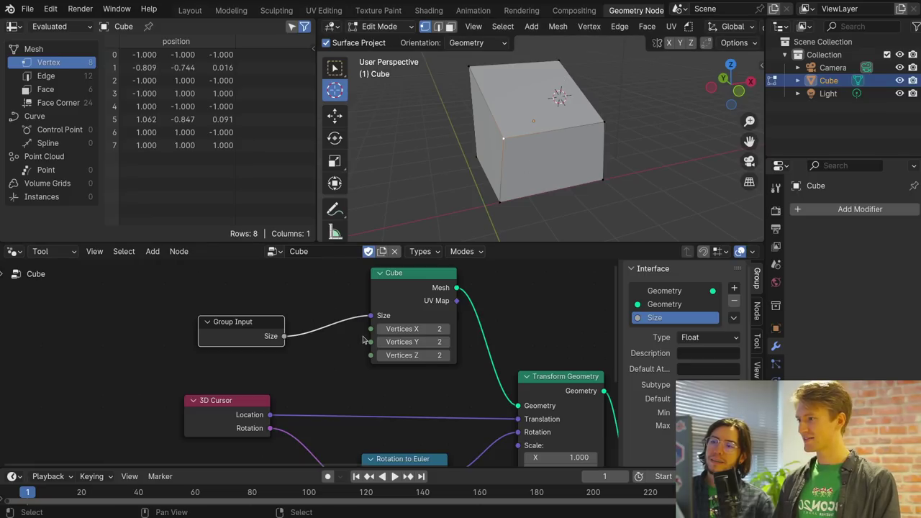
# Expose Vertices X through a new Group Input node and connect it to the Cube node's Vertices X, Y and Z inputs
pyautogui.moveTo(370, 329)
pyautogui.mouseDown()
pyautogui.moveTo(288, 343)
pyautogui.moveTo(302, 364)
pyautogui.moveTo(371, 341)
pyautogui.mouseUp()
pyautogui.press('Return')
pyautogui.click(303, 362)
pyautogui.moveTo(304, 369); pyautogui.dragTo(370, 355)
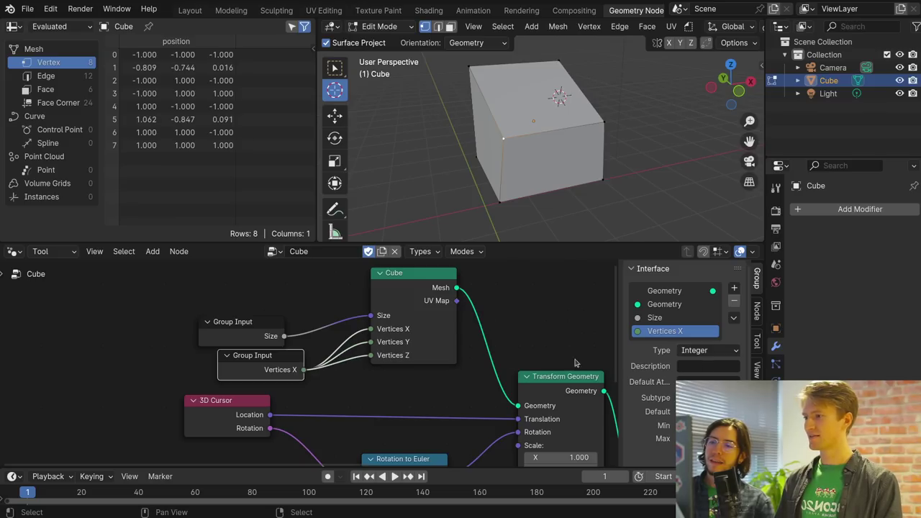
# Add a built-in mesh cube for comparison, reduce its size, and undo it
pyautogui.hotkey('shift', 'a')
pyautogui.click(584, 126)
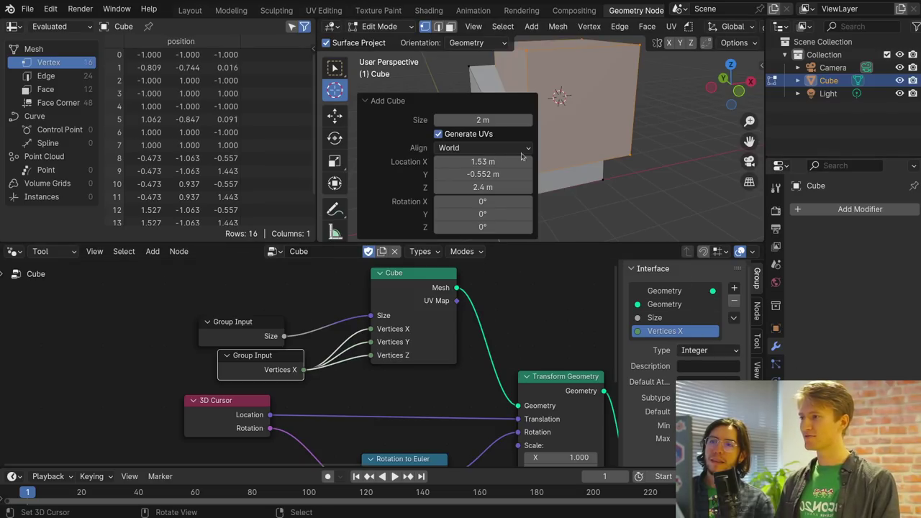
pyautogui.moveTo(482, 119); pyautogui.dragTo(447, 119)
pyautogui.hotkey('ctrl', 'z')
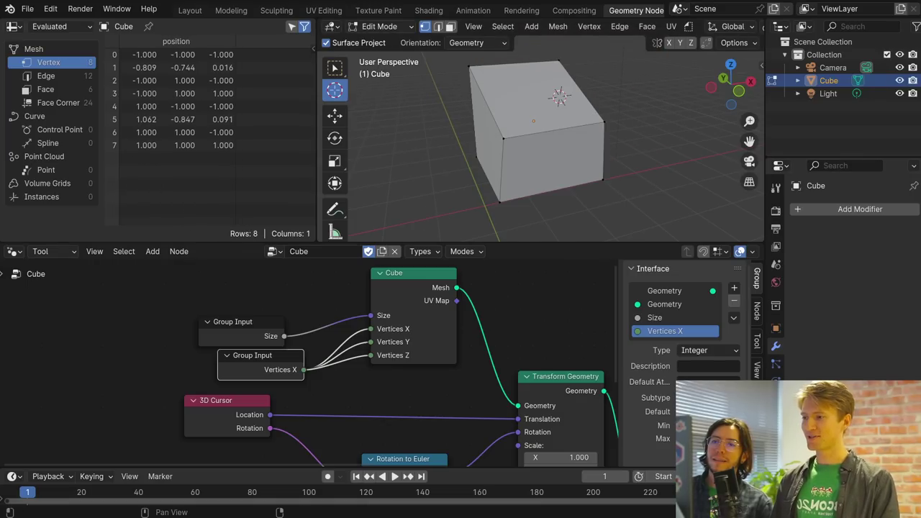
# Set the default value of the Size group input to 0.3 m
pyautogui.click(689, 318)
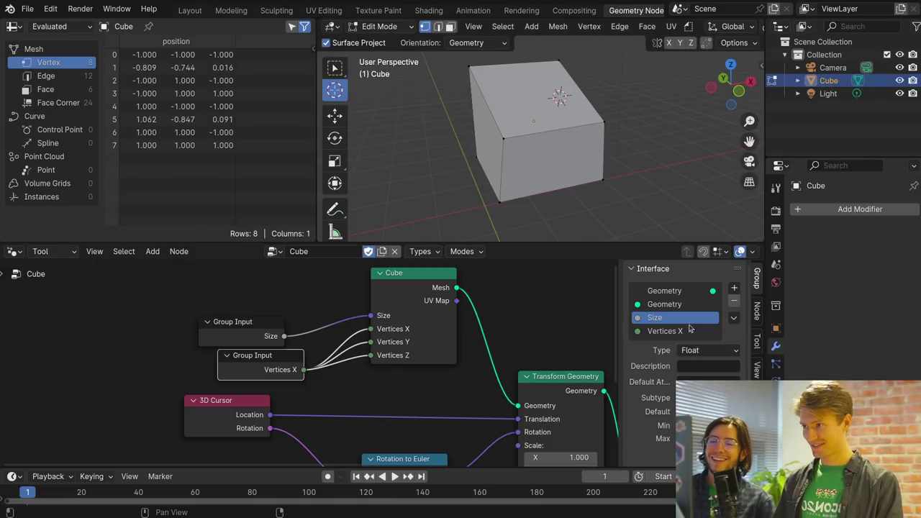
pyautogui.scroll(-3, 706, 369)
pyautogui.scroll(2, 705, 365)
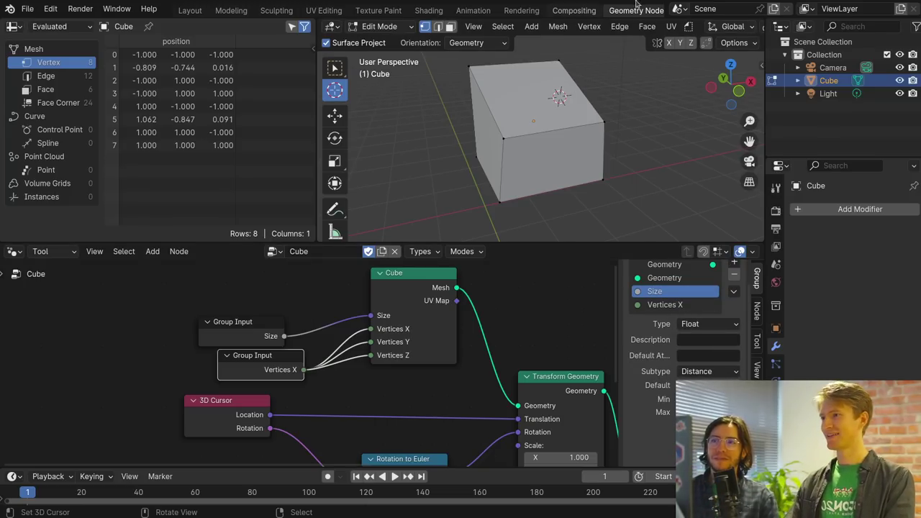
# Run the Cube tool on the sloped face and set its Vertices X to 19
pyautogui.click(689, 26)
pyautogui.click(711, 54)
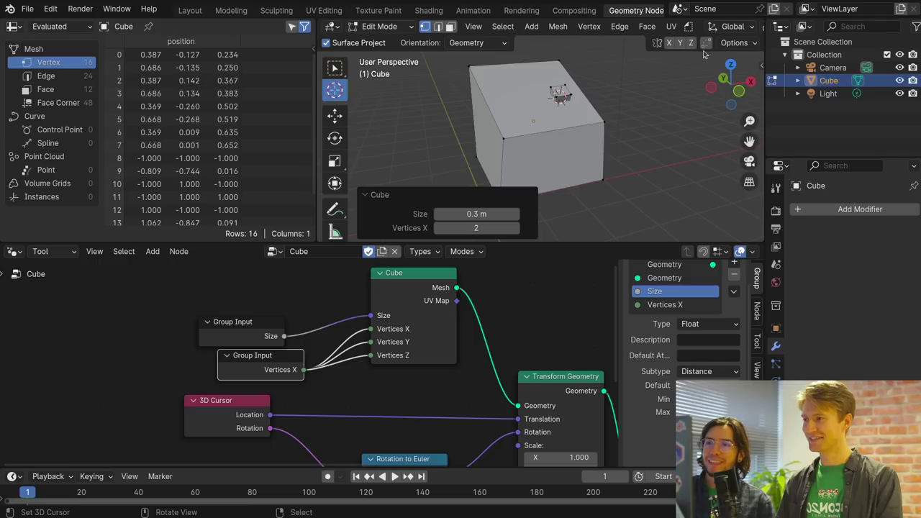
pyautogui.scroll(5, 542, 129)
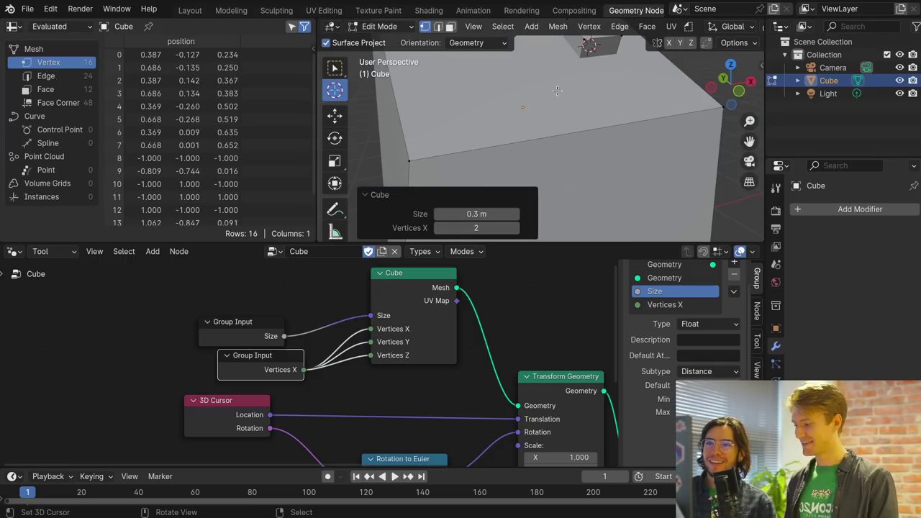
pyautogui.click(475, 227)
pyautogui.write('20')
pyautogui.press('Return')
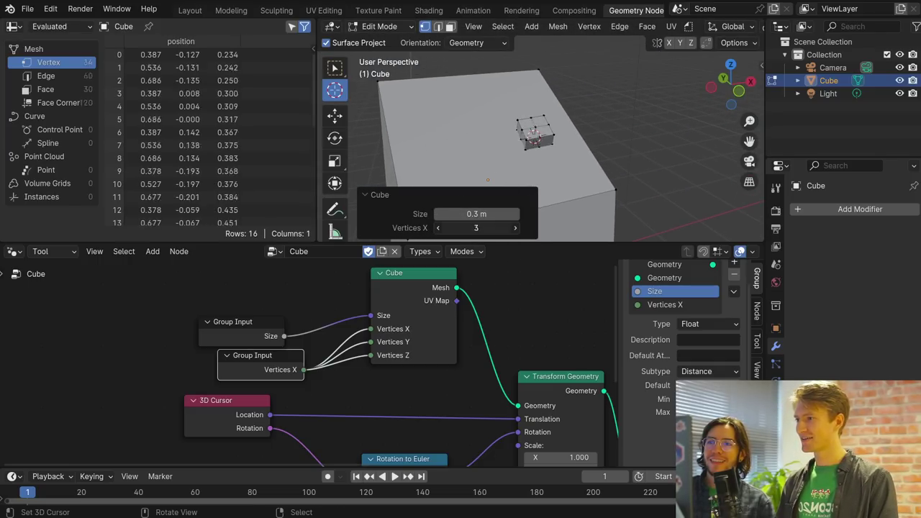
pyautogui.moveTo(476, 227)
pyautogui.mouseDown()
pyautogui.moveTo(443, 227)
pyautogui.moveTo(472, 227)
pyautogui.mouseUp()
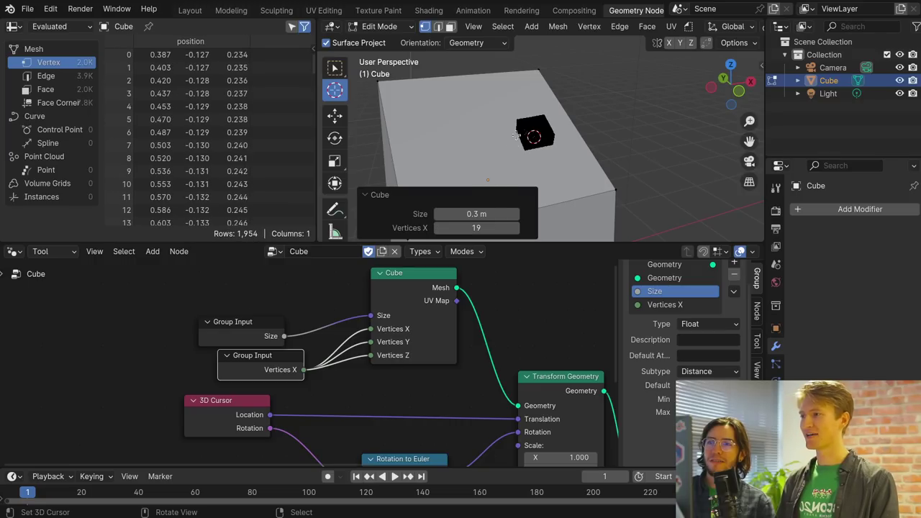
# Inspect the subdivided cube and enlarge its Size to about 1.11 m
pyautogui.scroll(8, 575, 135)
pyautogui.scroll(-10, 576, 134)
pyautogui.keyDown('shift'); pyautogui.moveTo(575, 134); pyautogui.dragTo(576, 105, button='middle'); pyautogui.keyUp('shift')
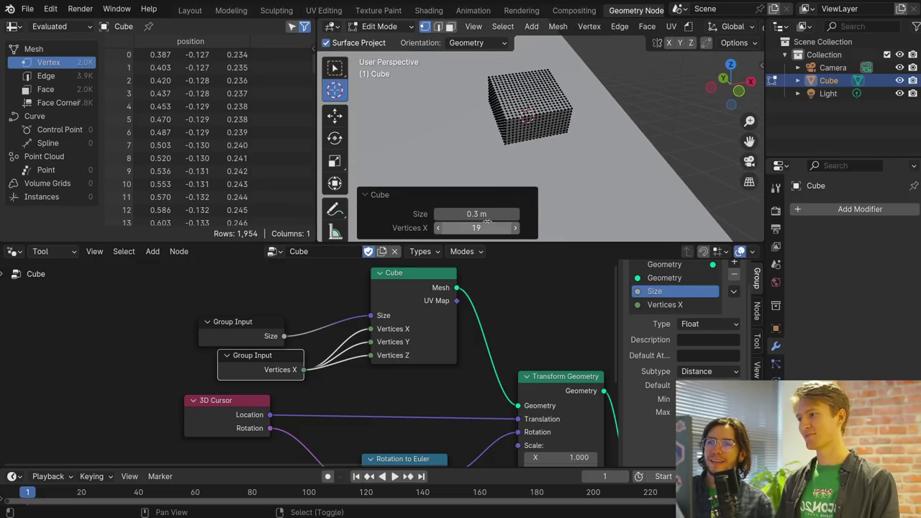
pyautogui.moveTo(477, 214); pyautogui.dragTo(517, 214)
pyautogui.scroll(-5, 564, 106)
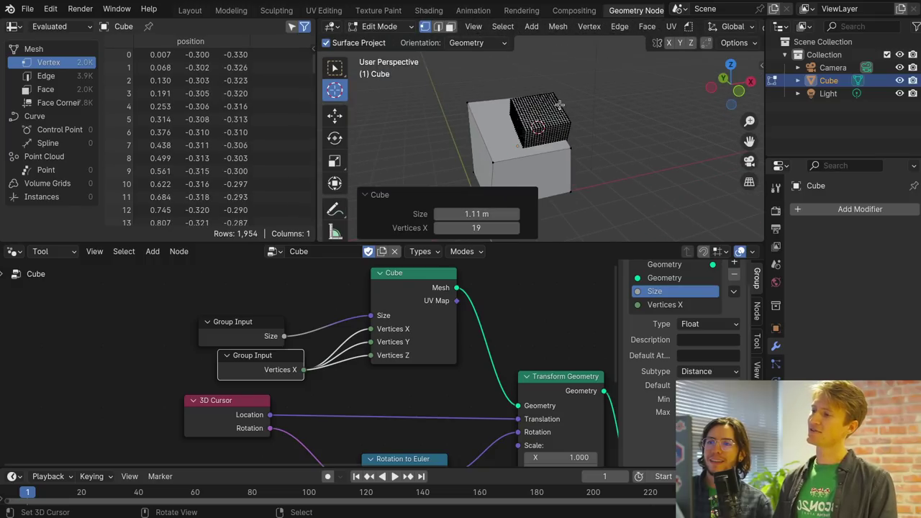
pyautogui.moveTo(499, 399); pyautogui.dragTo(360, 289, button='middle')
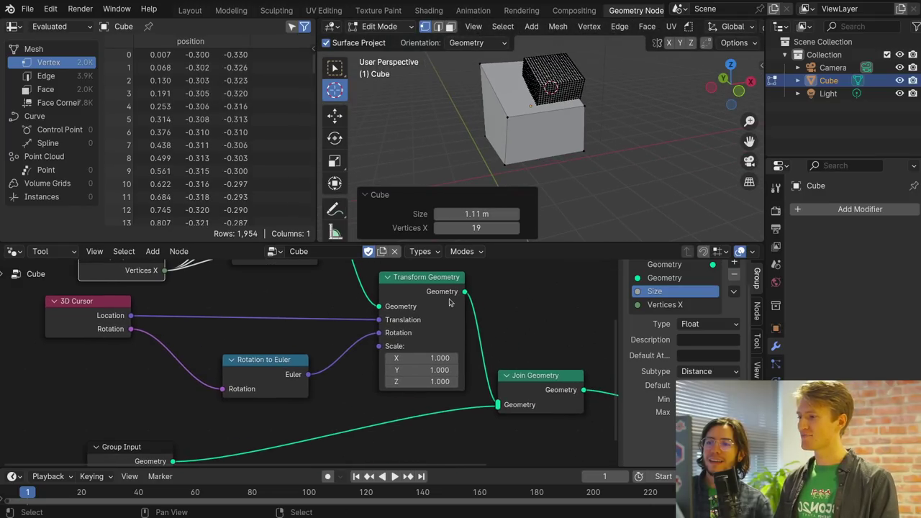
pyautogui.moveTo(535, 342); pyautogui.dragTo(411, 369, button='middle')
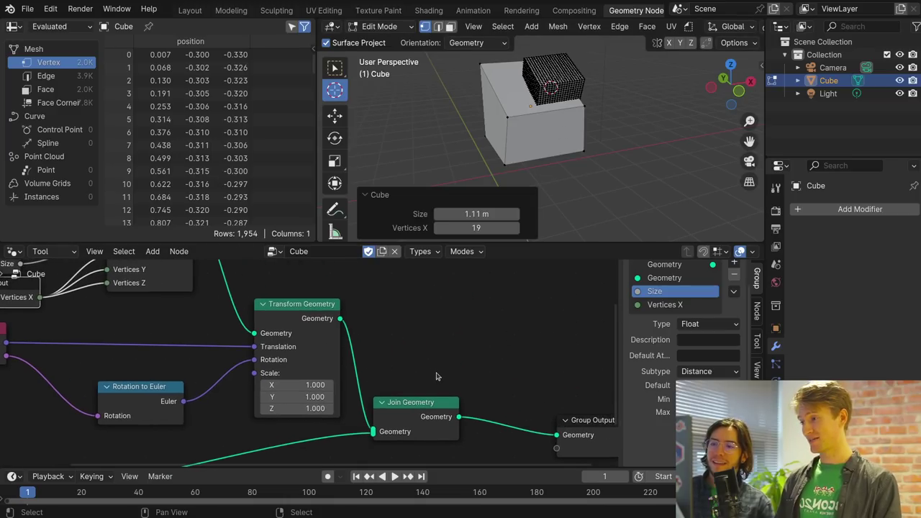
pyautogui.press('super')
pyautogui.click(504, 112)
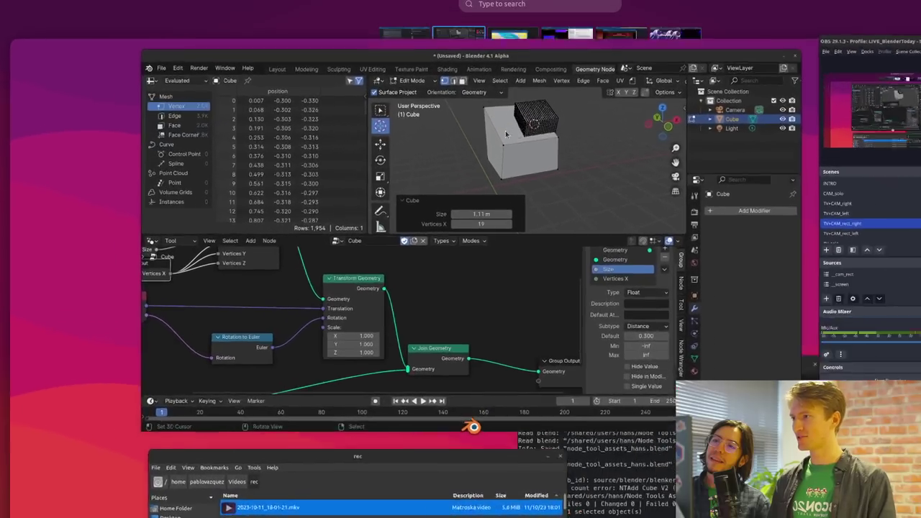
# Add a built-in mesh cube of 1.15 m at the 3D cursor and compare it with the node tool's cube
pyautogui.hotkey('shift', 'a')
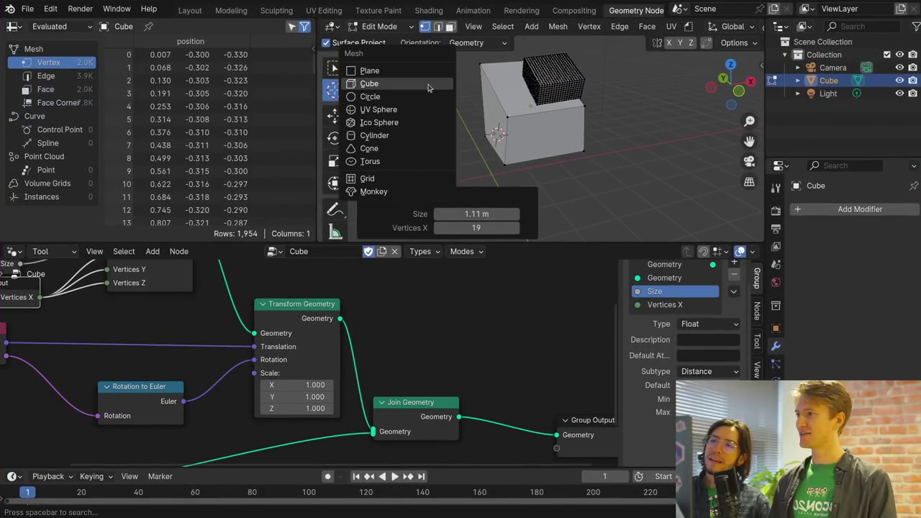
pyautogui.click(426, 83)
pyautogui.moveTo(659, 112); pyautogui.dragTo(616, 152, button='middle')
pyautogui.scroll(3, 620, 149)
pyautogui.keyDown('shift'); pyautogui.moveTo(688, 59); pyautogui.dragTo(633, 133, button='middle'); pyautogui.keyUp('shift')
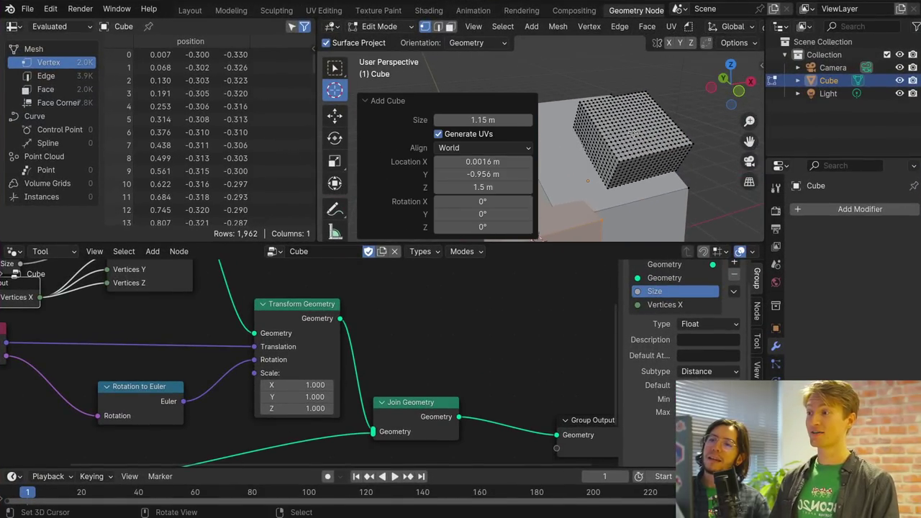
# Place the 3D cursor on the front face of the original cube, beside the newly added cube
pyautogui.keyDown('shift'); pyautogui.moveTo(601, 174); pyautogui.dragTo(597, 37, button='middle'); pyautogui.keyUp('shift')
pyautogui.click(639, 104)
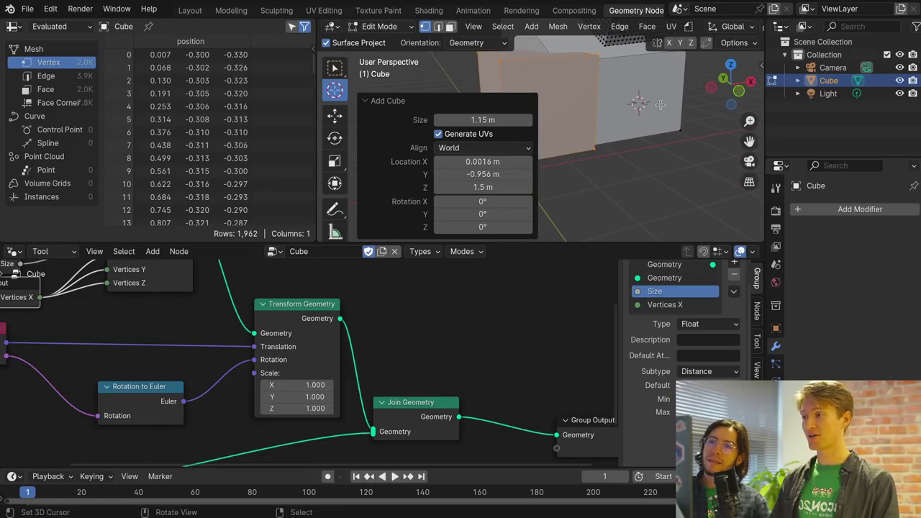
pyautogui.moveTo(384, 350); pyautogui.dragTo(400, 346, button='middle')
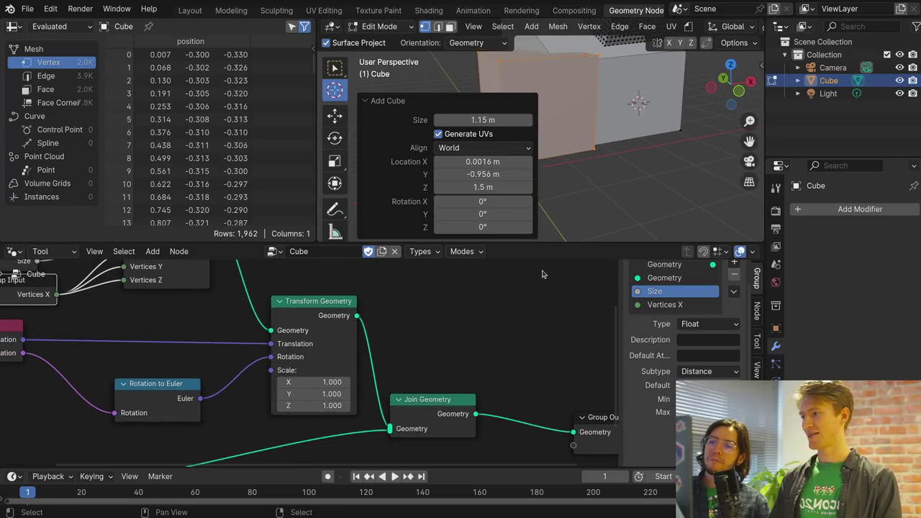
pyautogui.hotkey('shift', 'a')
pyautogui.moveTo(544, 274)
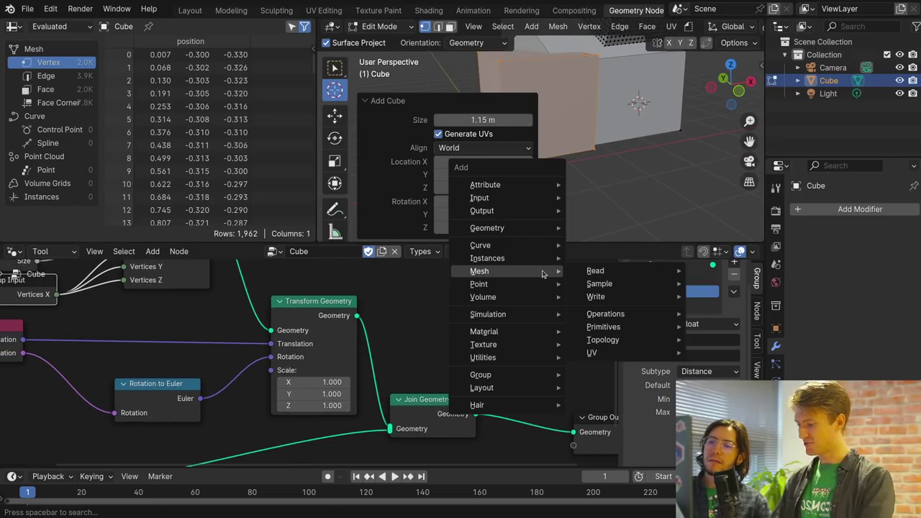
pyautogui.press('space')
pyautogui.write('set')
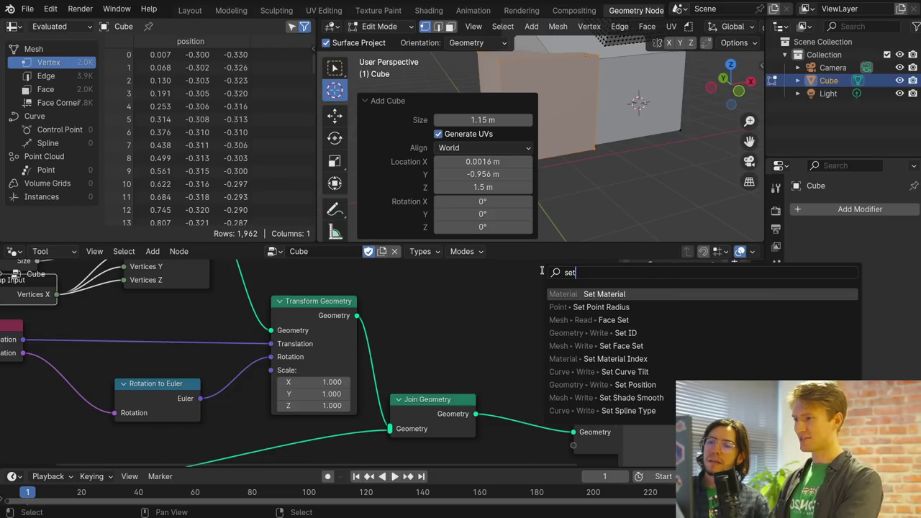
pyautogui.write(' sel')
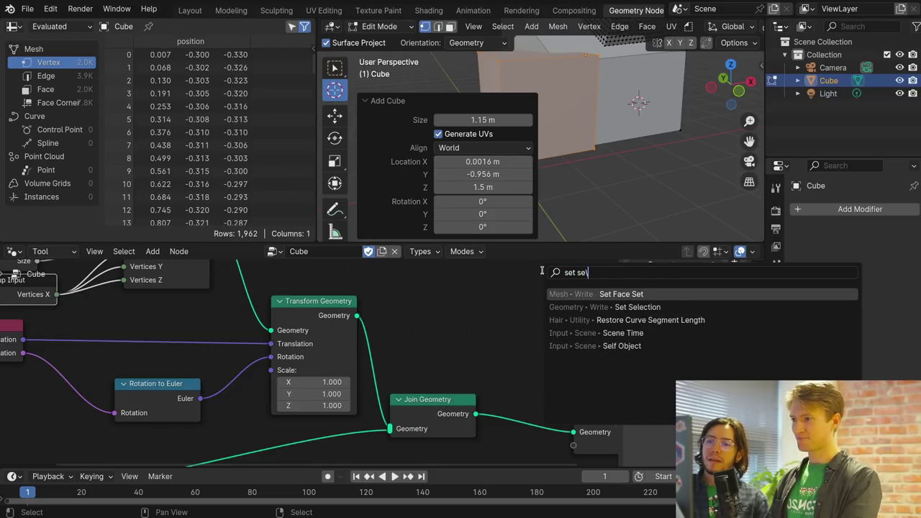
pyautogui.press('Return')
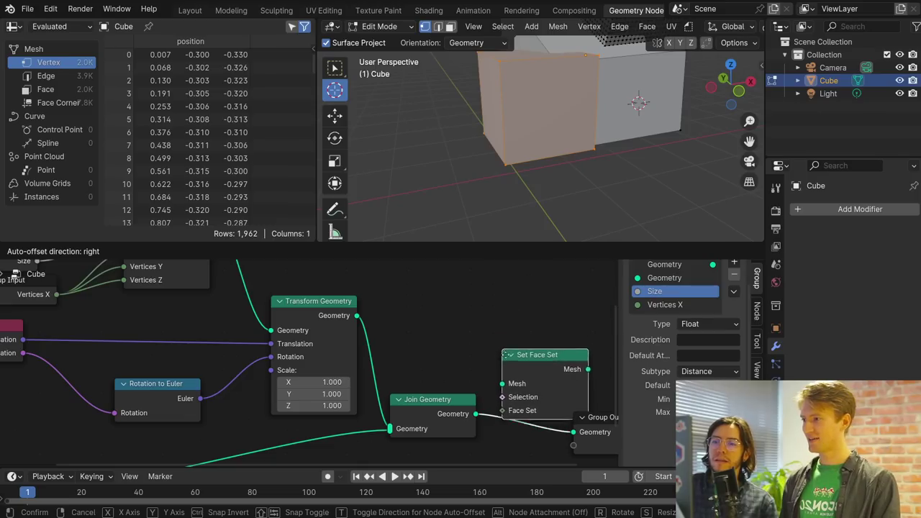
pyautogui.click(395, 287)
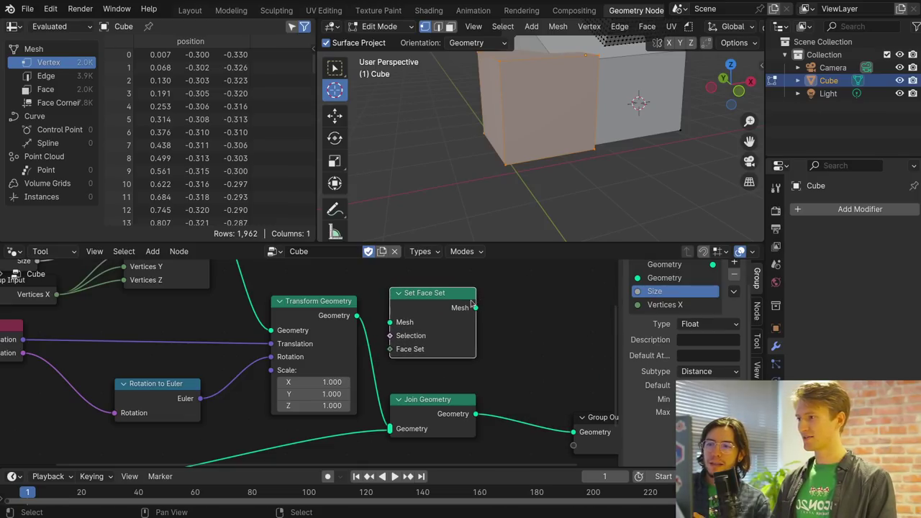
pyautogui.moveTo(468, 302); pyautogui.dragTo(505, 346, button='middle')
pyautogui.press('x')
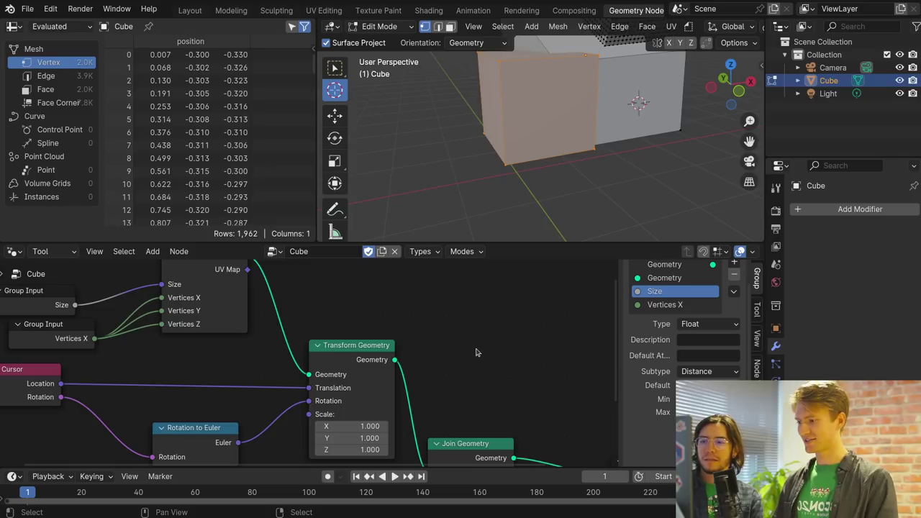
# Add a Set Selection node near the Cube node and move the 3D Cursor node closer to Transform Geometry
pyautogui.hotkey('shift', 'a')
pyautogui.press('space')
pyautogui.write('set')
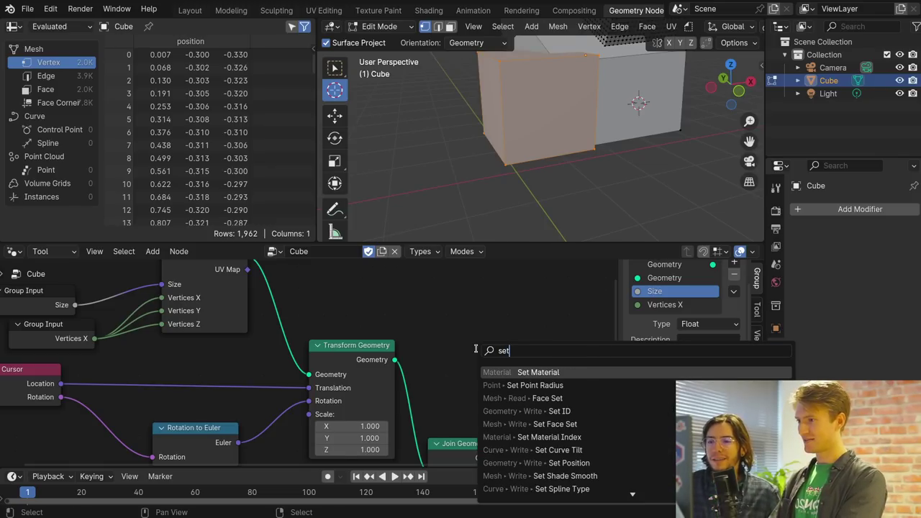
pyautogui.write(' sele')
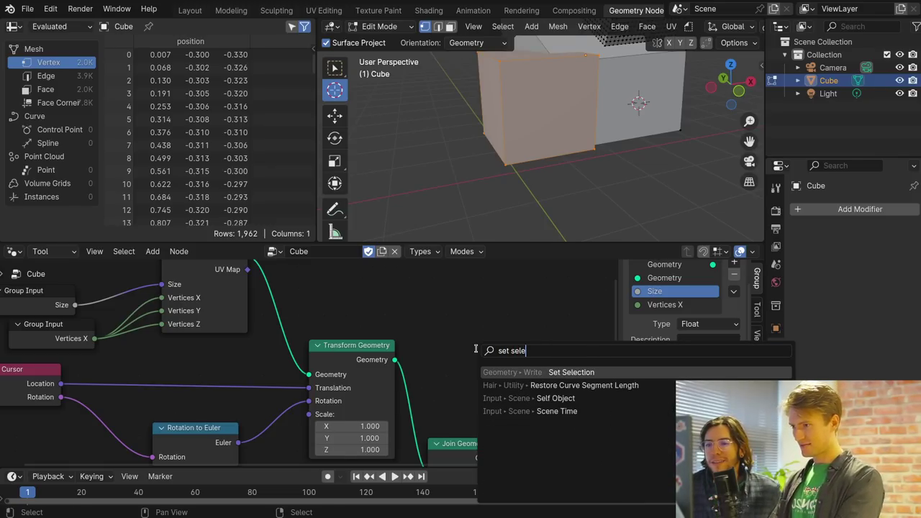
pyautogui.press('Return')
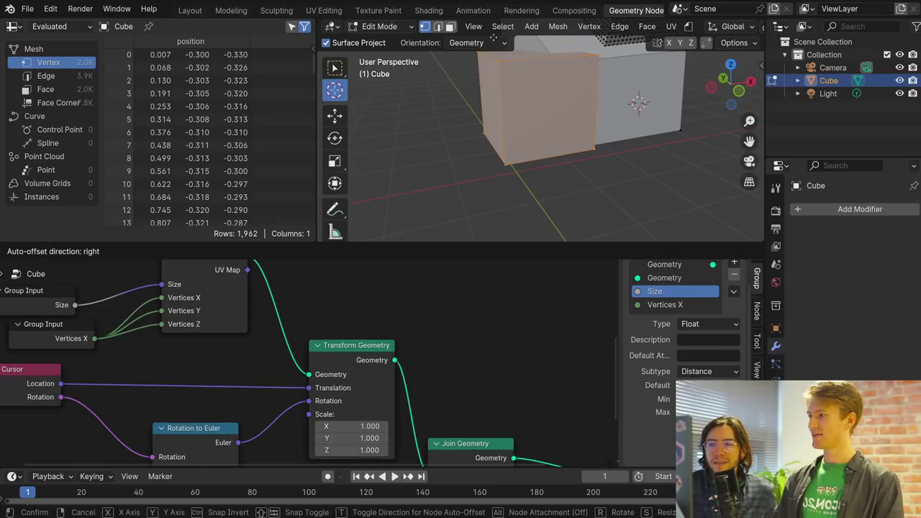
pyautogui.click(420, 343)
pyautogui.moveTo(421, 343); pyautogui.dragTo(412, 328, button='middle')
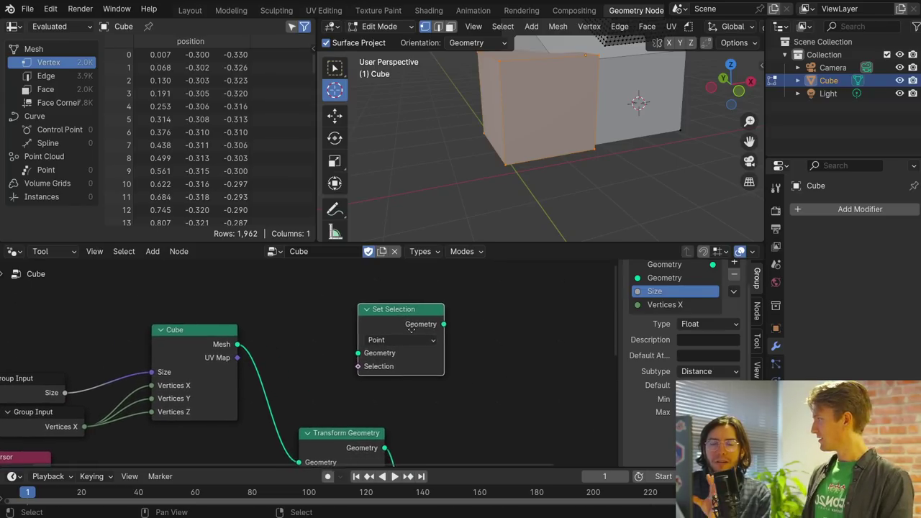
pyautogui.scroll(-2, 411, 333)
pyautogui.moveTo(420, 350); pyautogui.dragTo(453, 344)
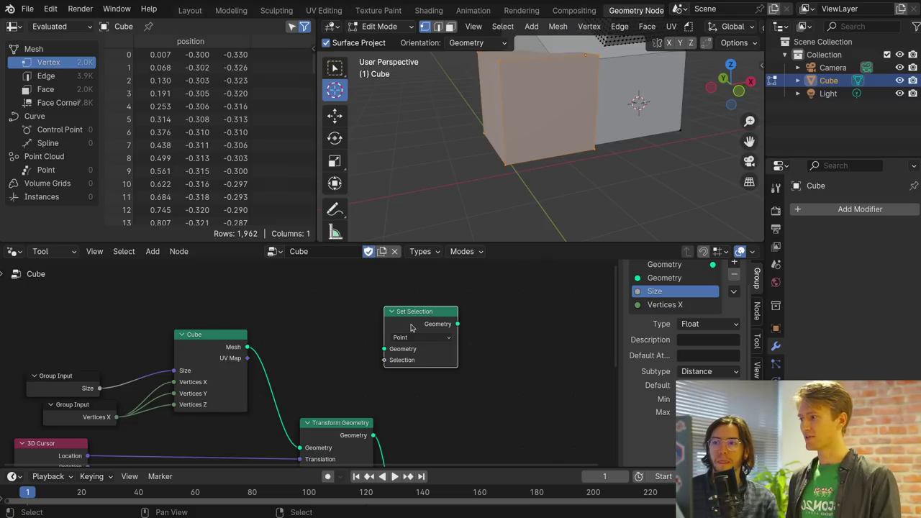
pyautogui.moveTo(45, 449); pyautogui.dragTo(192, 448)
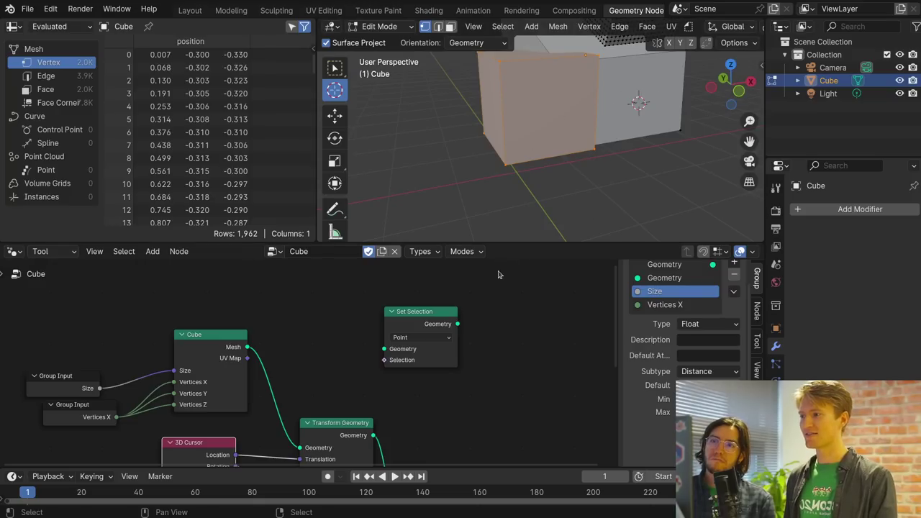
pyautogui.moveTo(414, 328); pyautogui.dragTo(409, 336)
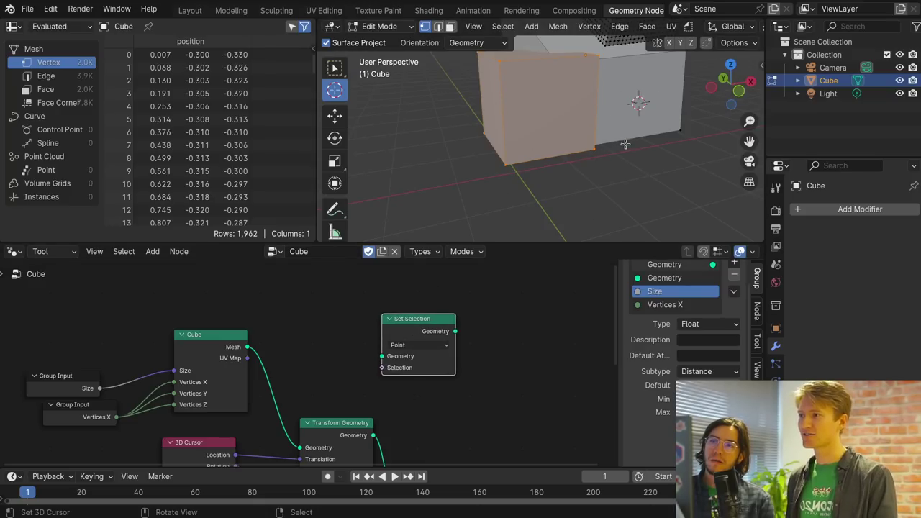
# Deselect the whole mesh and box-select only the vertices at one end of the subdivided cube
pyautogui.press('g')
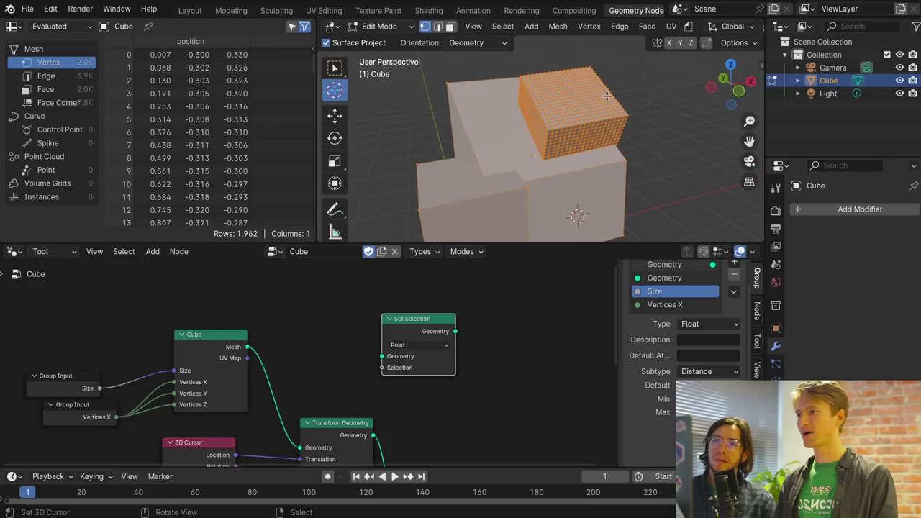
pyautogui.click(657, 98)
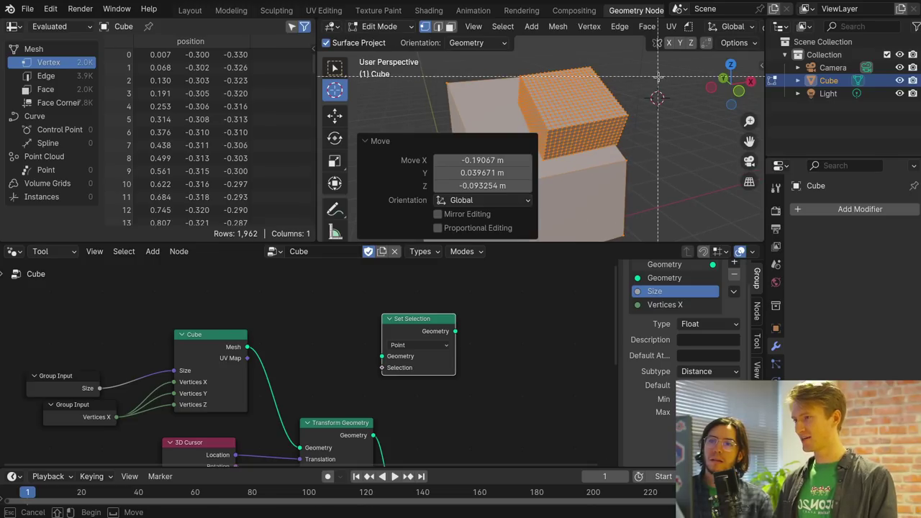
pyautogui.hotkey('alt', 'a')
pyautogui.press('b')
pyautogui.moveTo(673, 93); pyautogui.dragTo(579, 153)
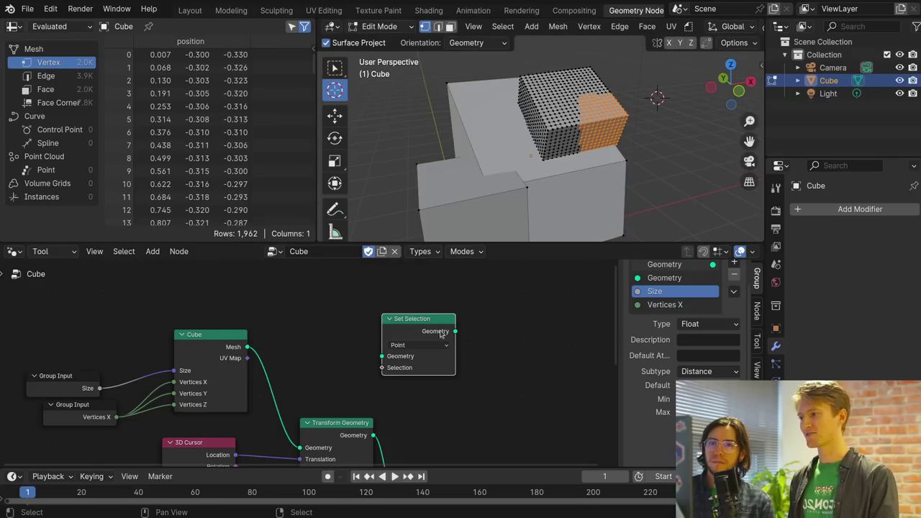
# Insert the Set Selection node into the link between the Cube and Transform Geometry nodes
pyautogui.moveTo(479, 339); pyautogui.dragTo(512, 324, button='middle')
pyautogui.moveTo(464, 317); pyautogui.dragTo(372, 365)
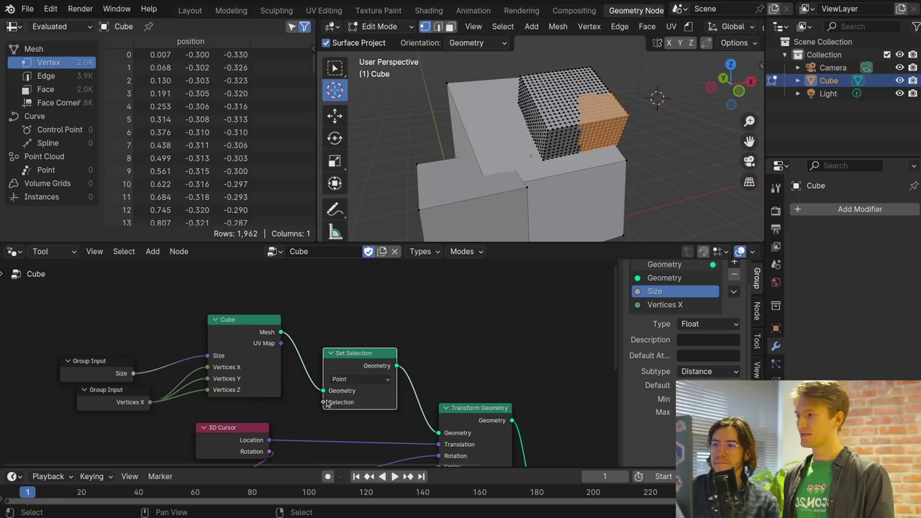
pyautogui.moveTo(324, 393); pyautogui.dragTo(319, 401)
# Insert a duplicate Set Selection node between Group Input and Join Geometry, and feed its Selection from an unchecked Boolean node
pyautogui.moveTo(477, 368); pyautogui.dragTo(459, 276, button='middle')
pyautogui.hotkey('shift', 'd')
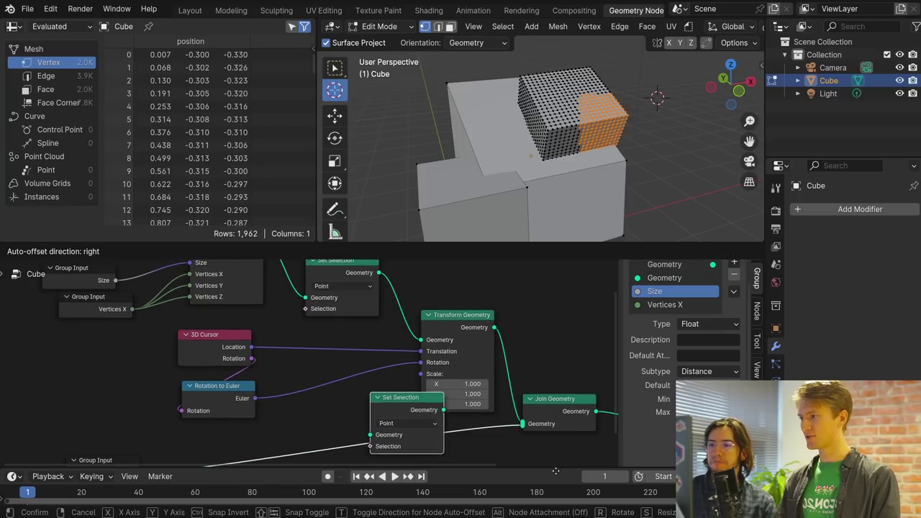
pyautogui.click(543, 411)
pyautogui.moveTo(360, 398); pyautogui.dragTo(329, 403)
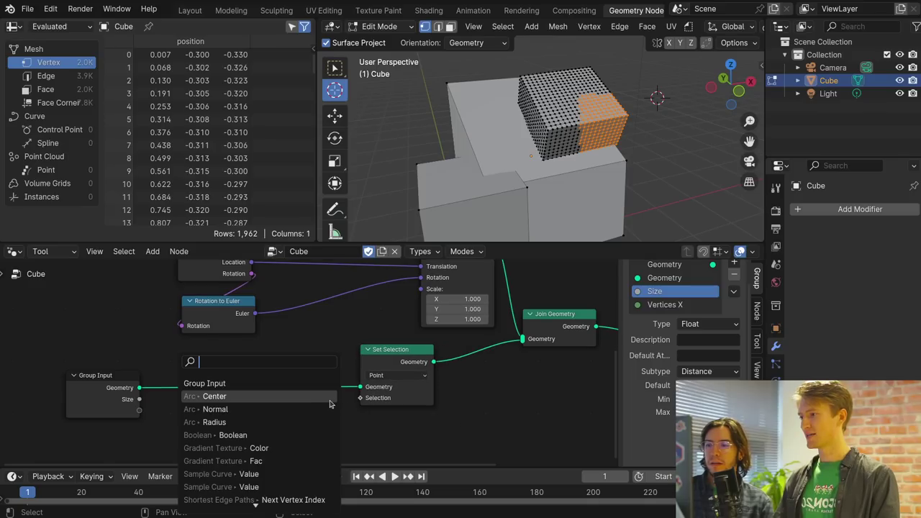
pyautogui.write('boo')
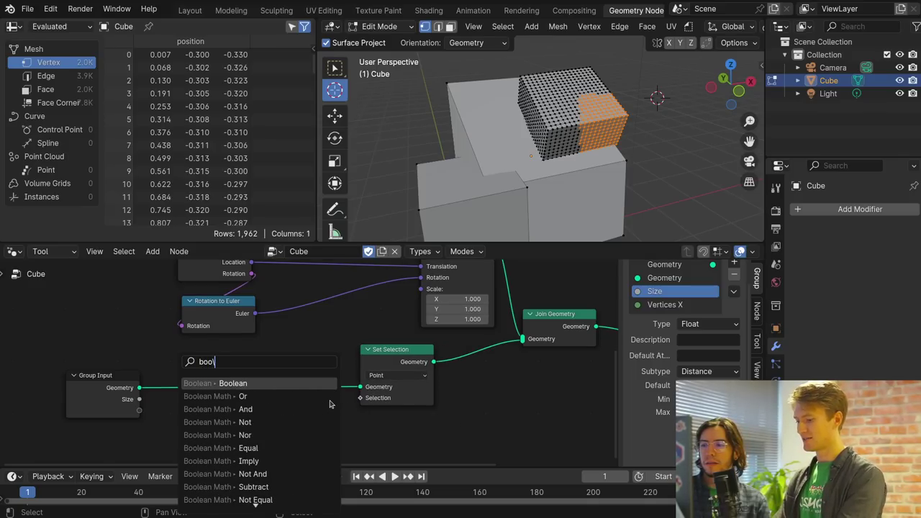
pyautogui.press('Return')
pyautogui.click(329, 401)
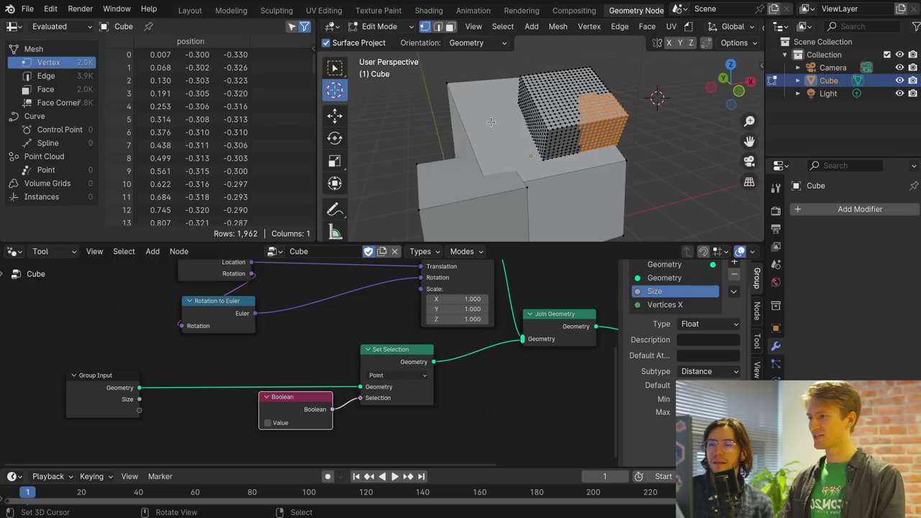
# Move the Group Input node closer to Set Selection, and run the Cube tool with the 3D cursor on the sloped face
pyautogui.hotkey('shift', 'a')
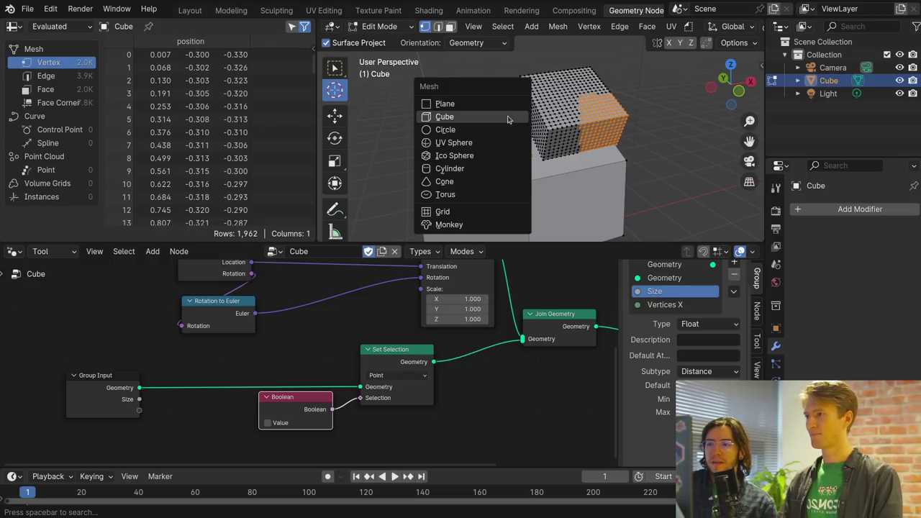
pyautogui.press('Escape')
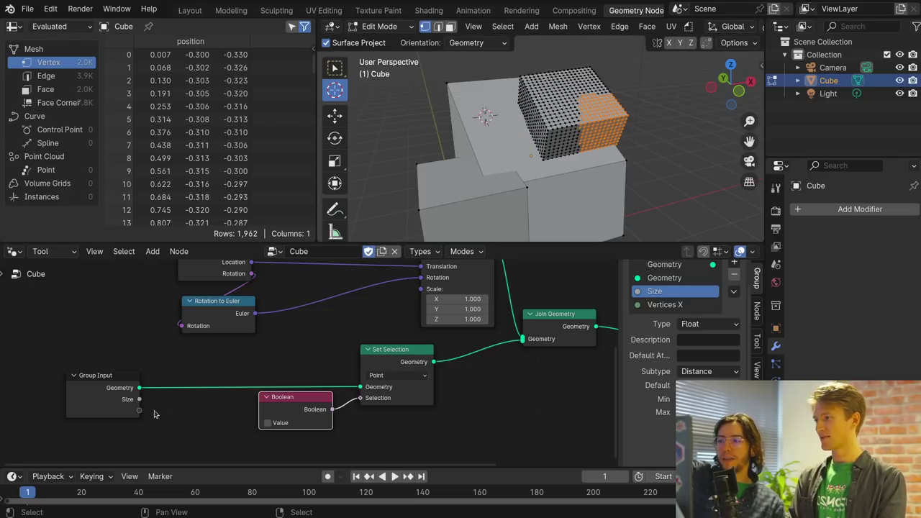
pyautogui.moveTo(126, 400); pyautogui.dragTo(196, 380)
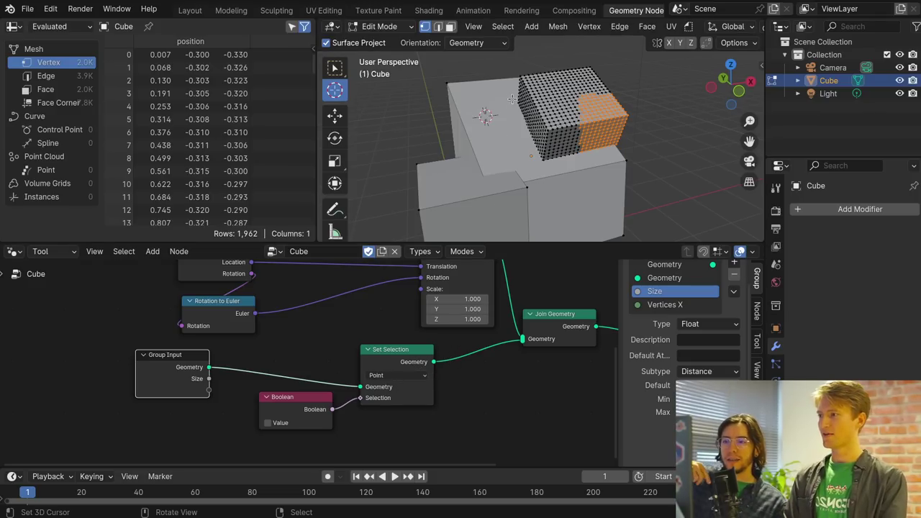
pyautogui.click(688, 27)
pyautogui.click(701, 54)
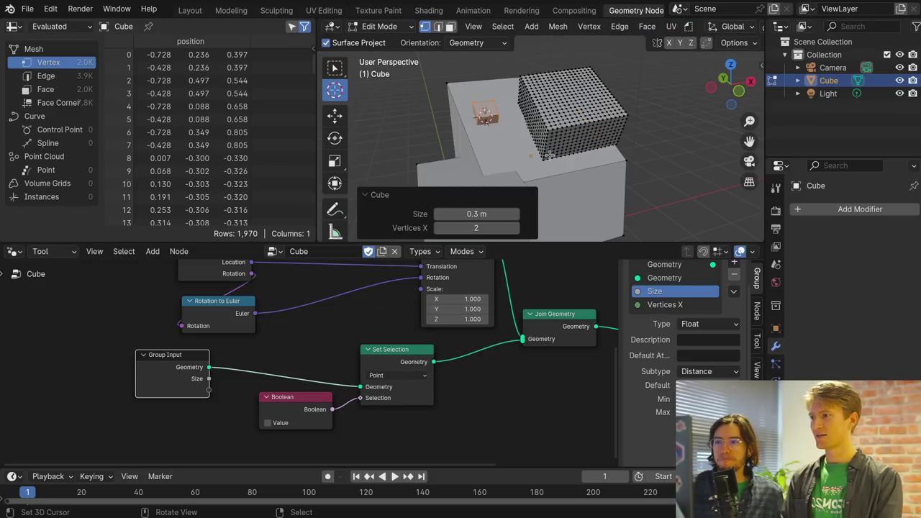
# Inspect the new small cube on the sloped face and set its Vertices X to 8
pyautogui.scroll(4, 487, 138)
pyautogui.scroll(-2, 487, 138)
pyautogui.moveTo(487, 138); pyautogui.dragTo(533, 144, button='middle')
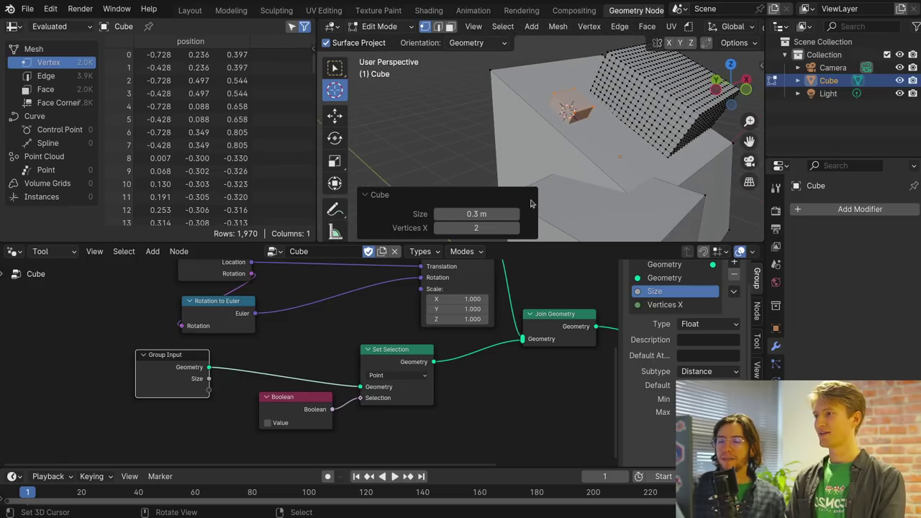
pyautogui.moveTo(493, 227); pyautogui.dragTo(525, 227)
pyautogui.moveTo(520, 316); pyautogui.dragTo(408, 397, button='middle')
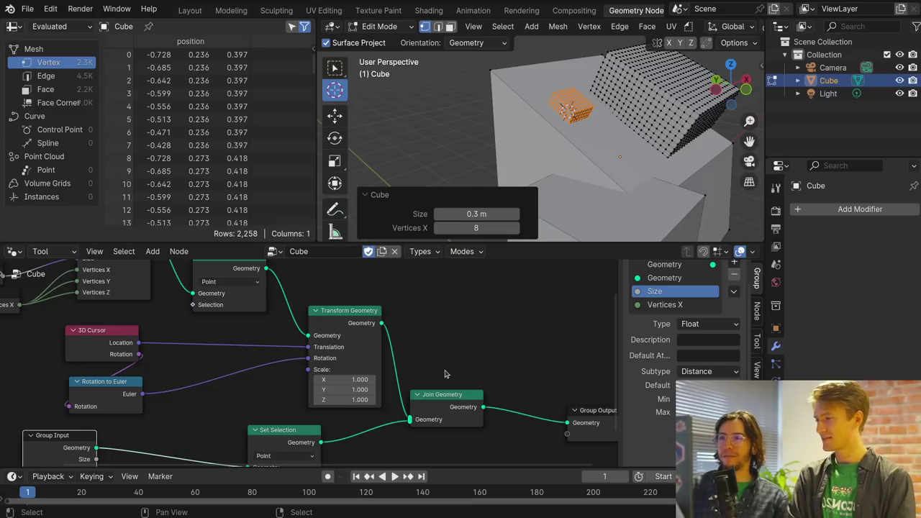
pyautogui.moveTo(425, 354); pyautogui.dragTo(448, 349, button='middle')
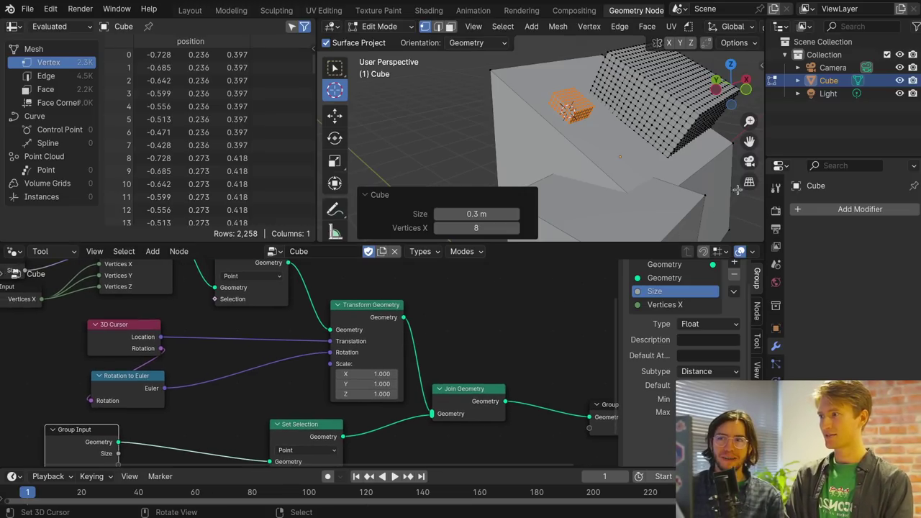
# Switch the Spreadsheet area to the Asset Browser and browse the available hair assets
pyautogui.click(13, 26)
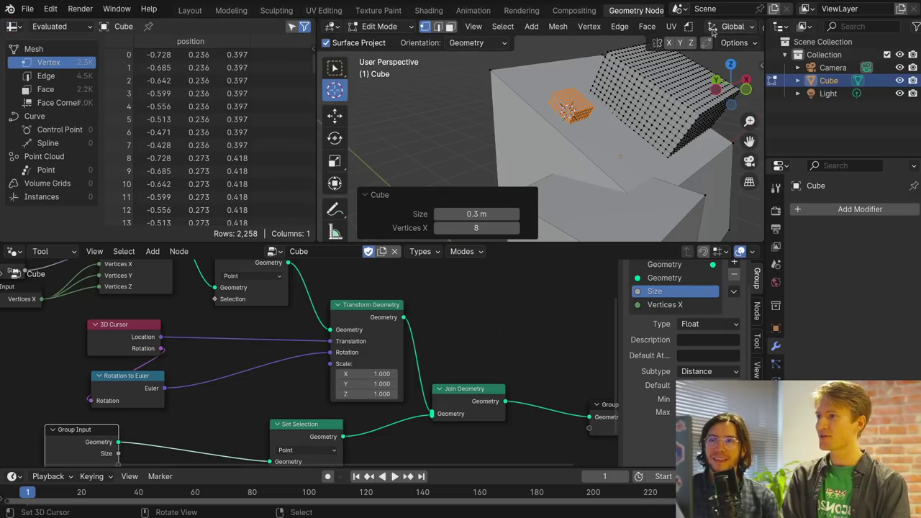
pyautogui.click(690, 26)
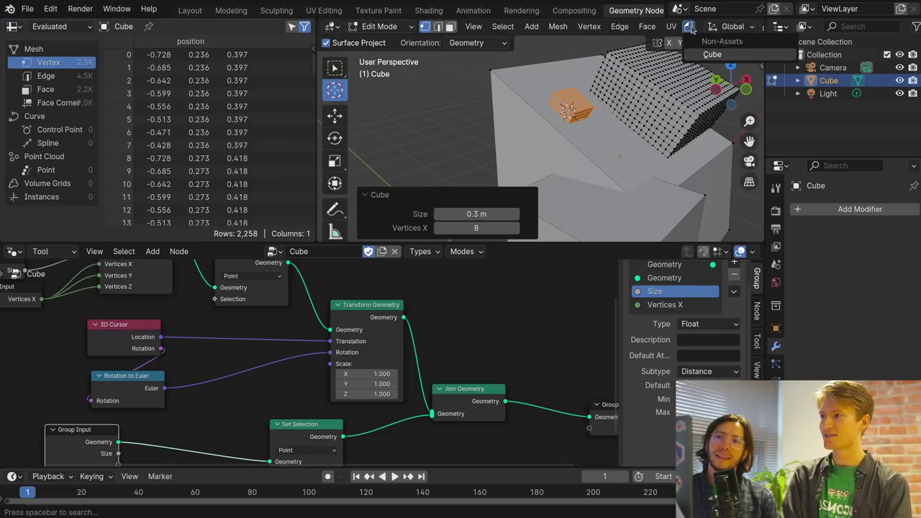
pyautogui.click(13, 27)
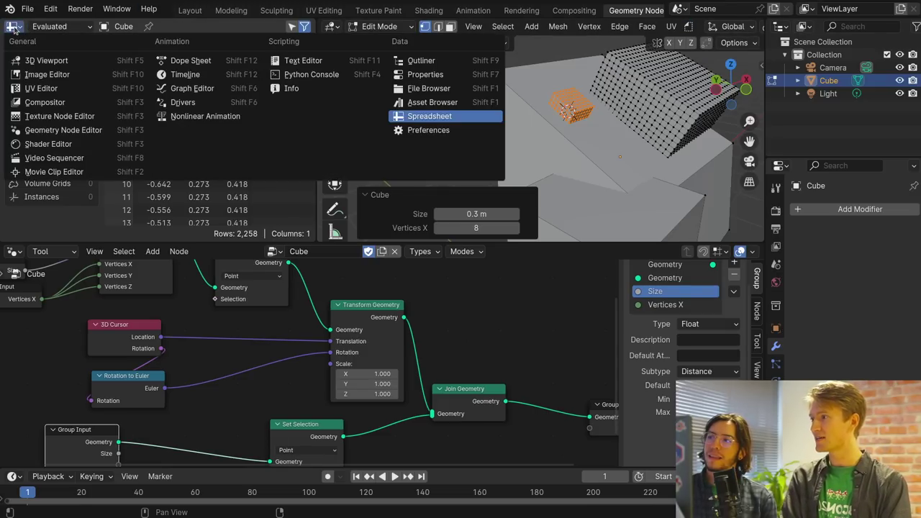
pyautogui.click(13, 26)
pyautogui.click(15, 26)
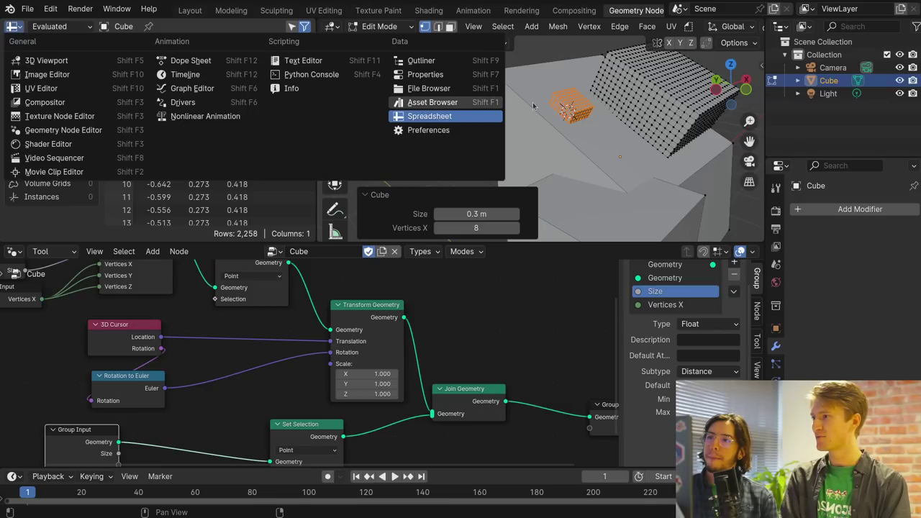
pyautogui.click(460, 105)
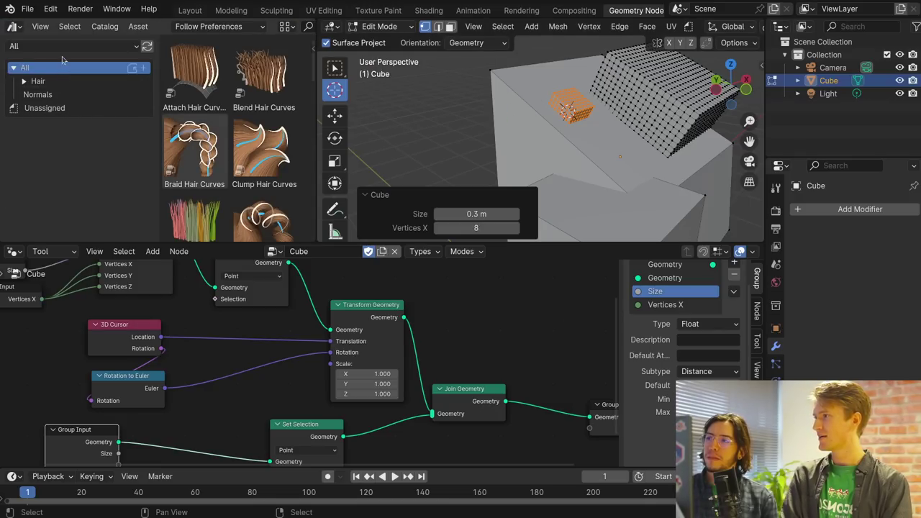
pyautogui.scroll(-10, 238, 151)
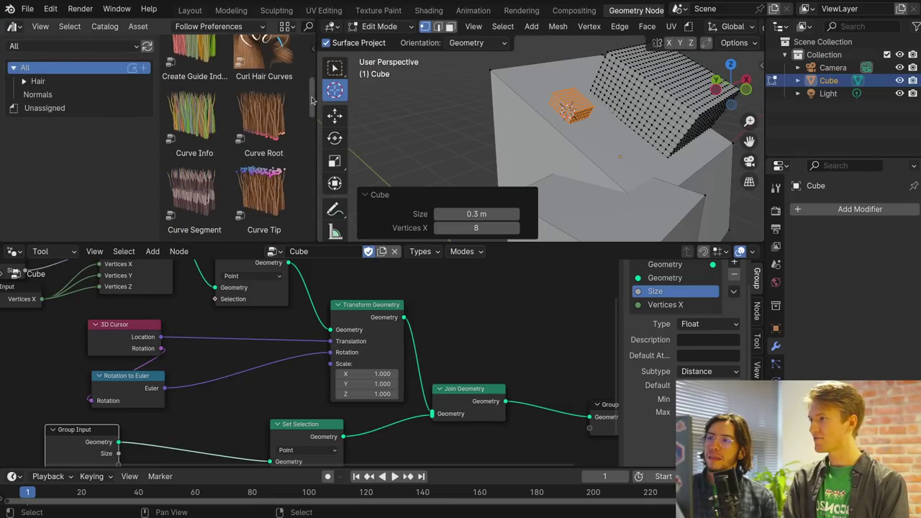
pyautogui.scroll(10, 310, 180)
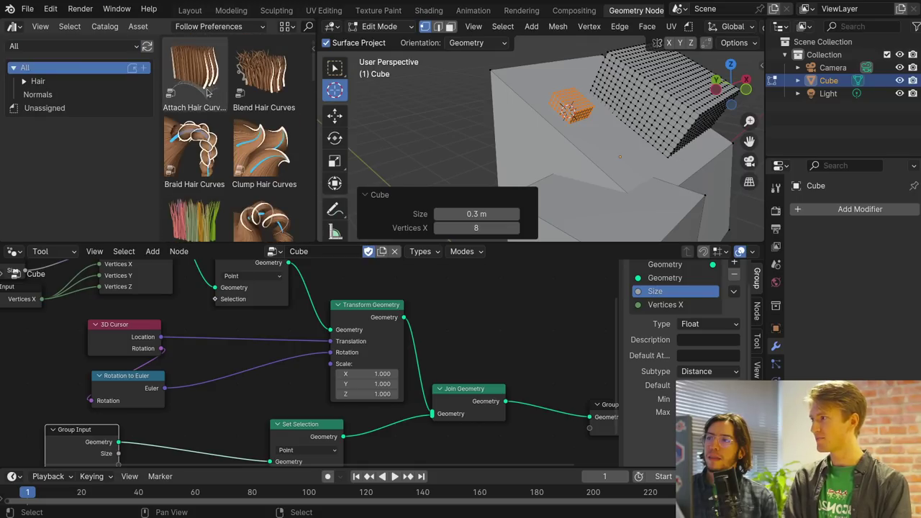
# Limit the asset library to Current File and create an asset catalog named Add
pyautogui.click(92, 47)
pyautogui.click(92, 96)
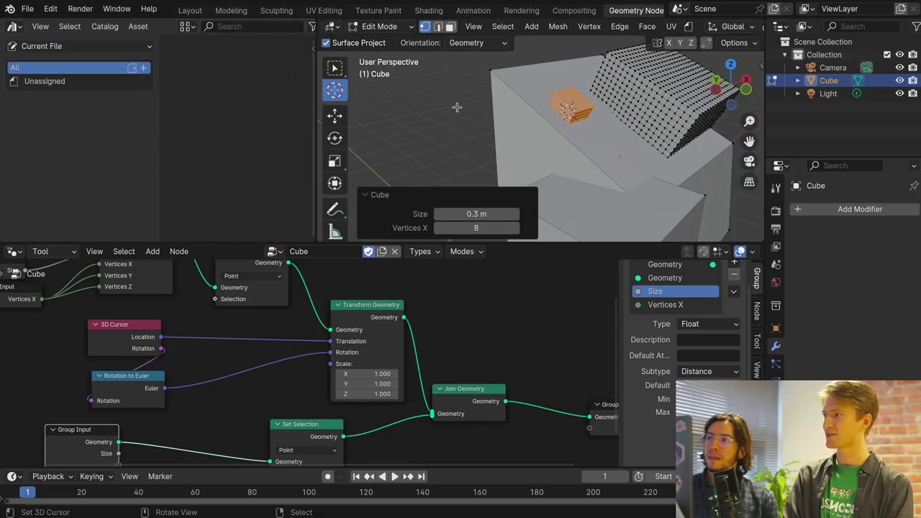
pyautogui.click(144, 67)
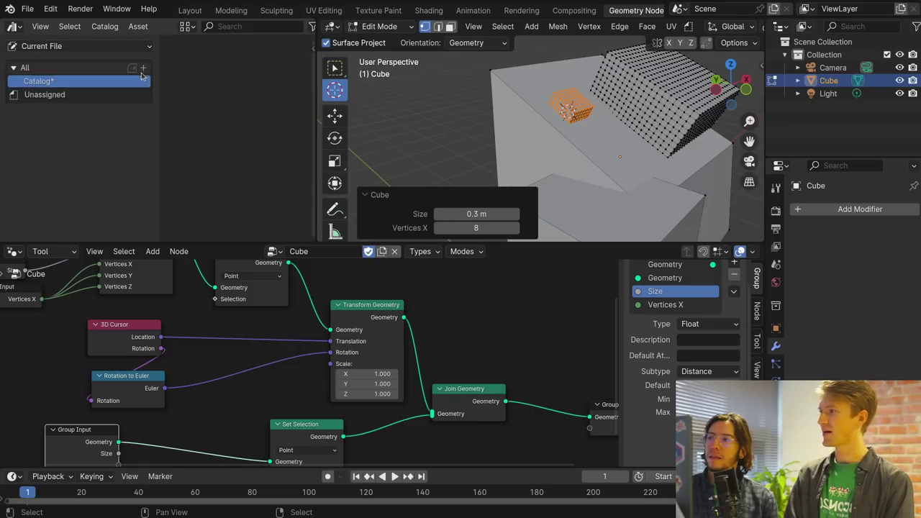
pyautogui.doubleClick(79, 81)
pyautogui.write('Add')
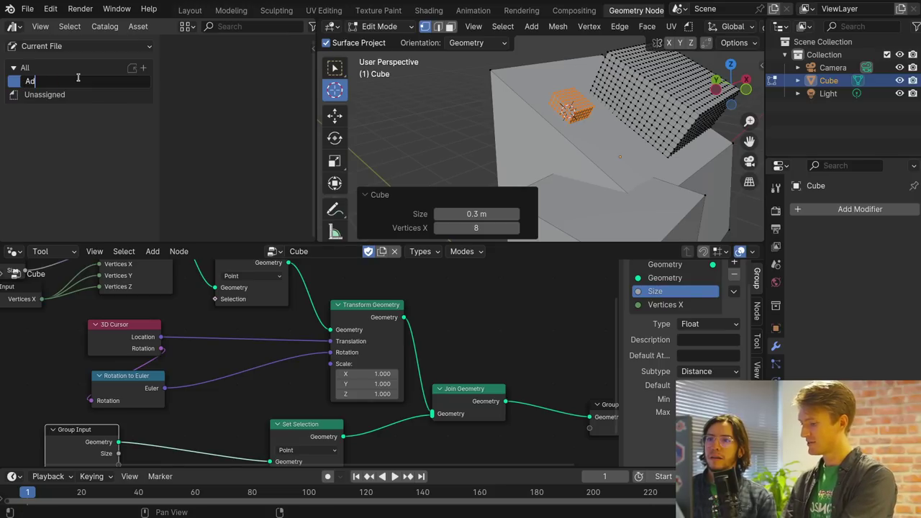
pyautogui.press('Return')
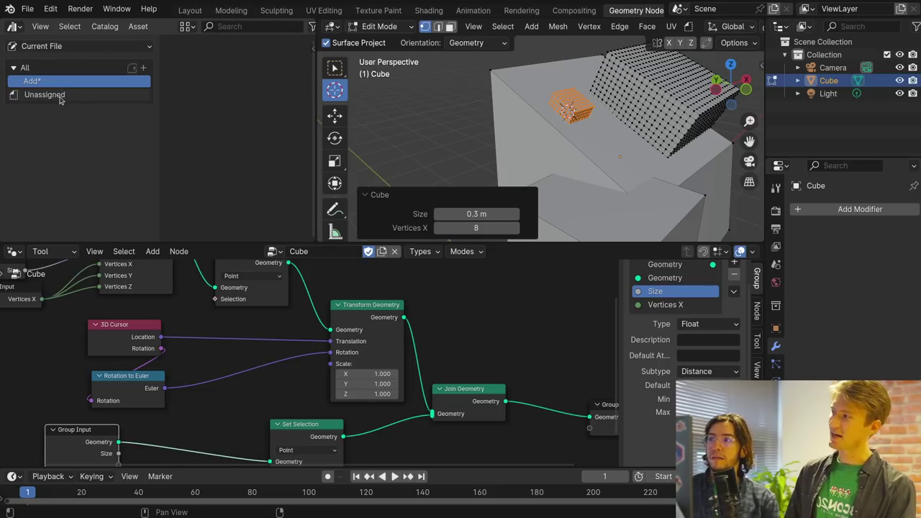
# Mark the Cube node group as an asset, check it among the unassigned tools, and assign it to the Add catalog
pyautogui.rightClick(311, 251)
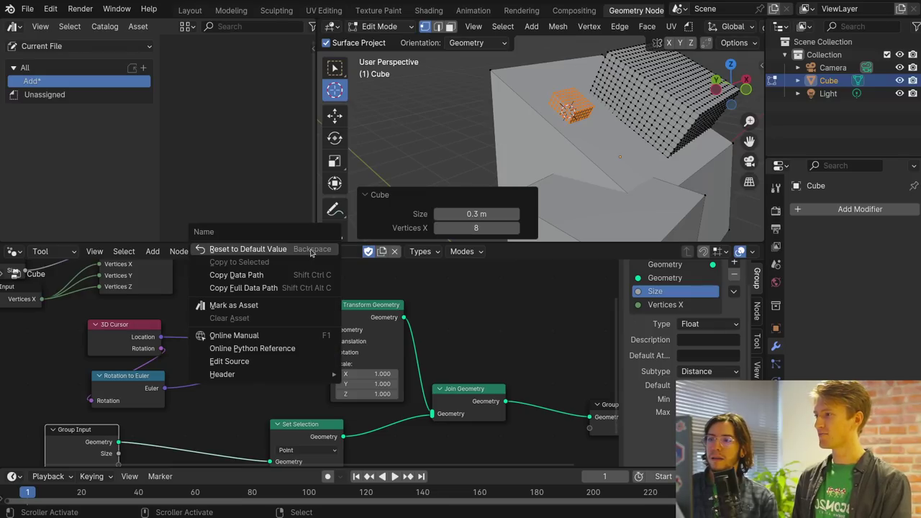
pyautogui.click(288, 304)
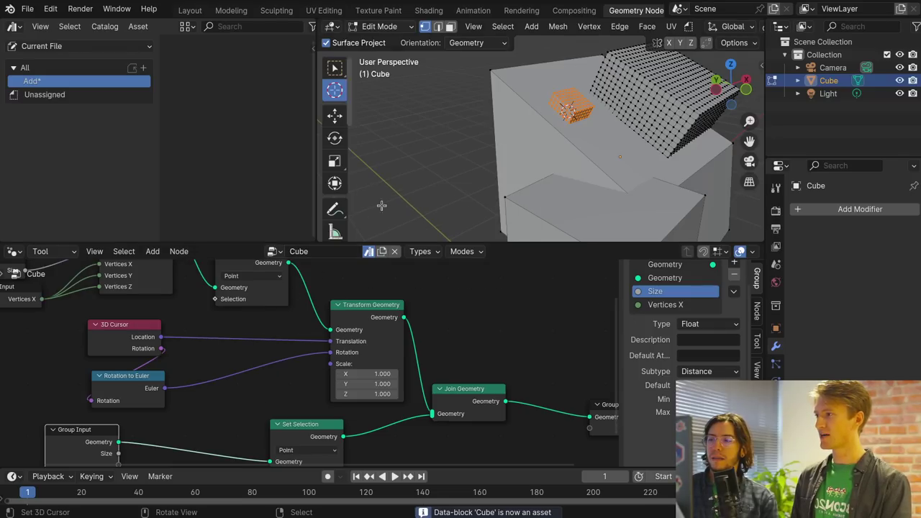
pyautogui.click(60, 96)
pyautogui.click(689, 26)
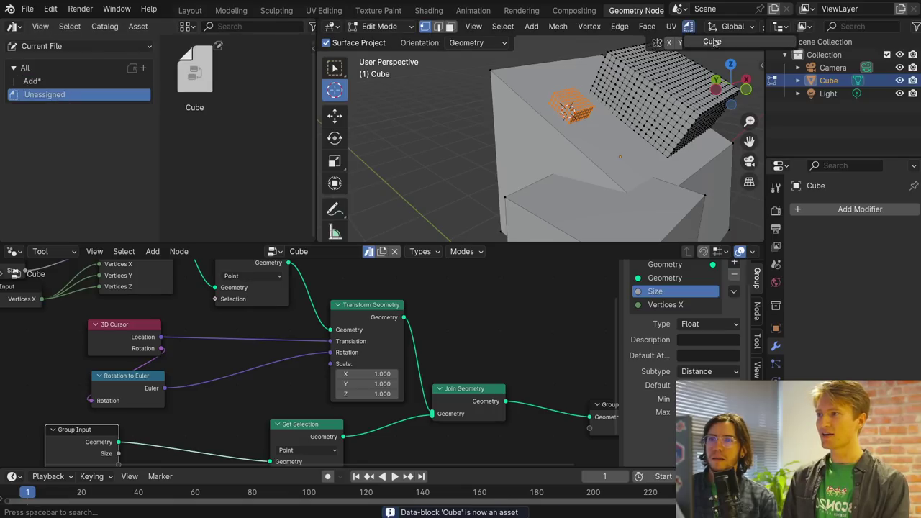
pyautogui.click(751, 44)
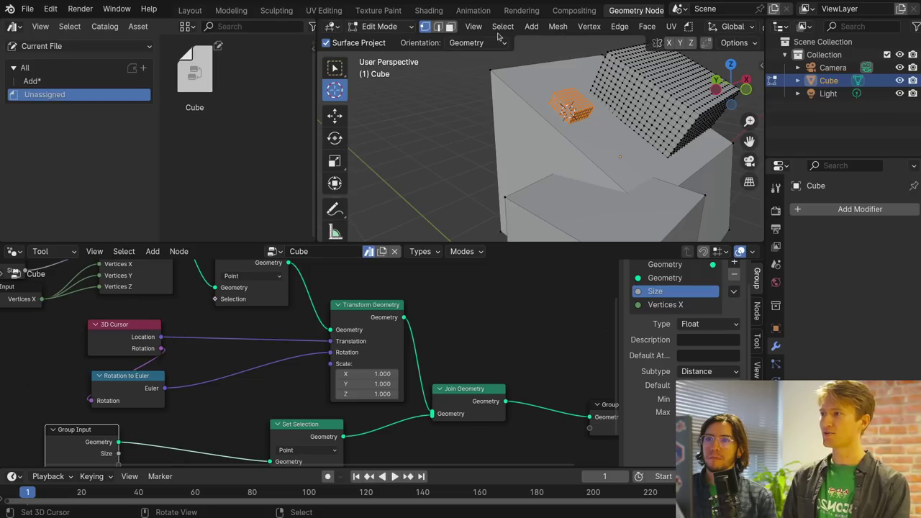
pyautogui.moveTo(196, 85); pyautogui.dragTo(39, 81)
# Add a cube with the custom Cube tool and move it about -0.174 m in X, 0.291 m in Y and 0.249 m in Z
pyautogui.click(531, 28)
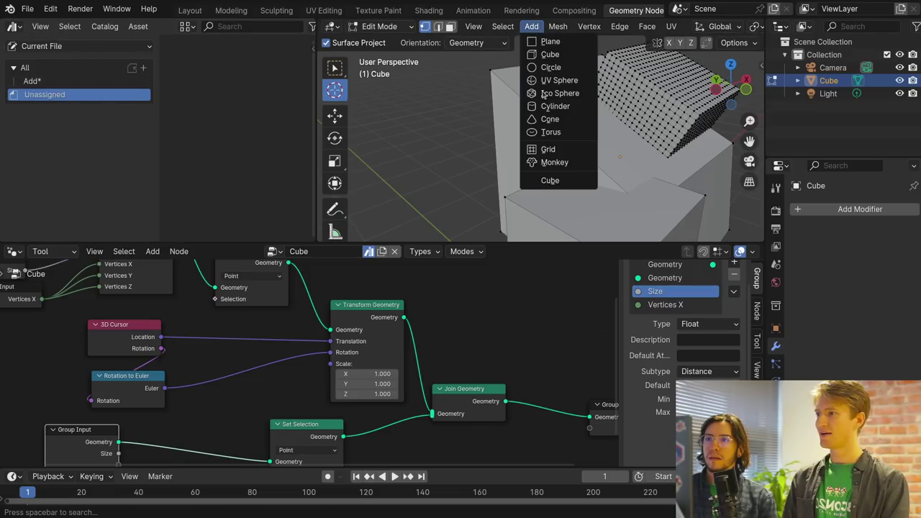
pyautogui.click(550, 181)
pyautogui.press('g')
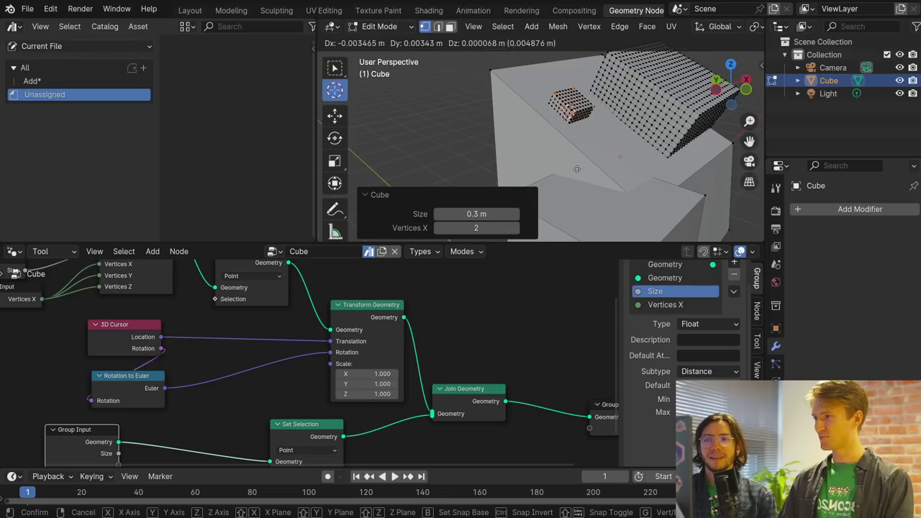
pyautogui.click(549, 143)
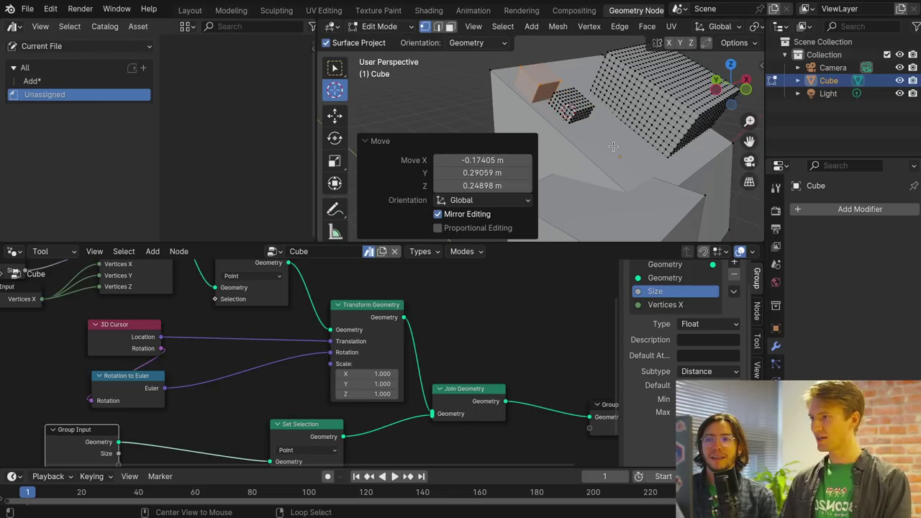
# Place the 3D cursor lower on the sloped face, add a cube there with the custom Cube tool, and set its Vertices X to 8
pyautogui.keyDown('shift'); pyautogui.moveTo(610, 142); pyautogui.dragTo(596, 111, button='middle'); pyautogui.keyUp('shift')
pyautogui.click(597, 110)
pyautogui.hotkey('shift', 'a')
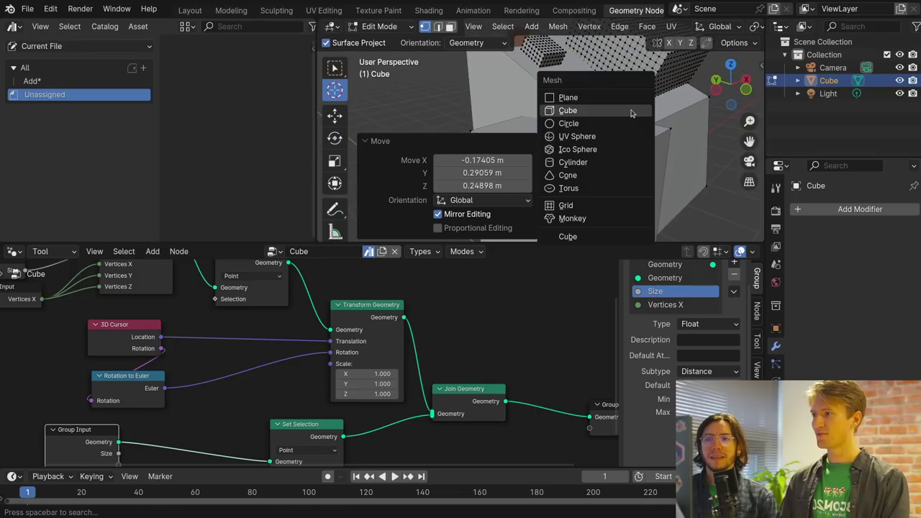
pyautogui.click(582, 236)
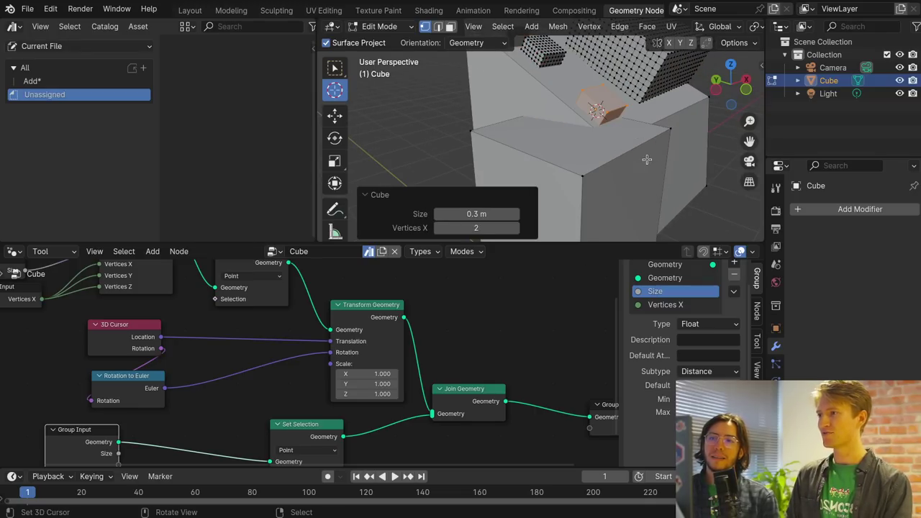
pyautogui.moveTo(648, 158); pyautogui.dragTo(639, 160, button='middle')
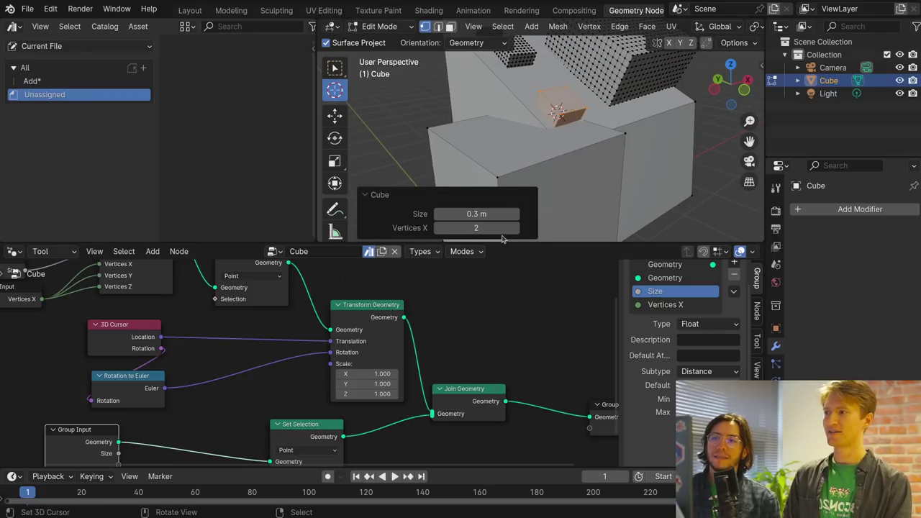
pyautogui.moveTo(496, 229)
pyautogui.mouseDown()
pyautogui.moveTo(561, 229)
pyautogui.moveTo(504, 229)
pyautogui.moveTo(512, 229)
pyautogui.mouseUp()
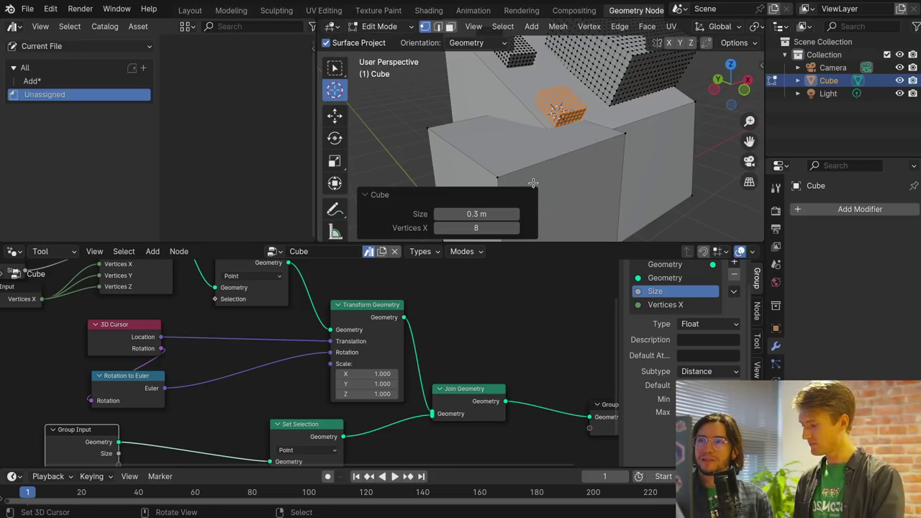
pyautogui.hotkey('ctrl', 'shift', 'o')
pyautogui.press('Escape')
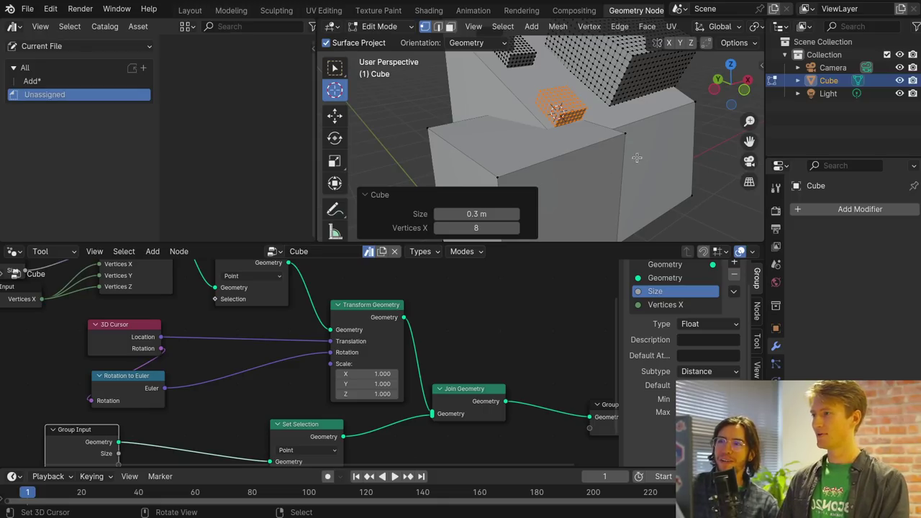
pyautogui.hotkey('ctrl', 'shift', 'o')
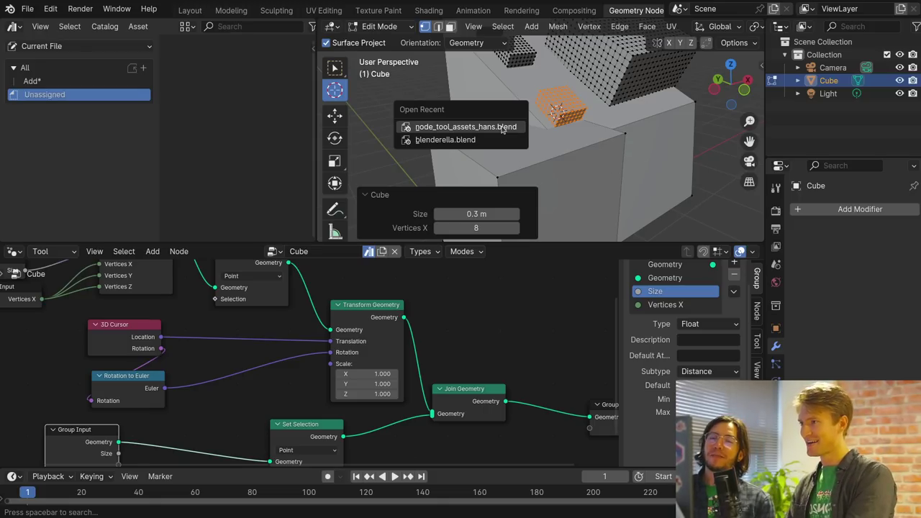
pyautogui.press('Escape')
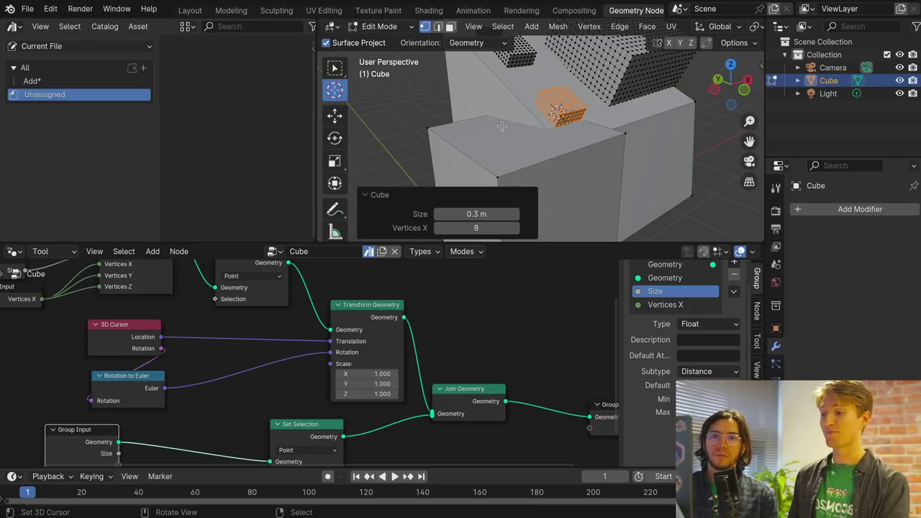
# Switch the cube to Object Mode and move the 3D Cursor node slightly away from the Transform Geometry node
pyautogui.hotkey('ctrl', 'Tab')
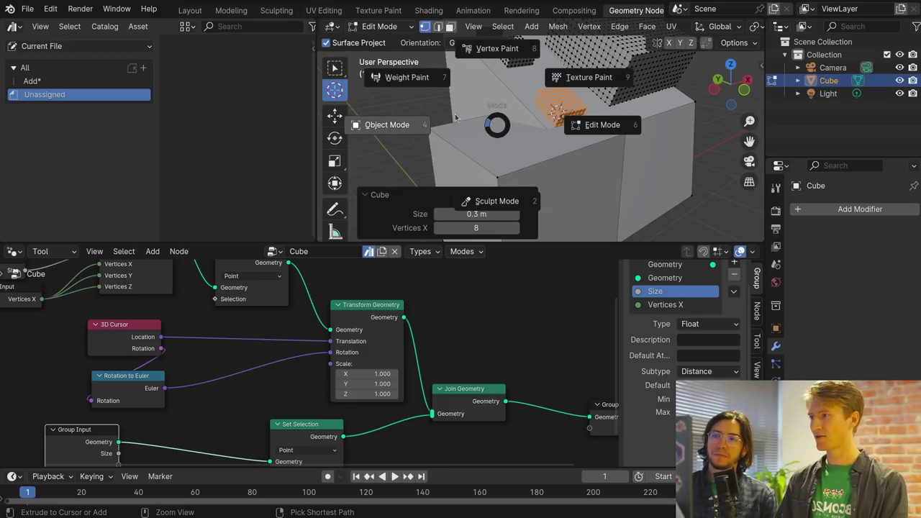
pyautogui.click(388, 115)
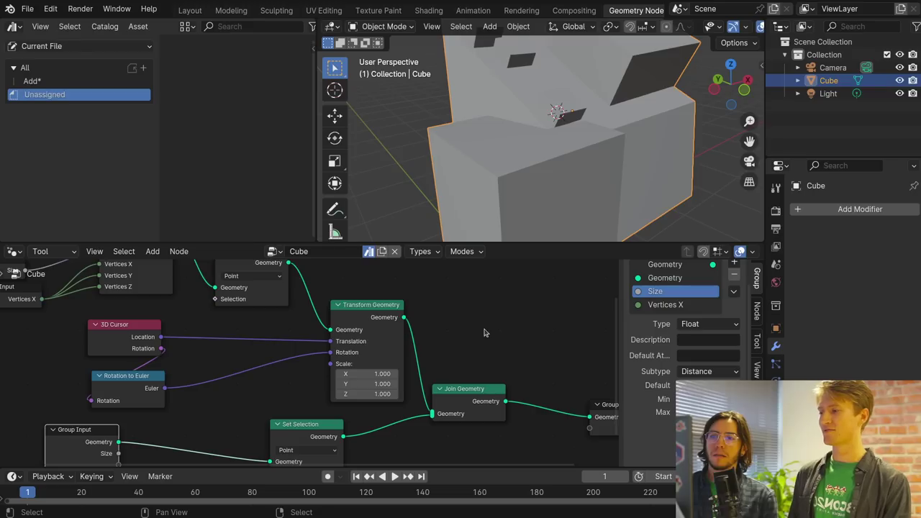
pyautogui.moveTo(467, 356); pyautogui.dragTo(505, 358, button='middle')
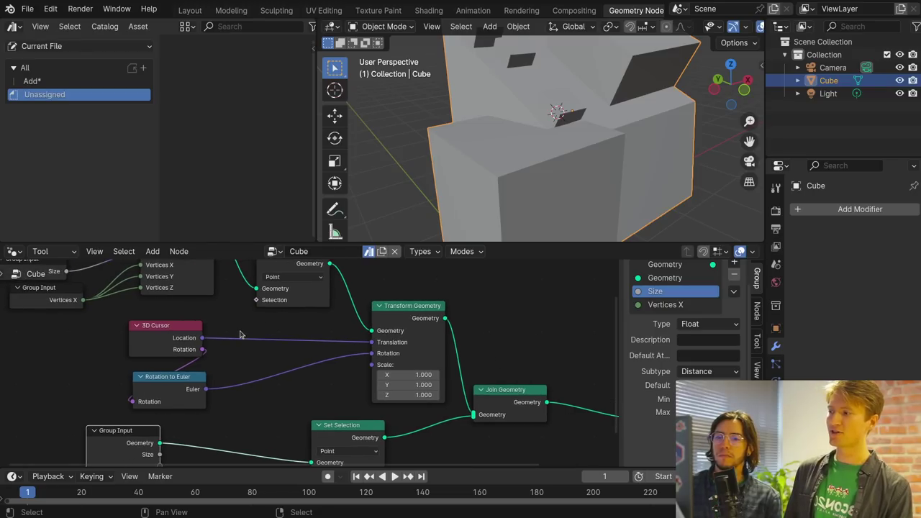
pyautogui.moveTo(166, 330); pyautogui.dragTo(133, 327)
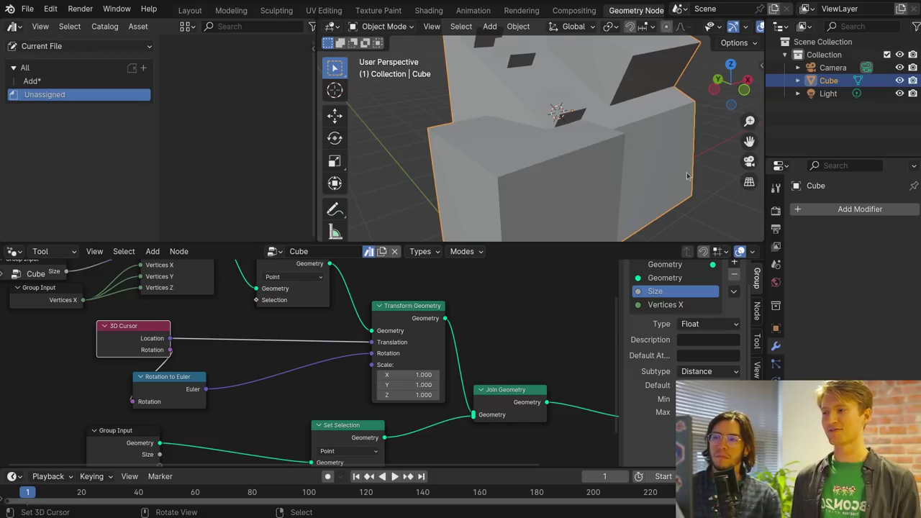
pyautogui.moveTo(149, 326); pyautogui.dragTo(156, 338, button='middle')
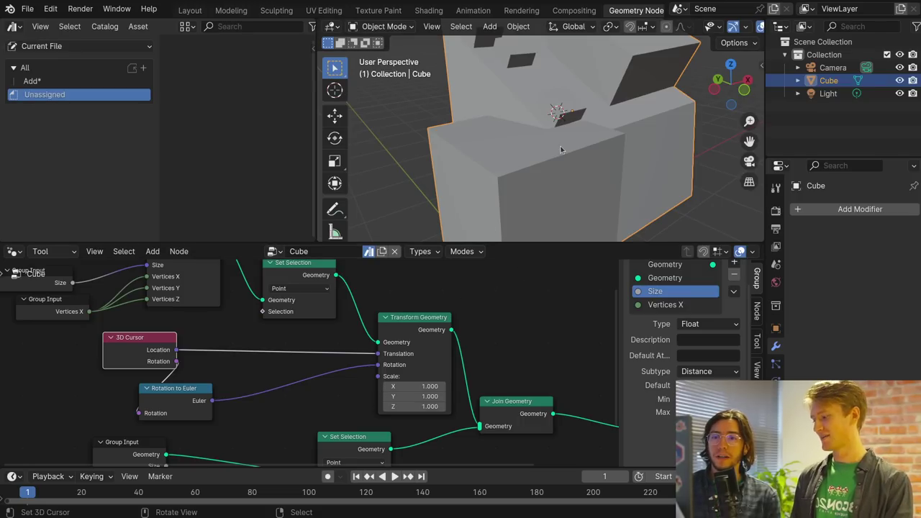
# Review the tool's node tree and shift the 3D Cursor node a little farther from Rotation to Euler
pyautogui.hotkey('ctrl', 'shift', 'o')
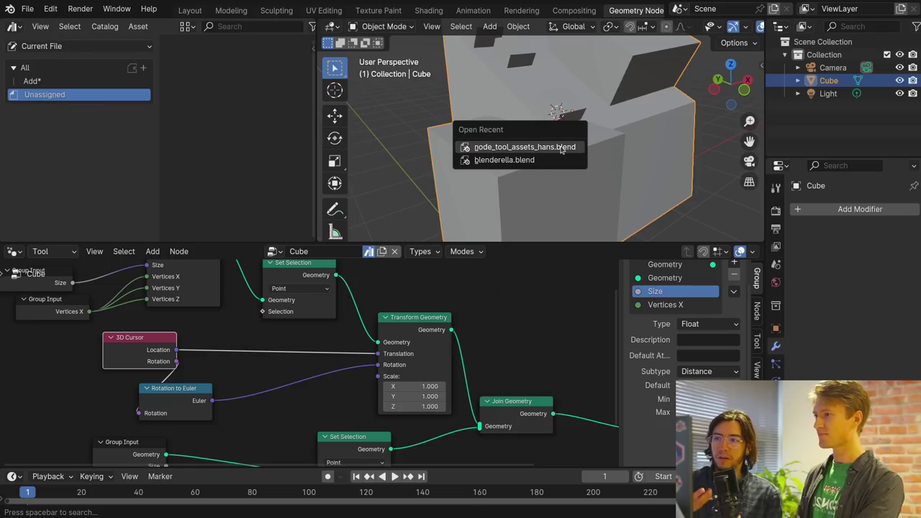
pyautogui.press('Escape')
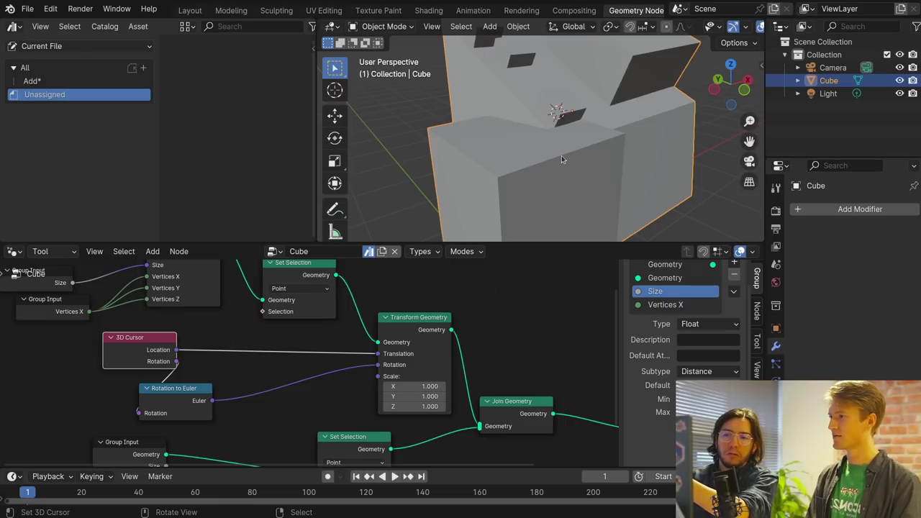
pyautogui.moveTo(446, 317); pyautogui.dragTo(532, 344, button='middle')
pyautogui.moveTo(284, 333); pyautogui.dragTo(420, 328, button='middle')
pyautogui.moveTo(511, 348); pyautogui.dragTo(295, 346, button='middle')
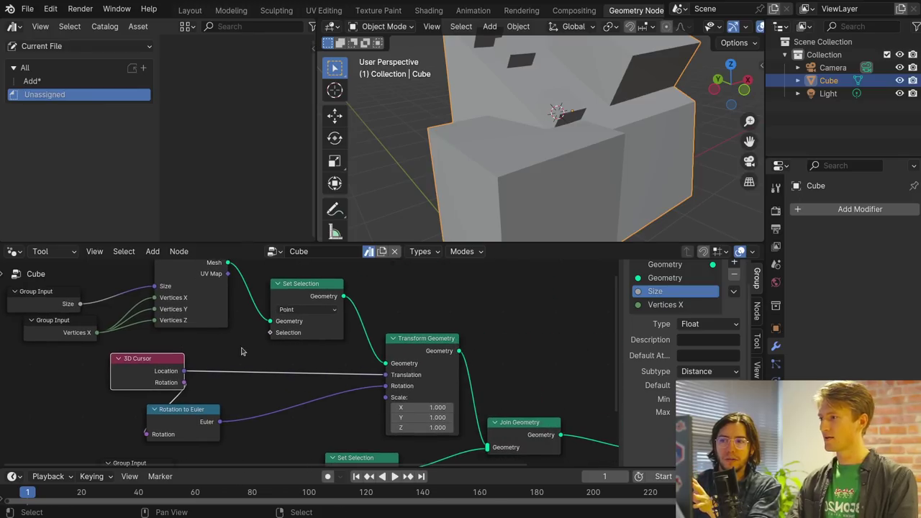
pyautogui.moveTo(125, 379); pyautogui.dragTo(98, 377)
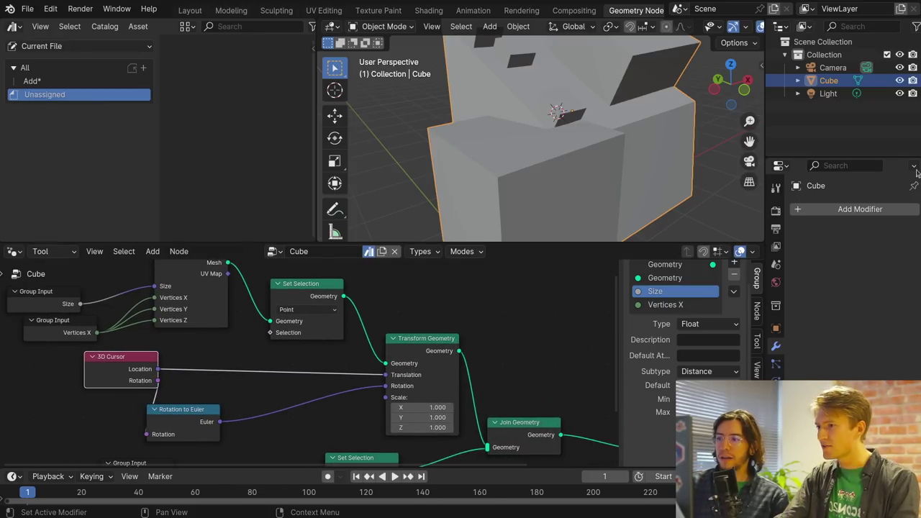
# Look through the modifier categories and add the Cube node group from the Add category as a modifier on the cube
pyautogui.scroll(-2, 649, 380)
pyautogui.scroll(1, 649, 379)
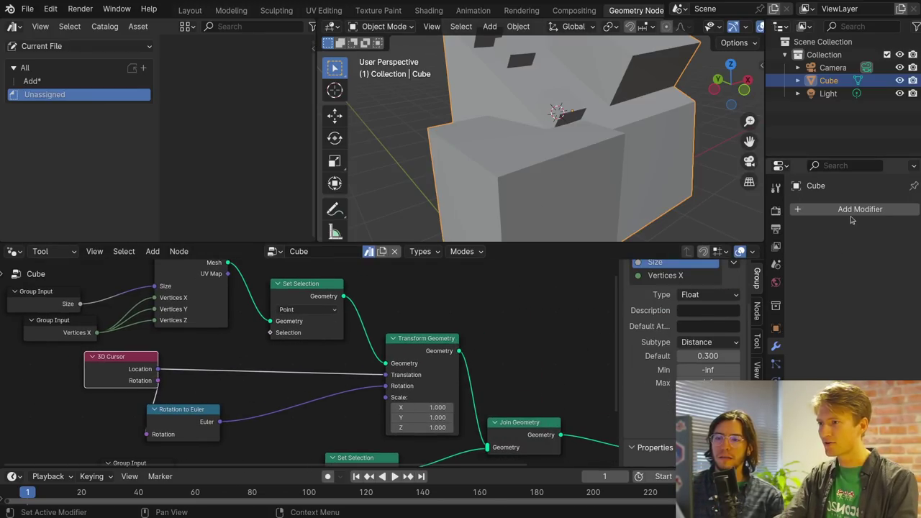
pyautogui.click(850, 211)
pyautogui.moveTo(797, 304)
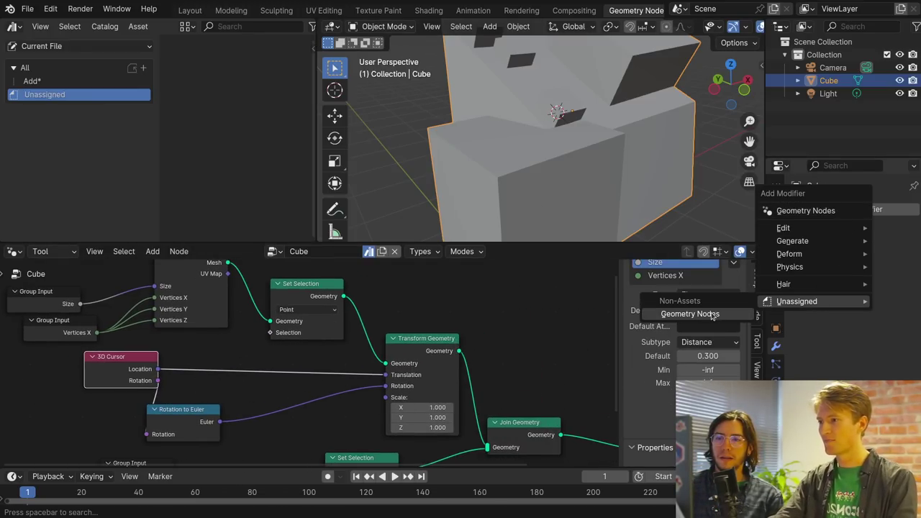
pyautogui.scroll(-1, 660, 415)
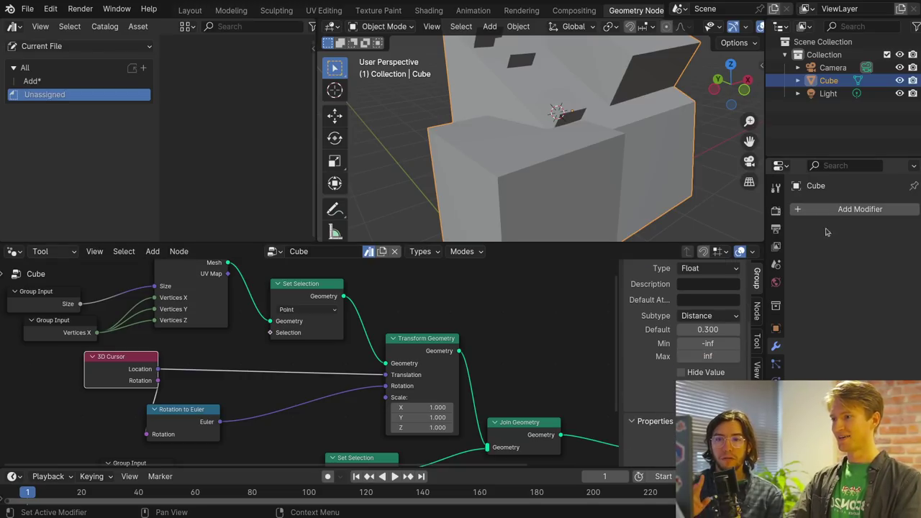
pyautogui.click(860, 209)
pyautogui.moveTo(813, 319)
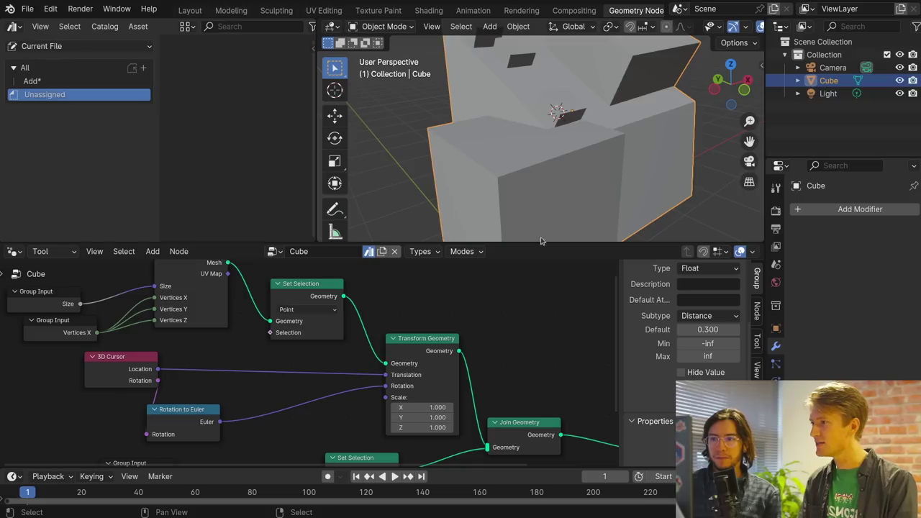
pyautogui.click(860, 210)
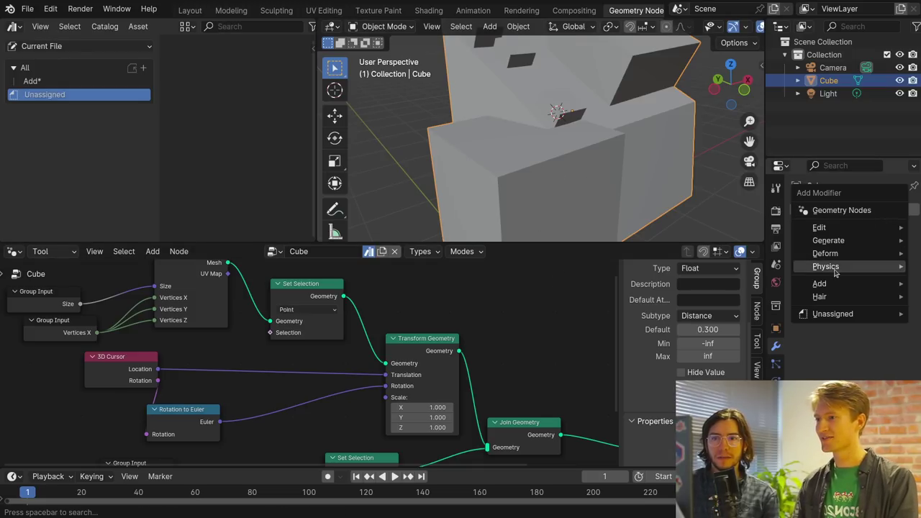
pyautogui.moveTo(832, 286)
pyautogui.click(734, 283)
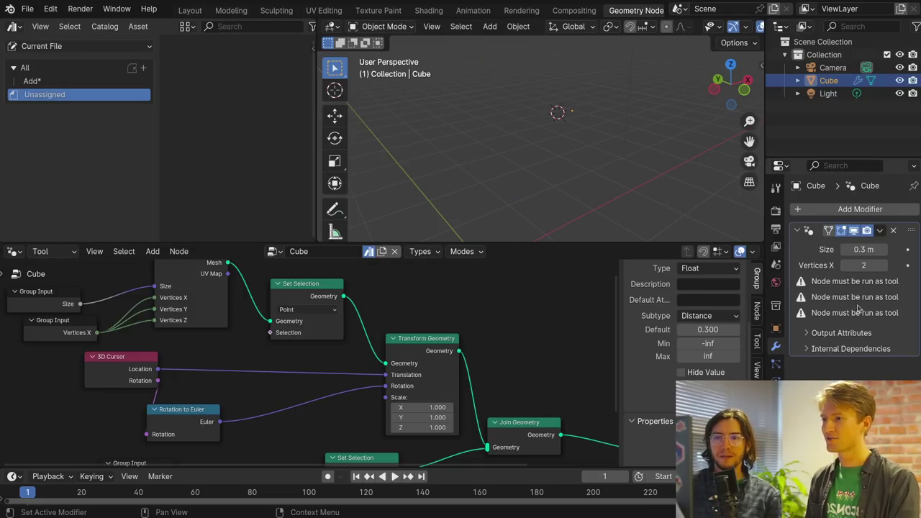
# Delete the 3D Cursor node and dissolve the Set Selection node between Group Input and Join Geometry
pyautogui.moveTo(174, 364); pyautogui.dragTo(390, 324, button='middle')
pyautogui.moveTo(309, 338)
pyautogui.mouseDown()
pyautogui.moveTo(370, 350)
pyautogui.moveTo(303, 349)
pyautogui.mouseUp()
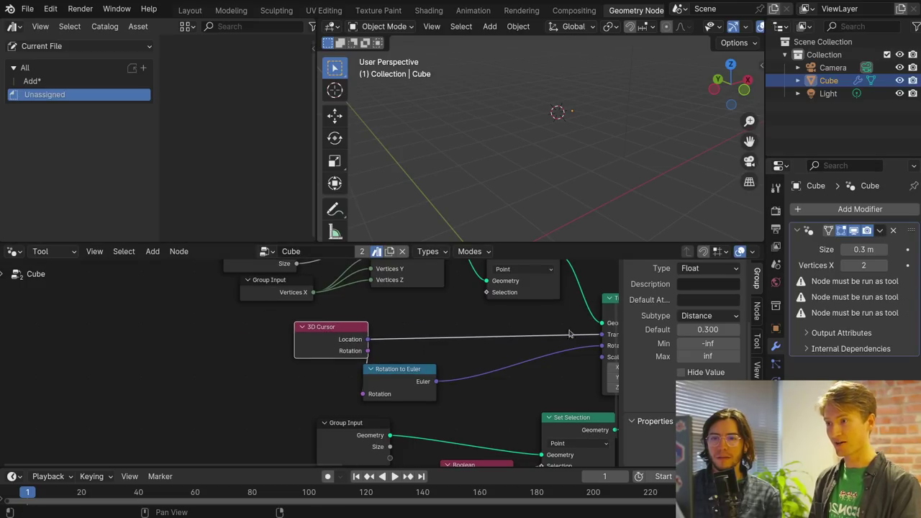
pyautogui.hotkey('ctrl', 'z')
pyautogui.press('x')
pyautogui.moveTo(346, 360); pyautogui.dragTo(187, 372, button='middle')
pyautogui.scroll(-3, 435, 336)
pyautogui.scroll(-1, 435, 336)
pyautogui.click(378, 418)
pyautogui.hotkey('ctrl', 'x')
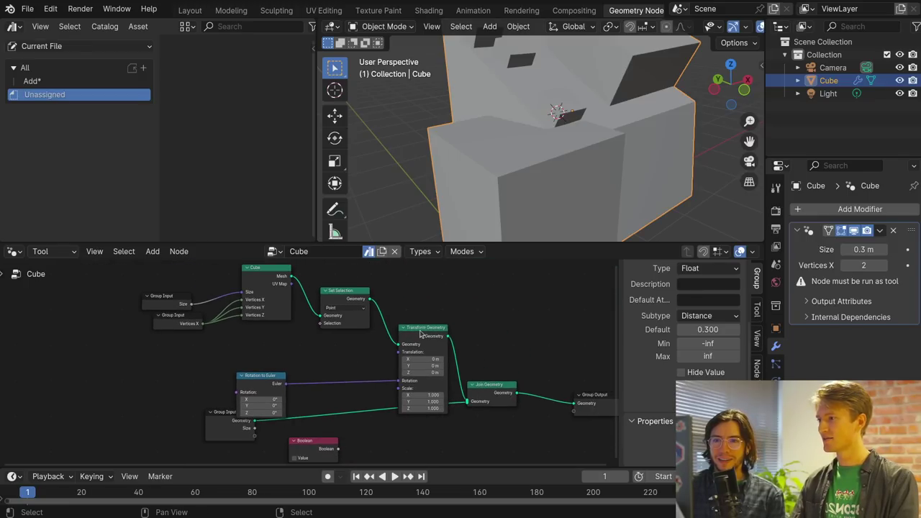
# Dissolve the Set Selection node between Cube and Transform Geometry, and move the overlapping Group Input node clear of Rotation to Euler
pyautogui.moveTo(420, 331); pyautogui.dragTo(422, 345, button='middle')
pyautogui.click(369, 320)
pyautogui.hotkey('ctrl', 'x')
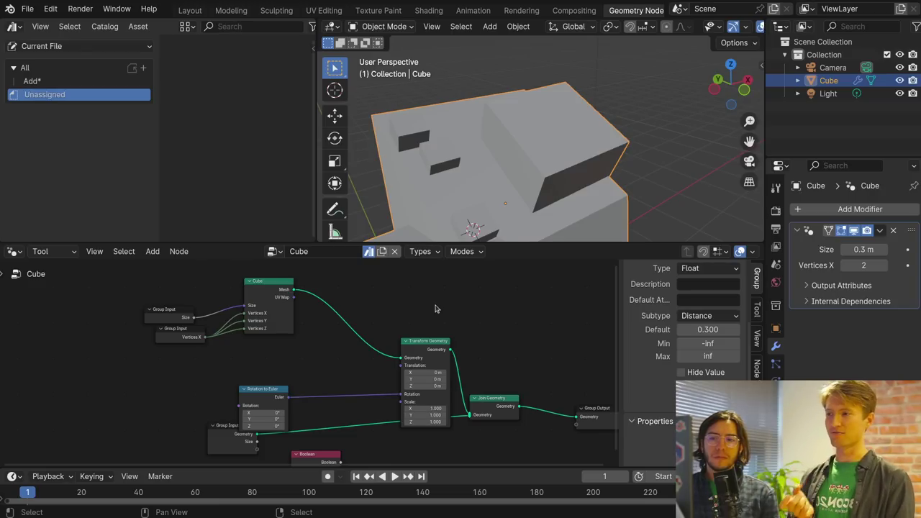
pyautogui.moveTo(452, 338); pyautogui.dragTo(488, 326, button='middle')
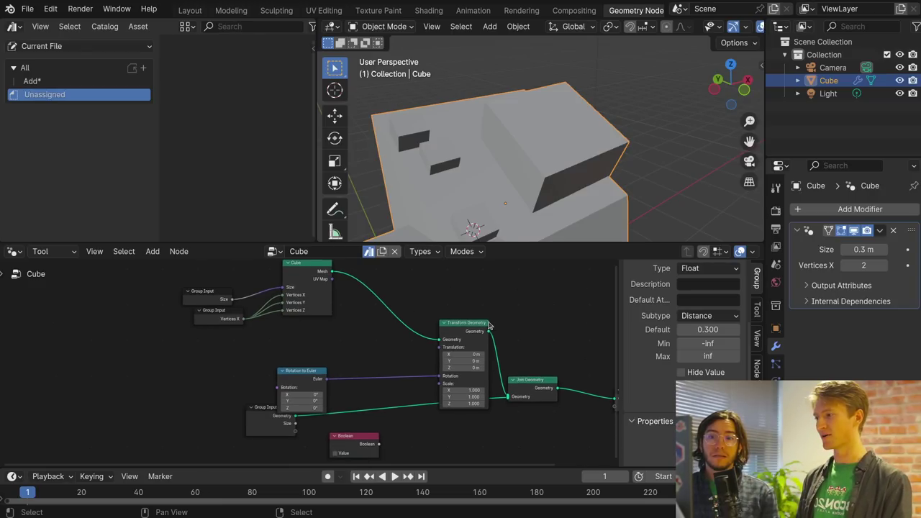
pyautogui.moveTo(265, 414); pyautogui.dragTo(191, 391)
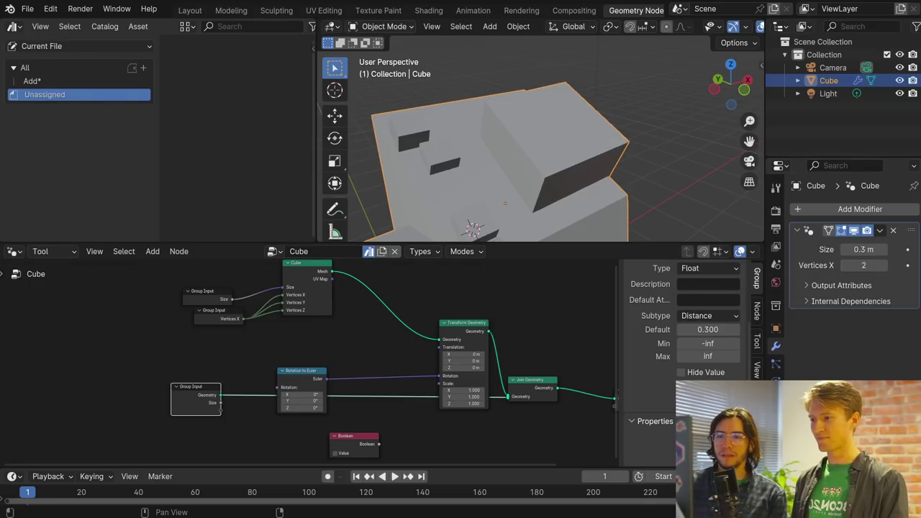
pyautogui.moveTo(581, 404); pyautogui.dragTo(572, 420, button='middle')
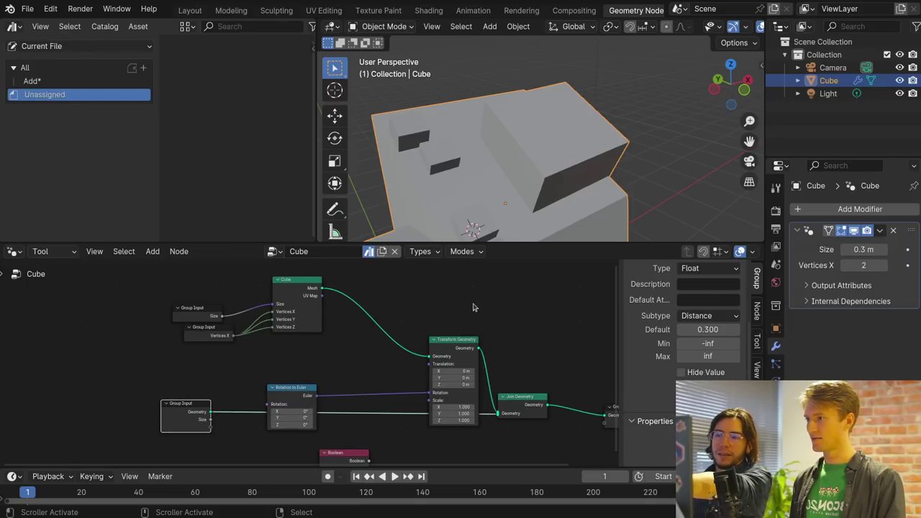
# Check the Cube tool's supported types and modes, and look for the tool among the Object Mode Add options
pyautogui.click(432, 252)
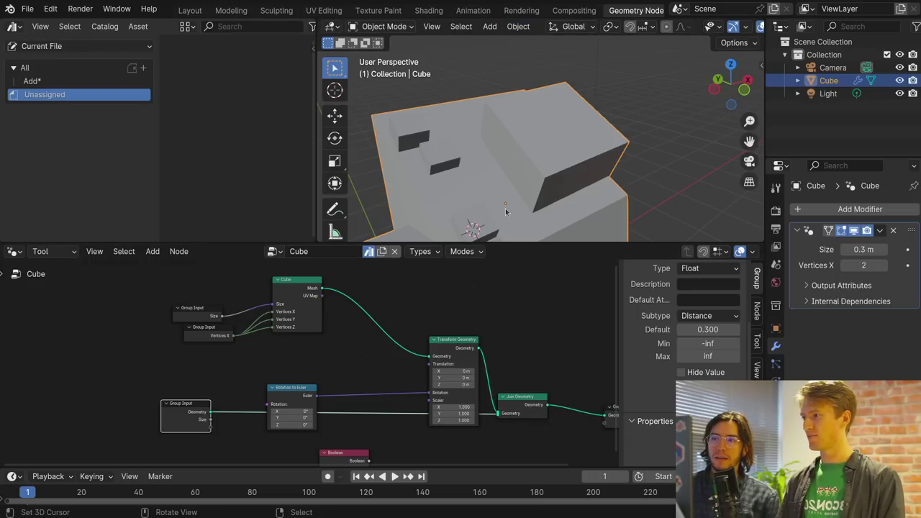
pyautogui.click(418, 252)
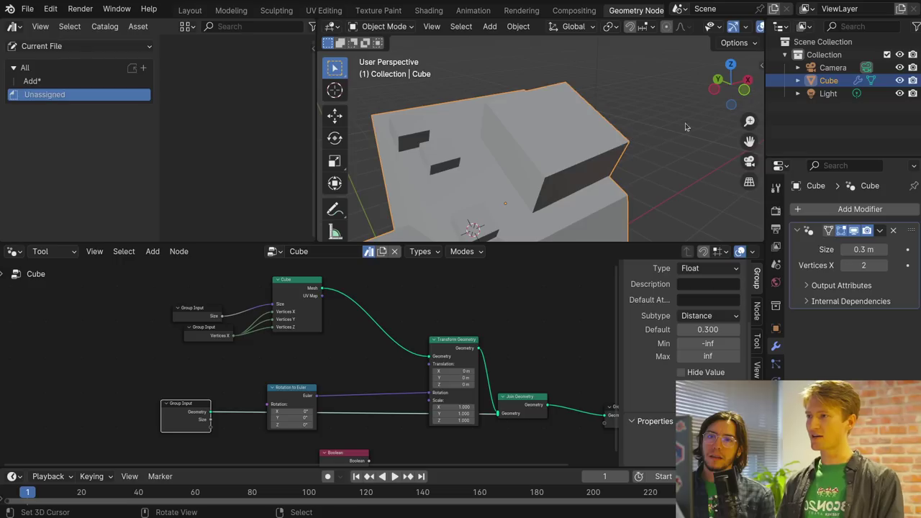
pyautogui.hotkey('shift', 'a')
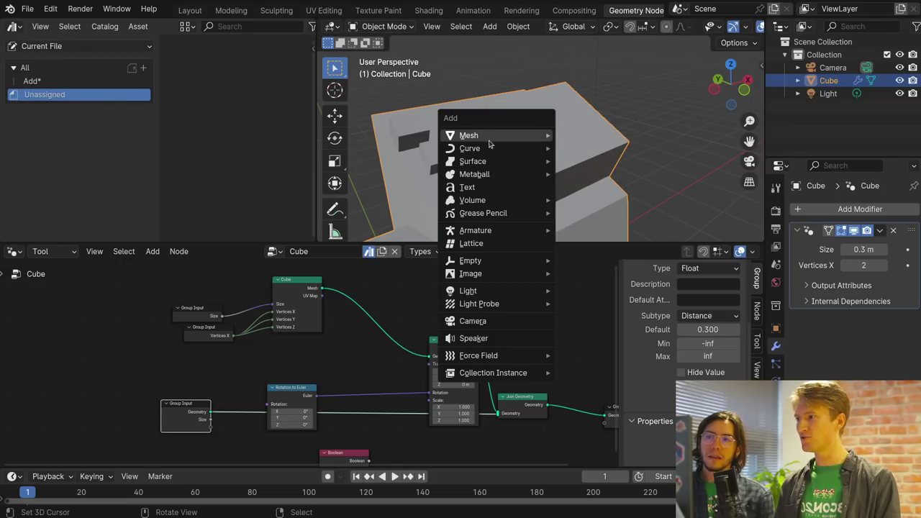
pyautogui.moveTo(504, 148)
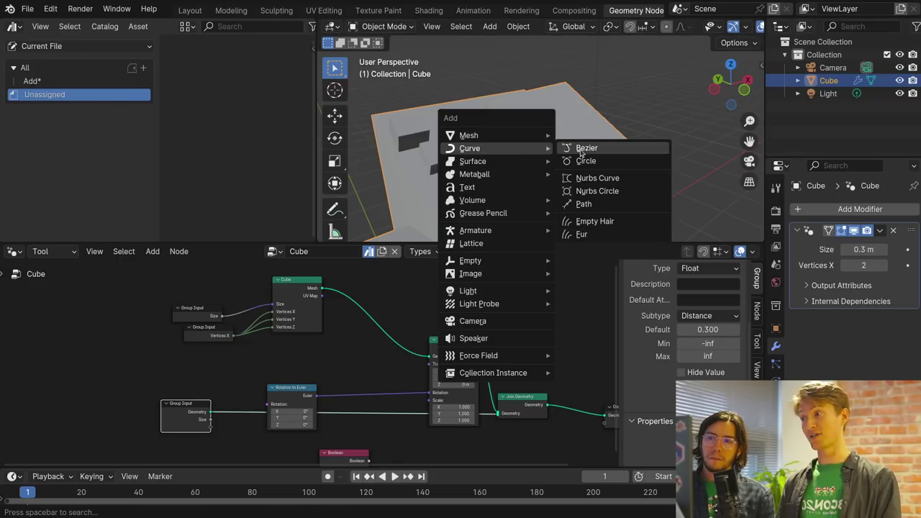
pyautogui.click(461, 251)
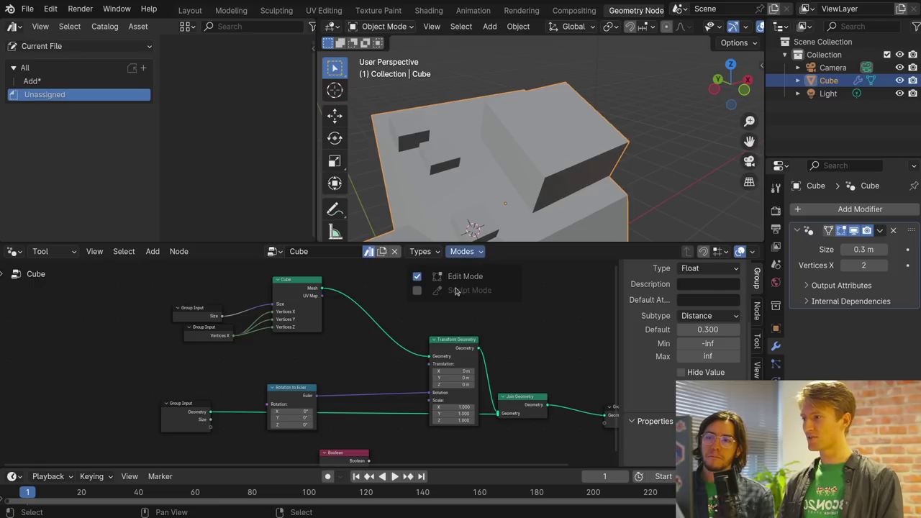
# Place the 3D cursor on top of the large box, switch to Edit Mode and check the Add options for the Cube tool
pyautogui.keyDown('shift'); pyautogui.rightClick(558, 140); pyautogui.keyUp('shift')
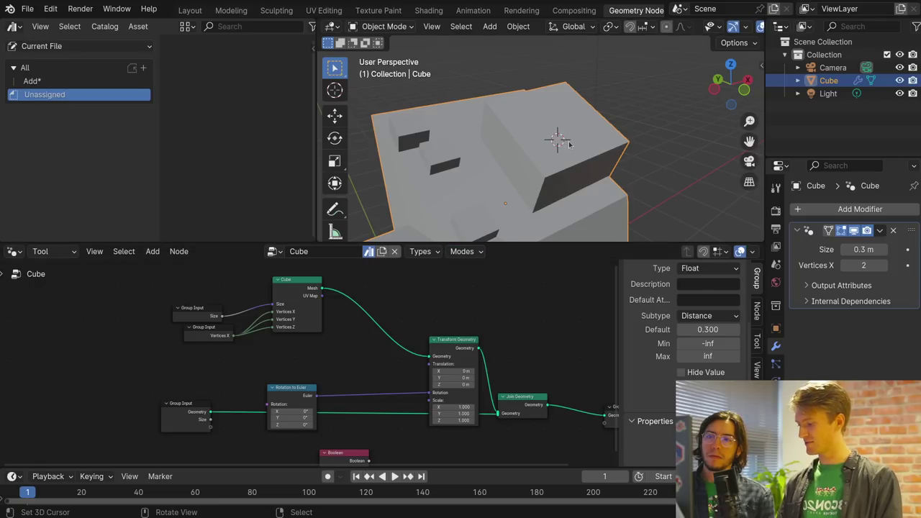
pyautogui.press('Tab')
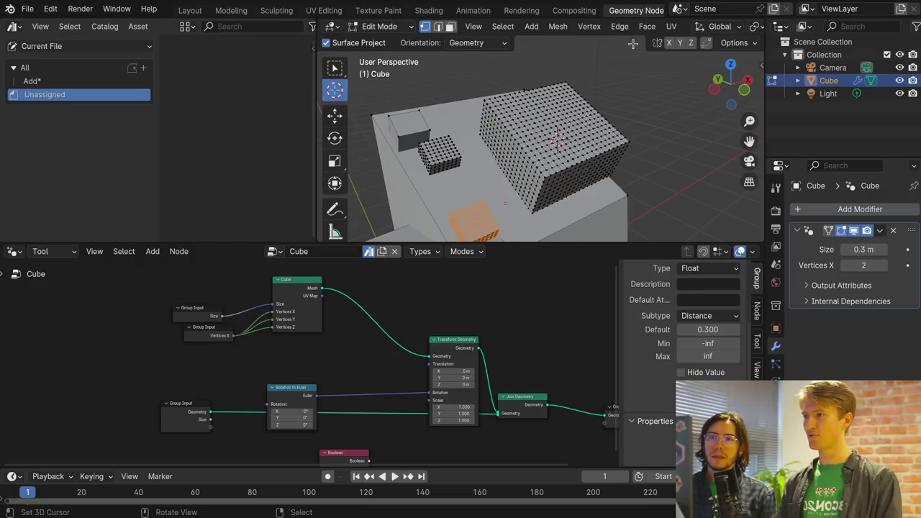
pyautogui.click(532, 27)
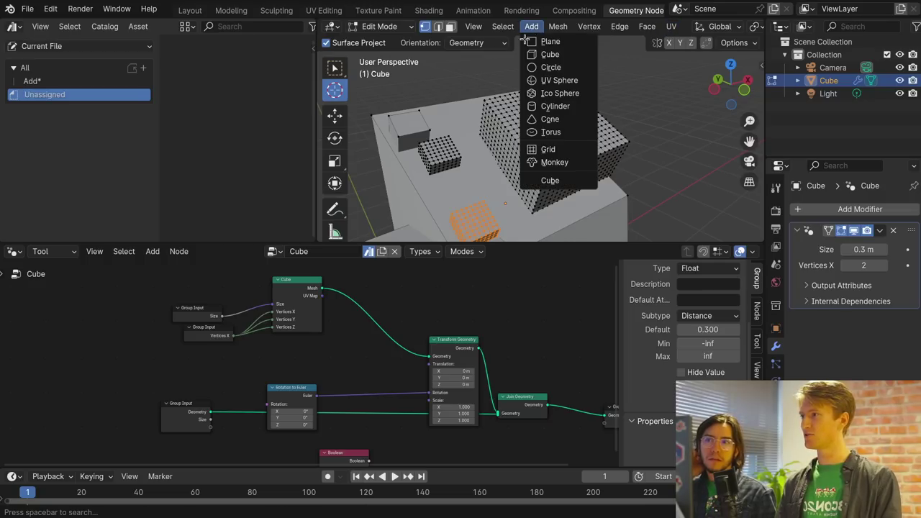
pyautogui.press('Escape')
# Switch the object to Sculpt Mode and run the Cube tool from the Add options at the 3D cursor
pyautogui.hotkey('ctrl', 'Tab')
pyautogui.click(528, 165)
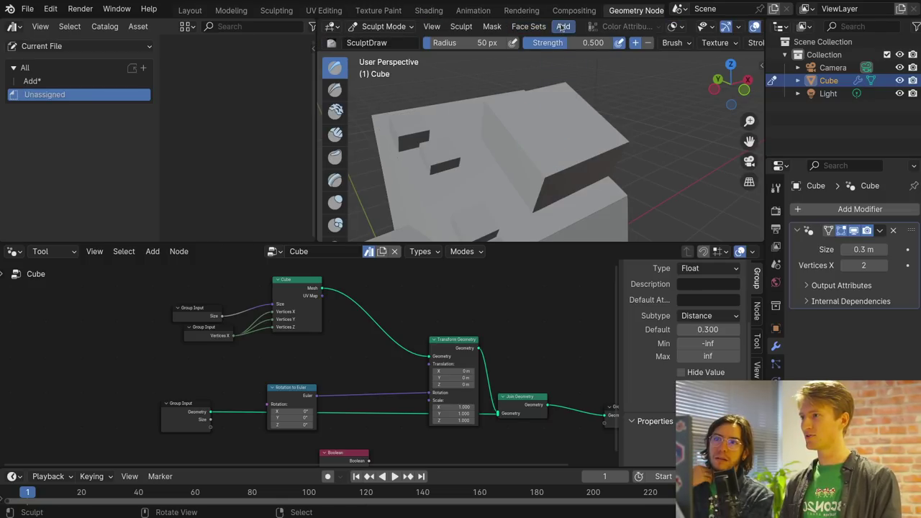
pyautogui.click(563, 27)
pyautogui.click(568, 42)
pyautogui.moveTo(543, 140)
pyautogui.mouseDown(button='middle')
pyautogui.moveTo(552, 147)
pyautogui.moveTo(611, 124)
pyautogui.moveTo(589, 147)
pyautogui.mouseUp(button='middle')
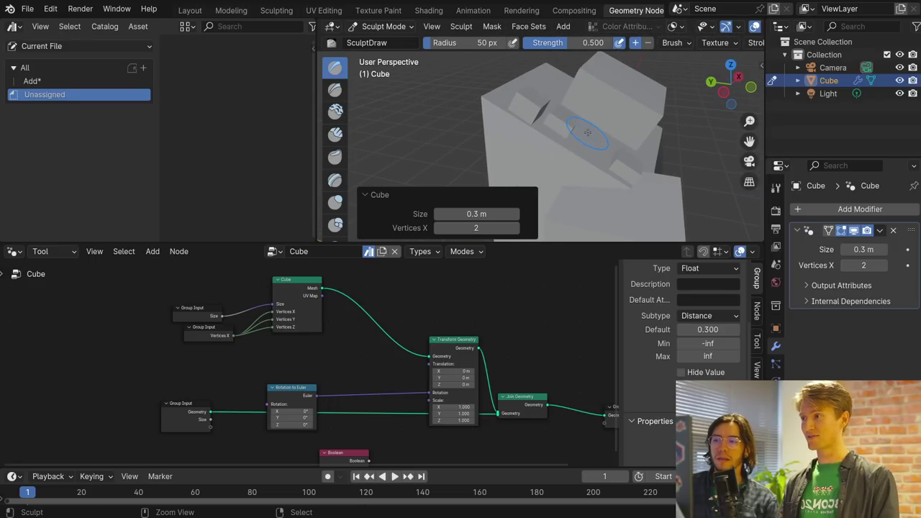
pyautogui.hotkey('ctrl', 'Tab')
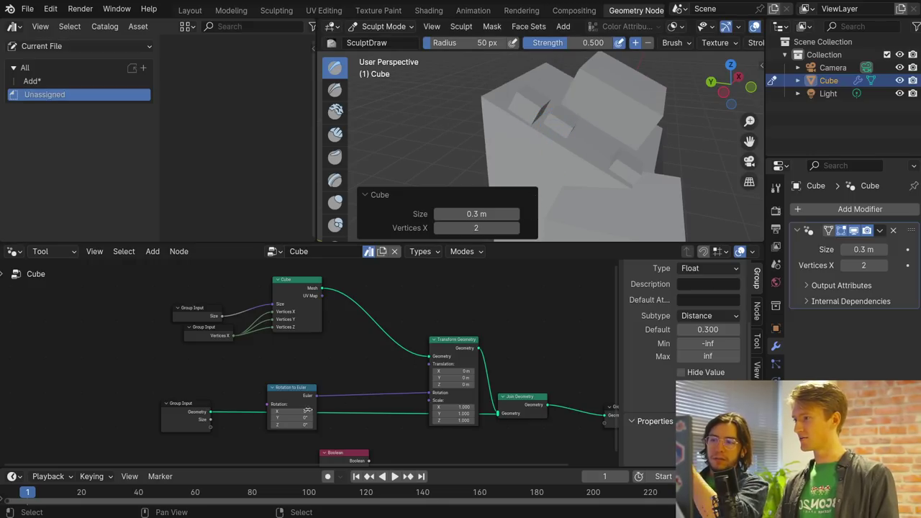
pyautogui.click(254, 372)
pyautogui.moveTo(588, 282); pyautogui.dragTo(194, 417)
pyautogui.click(547, 275)
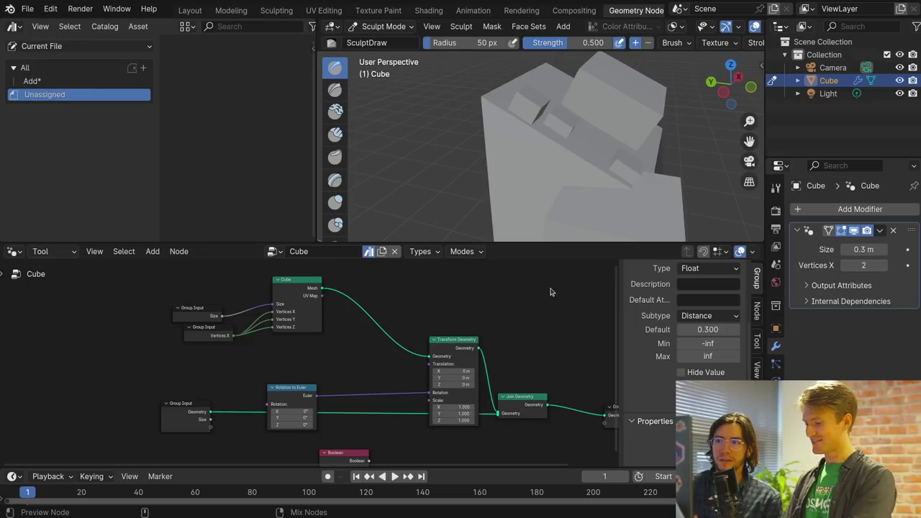
# Open the recent node tool assets file without saving the changes to untitled.blend
pyautogui.hotkey('ctrl', 'shift', 'o')
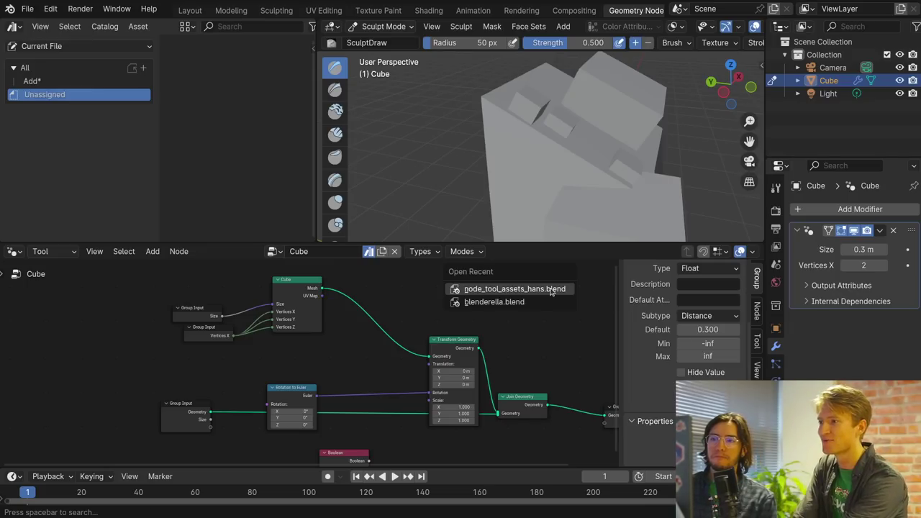
pyautogui.click(551, 289)
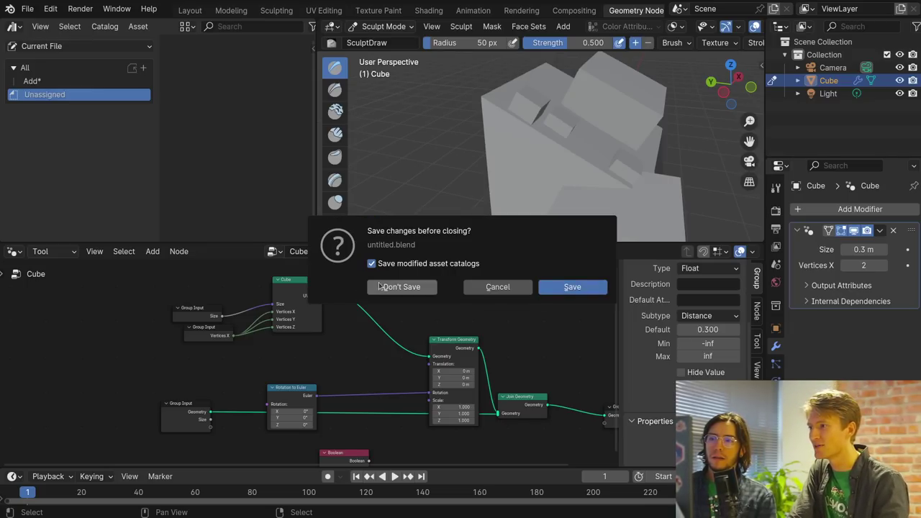
pyautogui.click(401, 286)
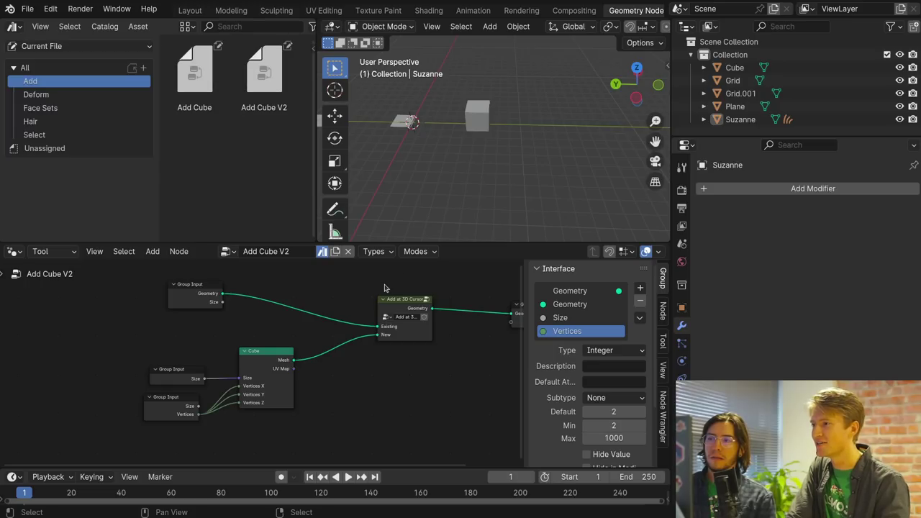
# Select the Grid.001 plane, inspect its mesh in Edit Mode, and switch it to Sculpt Mode
pyautogui.keyDown('shift'); pyautogui.moveTo(482, 140); pyautogui.dragTo(601, 183, button='middle'); pyautogui.keyUp('shift')
pyautogui.keyDown('shift'); pyautogui.moveTo(476, 183); pyautogui.dragTo(539, 186, button='middle'); pyautogui.keyUp('shift')
pyautogui.scroll(5, 510, 178)
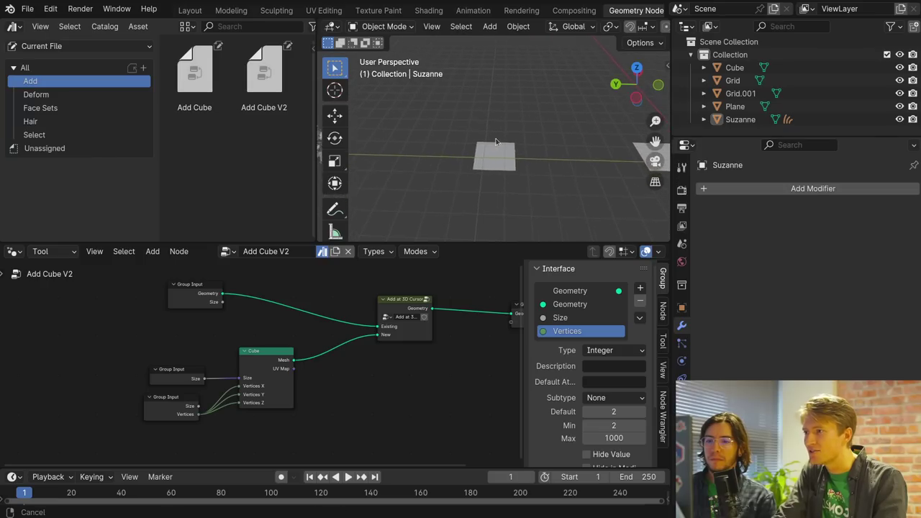
pyautogui.click(509, 168)
pyautogui.scroll(1, 509, 169)
pyautogui.press('Tab')
pyautogui.scroll(5, 514, 189)
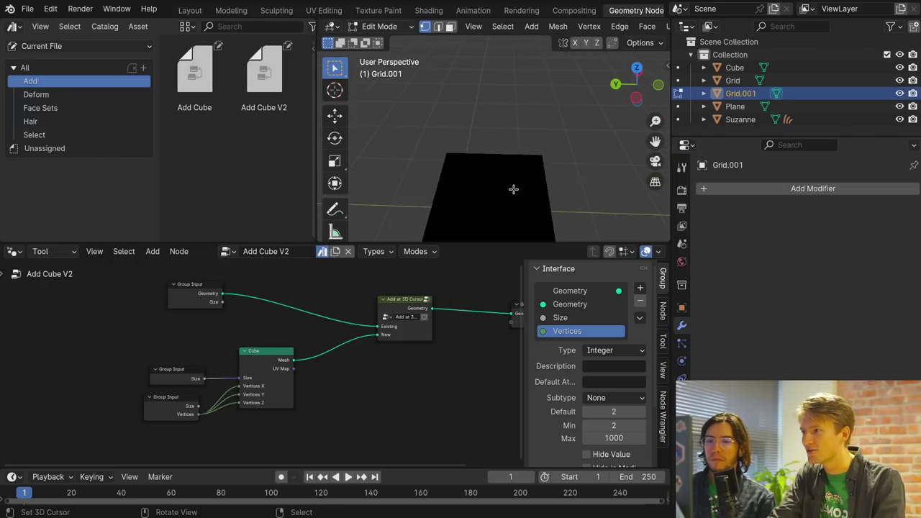
pyautogui.moveTo(521, 149)
pyautogui.keyDown('shift'); pyautogui.mouseDown(button='middle')
pyautogui.moveTo(526, 63)
pyautogui.moveTo(507, 108)
pyautogui.moveTo(514, 85)
pyautogui.moveTo(512, 130)
pyautogui.mouseUp(button='middle'); pyautogui.keyUp('shift')
pyautogui.hotkey('ctrl', 'Tab')
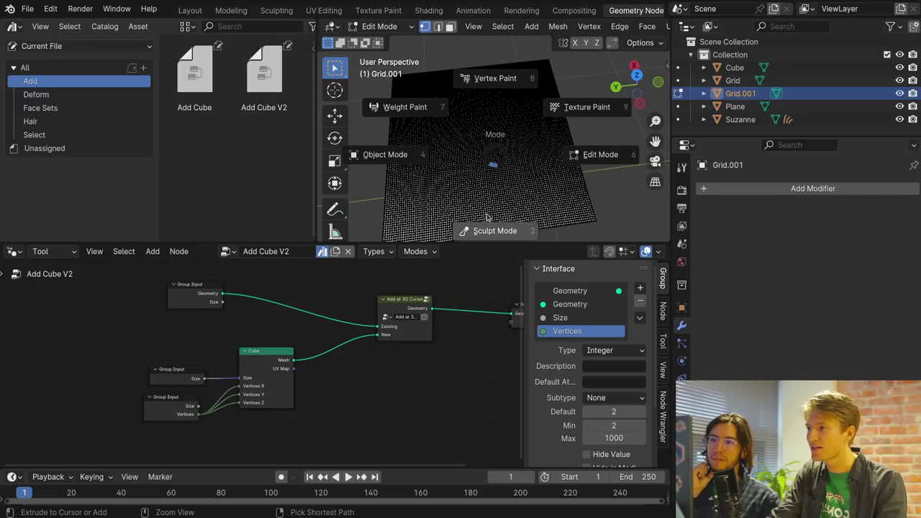
pyautogui.click(512, 203)
# Look through the Face Sets tools and load the Create Voronoi Face Sets node group in the node editor
pyautogui.click(529, 26)
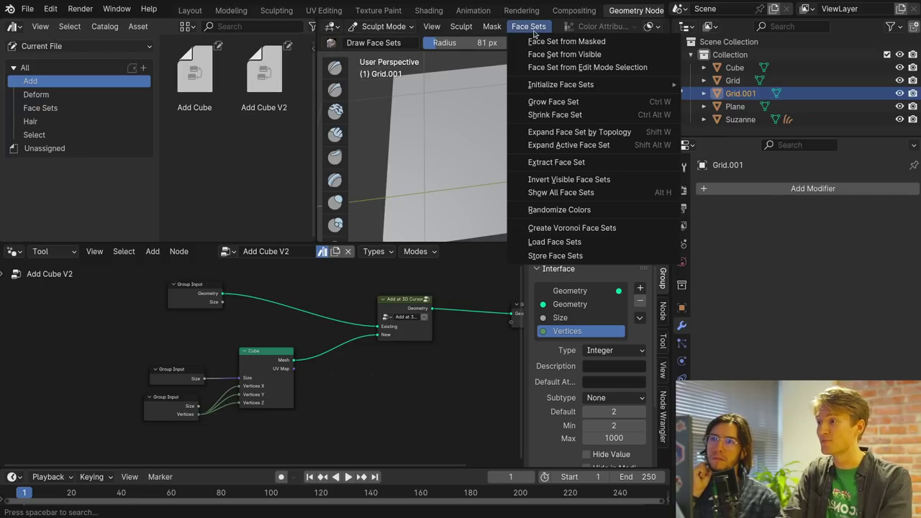
pyautogui.scroll(2, 465, 134)
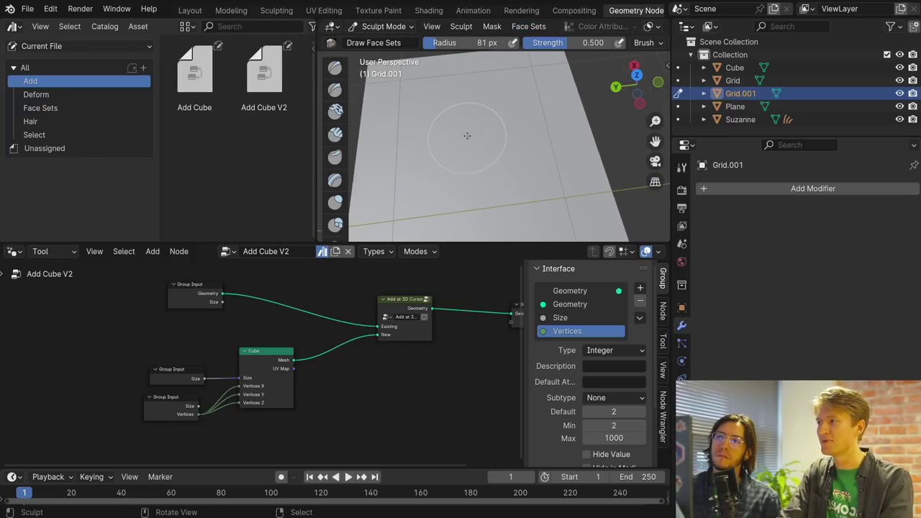
pyautogui.click(538, 27)
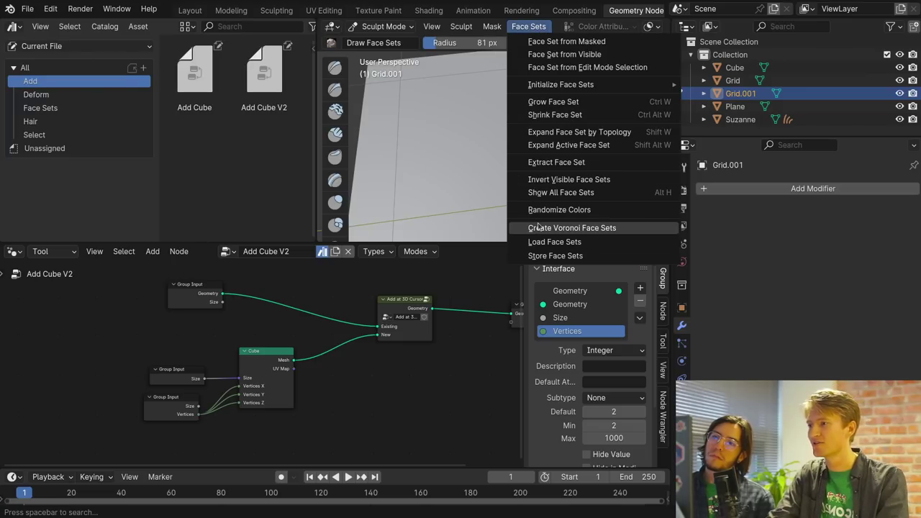
pyautogui.click(227, 252)
pyautogui.write('create')
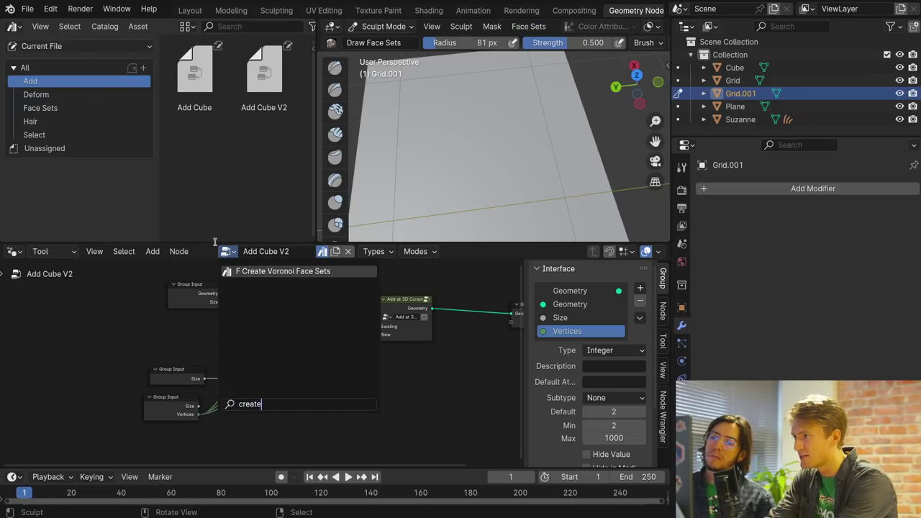
pyautogui.press('Return')
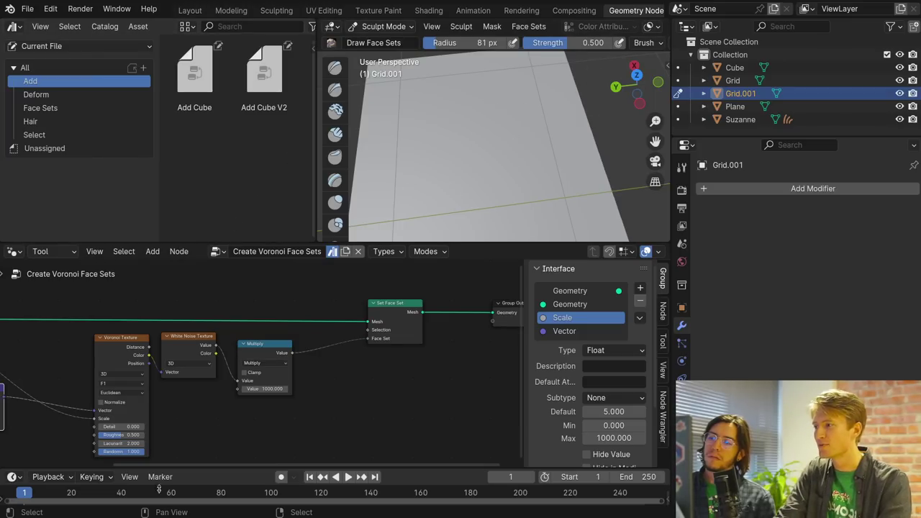
pyautogui.moveTo(200, 370); pyautogui.dragTo(364, 382, button='middle')
# Run Create Voronoi Face Sets on the grid with Scale 0.941 and the second Vector component at 1.500
pyautogui.click(513, 32)
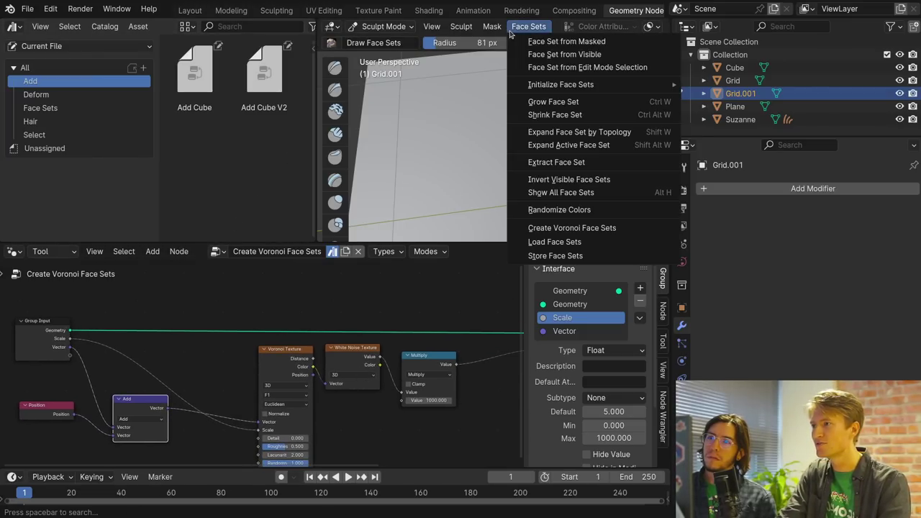
pyautogui.click(559, 229)
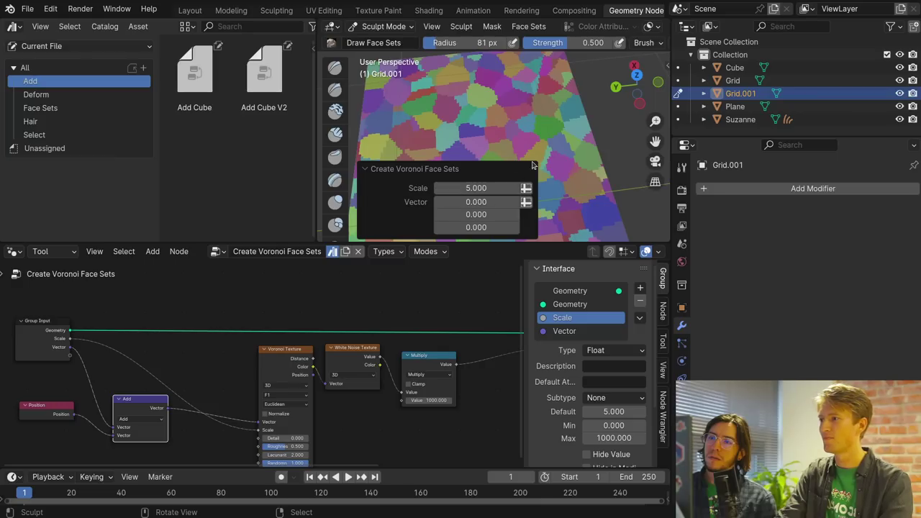
pyautogui.keyDown('shift'); pyautogui.moveTo(537, 141); pyautogui.dragTo(611, 88, button='middle'); pyautogui.keyUp('shift')
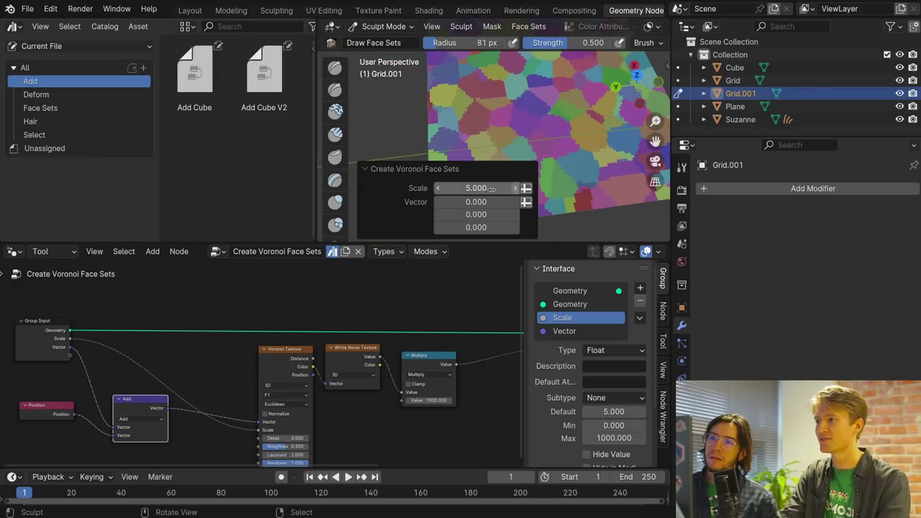
pyautogui.moveTo(485, 188); pyautogui.dragTo(425, 188)
pyautogui.moveTo(476, 215); pyautogui.dragTo(551, 165)
pyautogui.moveTo(551, 164)
pyautogui.mouseDown(button='middle')
pyautogui.moveTo(469, 168)
pyautogui.moveTo(464, 155)
pyautogui.mouseUp(button='middle')
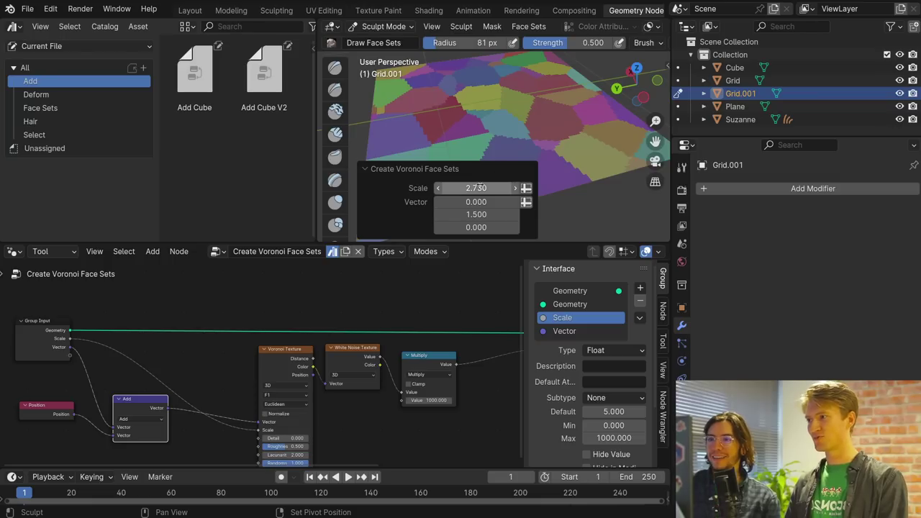
pyautogui.moveTo(480, 188); pyautogui.dragTo(453, 188)
# Review the Voronoi tool's nodes from Group Input to Set Face Set, shifting the Add and Voronoi Texture nodes slightly
pyautogui.moveTo(209, 341); pyautogui.dragTo(335, 344, button='middle')
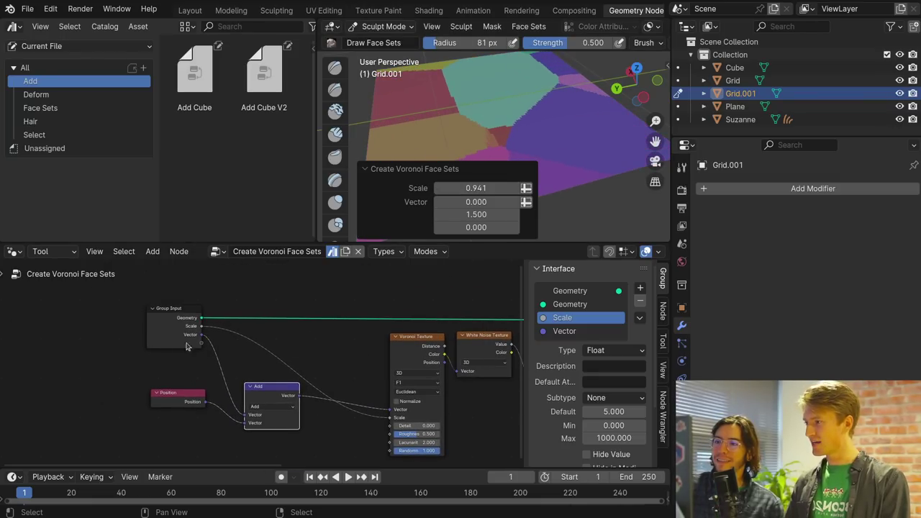
pyautogui.moveTo(282, 389); pyautogui.dragTo(313, 371)
pyautogui.moveTo(402, 373); pyautogui.dragTo(134, 358, button='middle')
pyautogui.scroll(5, 328, 354)
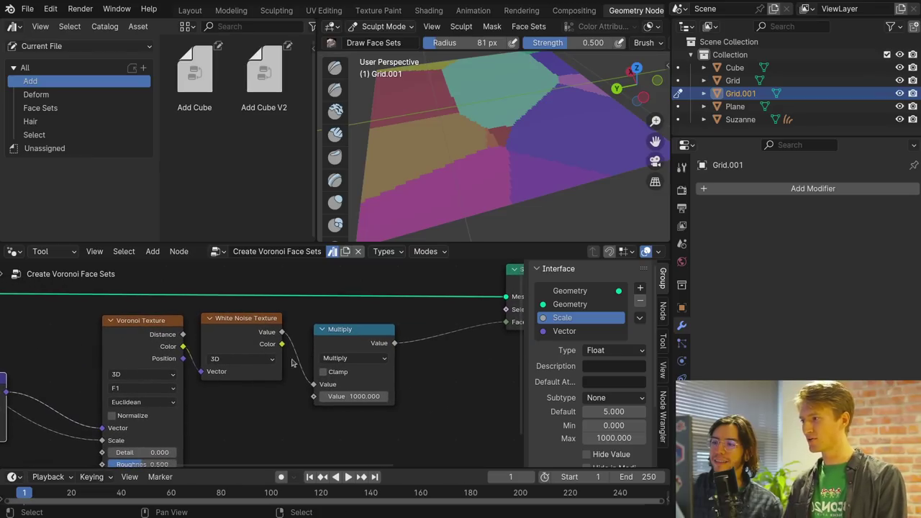
pyautogui.moveTo(381, 332); pyautogui.dragTo(364, 338, button='middle')
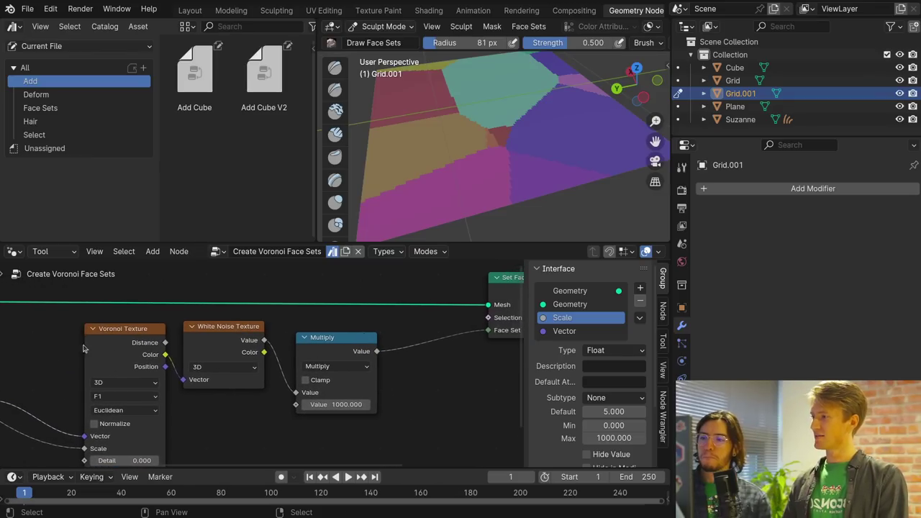
pyautogui.moveTo(94, 346); pyautogui.dragTo(80, 351)
pyautogui.moveTo(432, 344); pyautogui.dragTo(211, 382, button='middle')
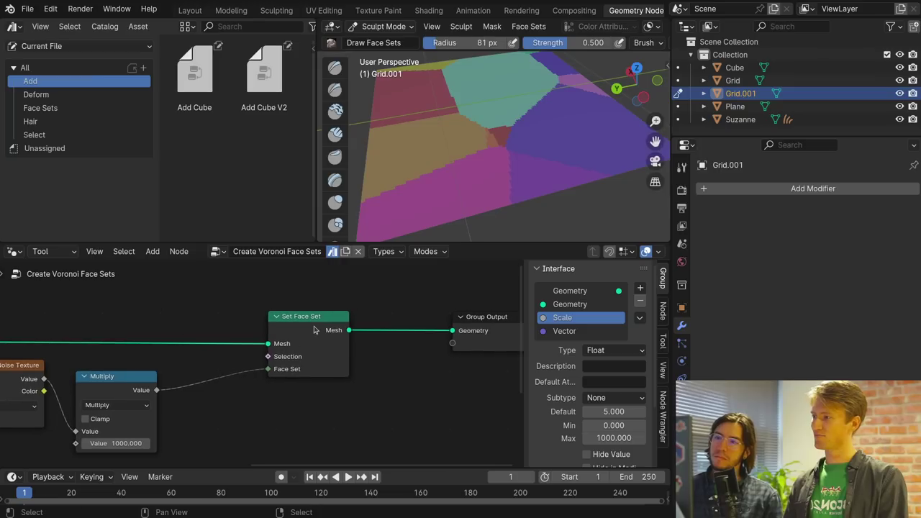
# Select the Set Face Set node and look through the available Sculpt and Face Sets commands
pyautogui.click(313, 330)
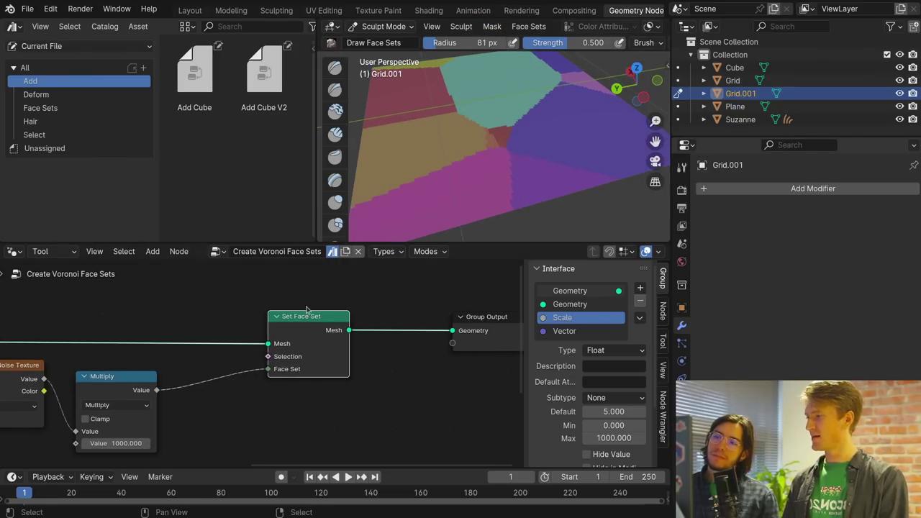
pyautogui.click(474, 28)
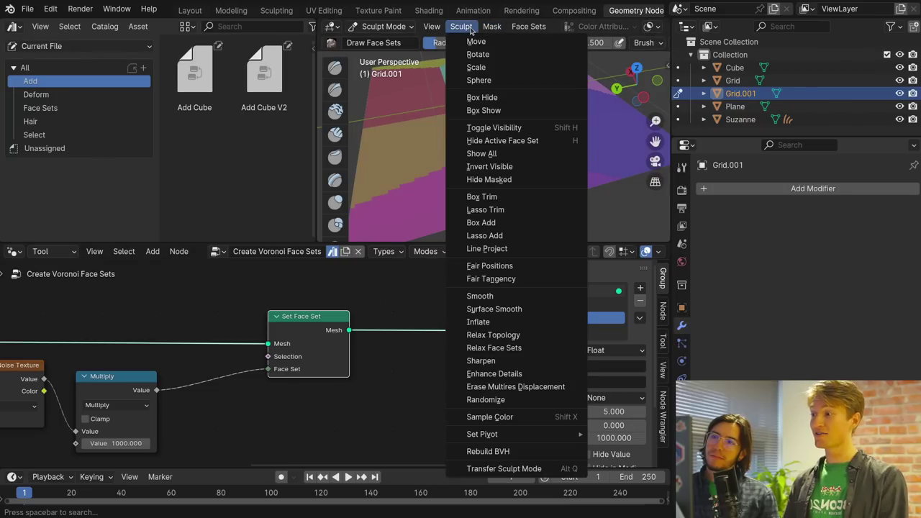
pyautogui.moveTo(529, 28)
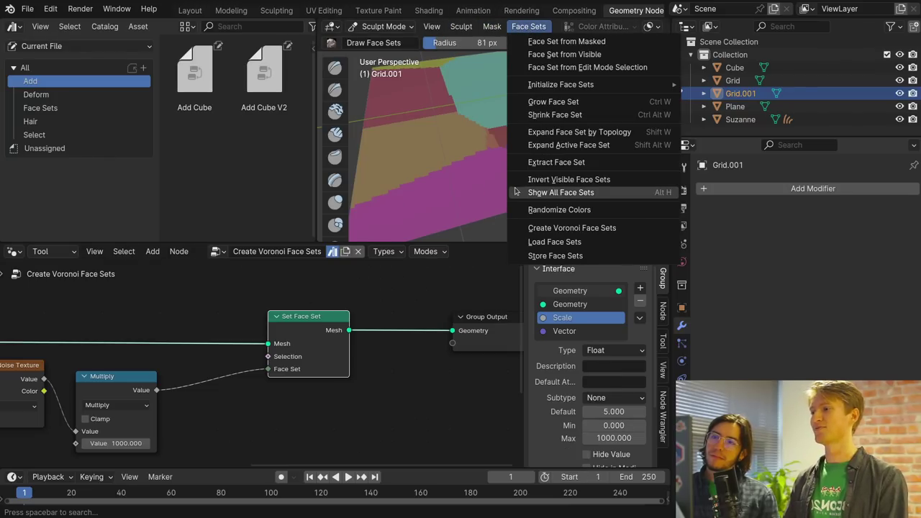
pyautogui.click(556, 192)
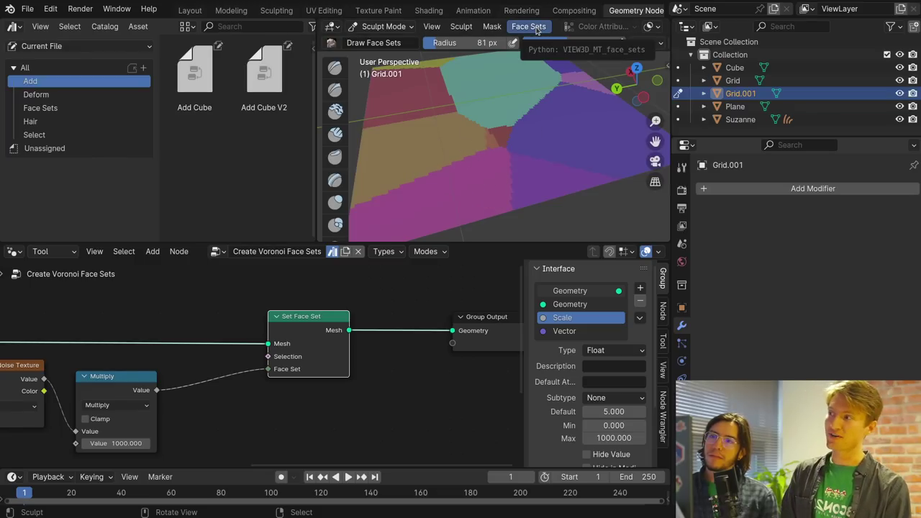
# Place the Attributes list first in Grid.001's mesh data properties, collapse the other sections and remove the face_set attribute
pyautogui.click(682, 396)
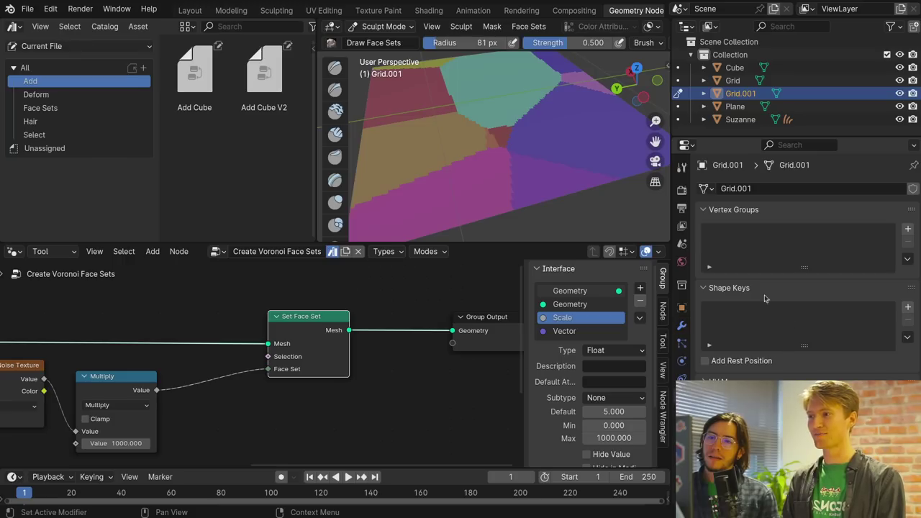
pyautogui.moveTo(708, 210); pyautogui.dragTo(711, 229)
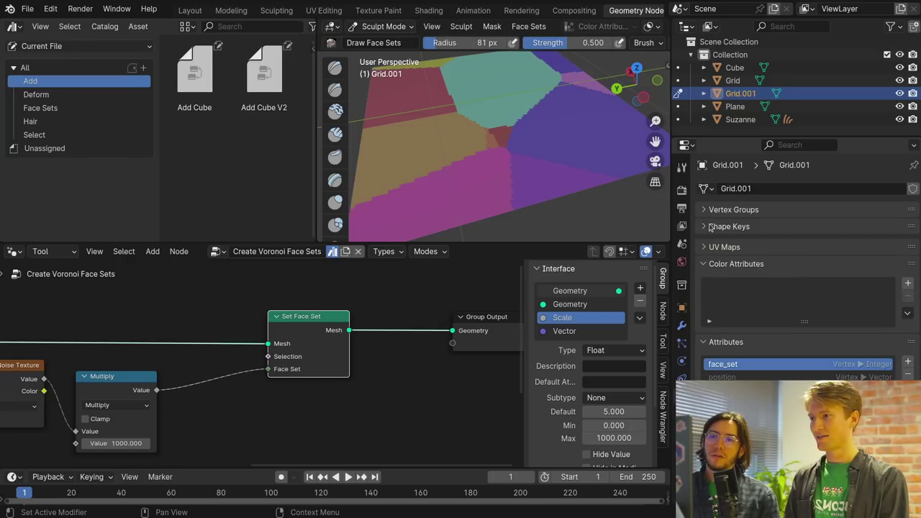
pyautogui.click(709, 261)
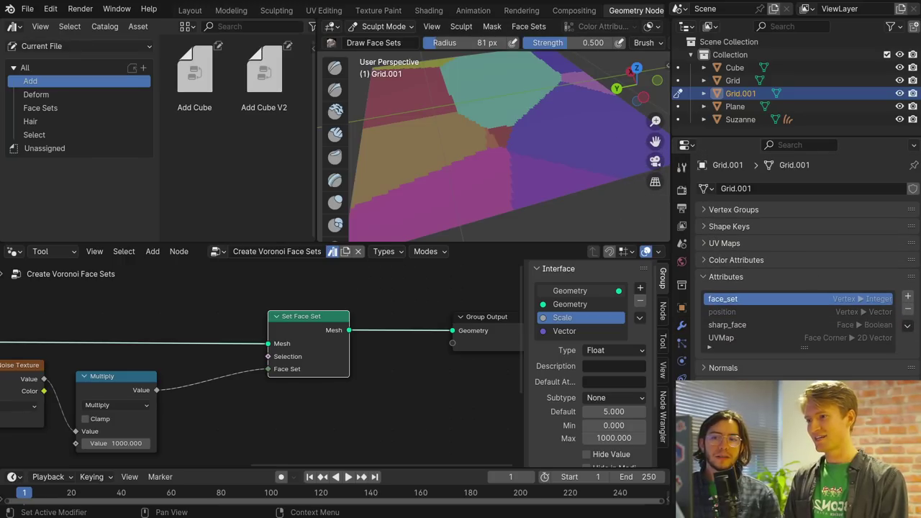
pyautogui.moveTo(911, 276); pyautogui.dragTo(905, 228)
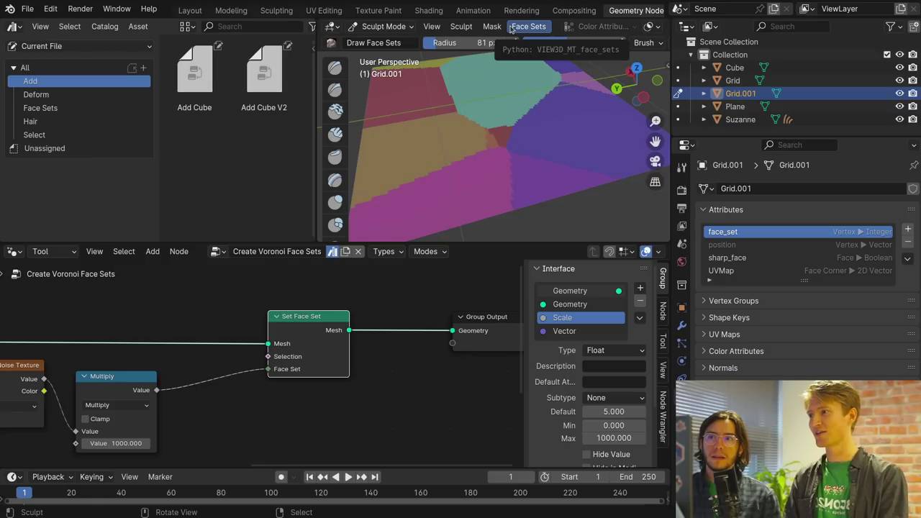
pyautogui.click(909, 243)
# Load the Store Face Sets node group in the node editor and shift its nodes for readability
pyautogui.click(529, 26)
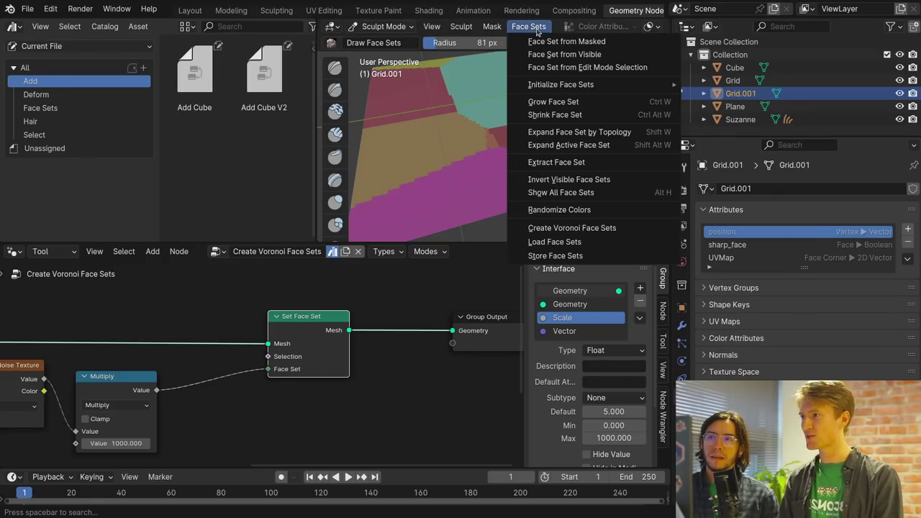
pyautogui.click(218, 251)
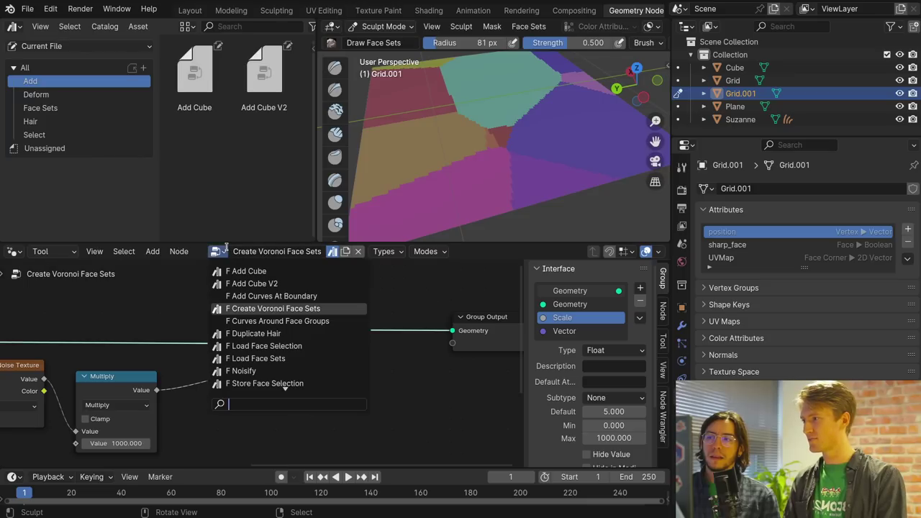
pyautogui.write('st')
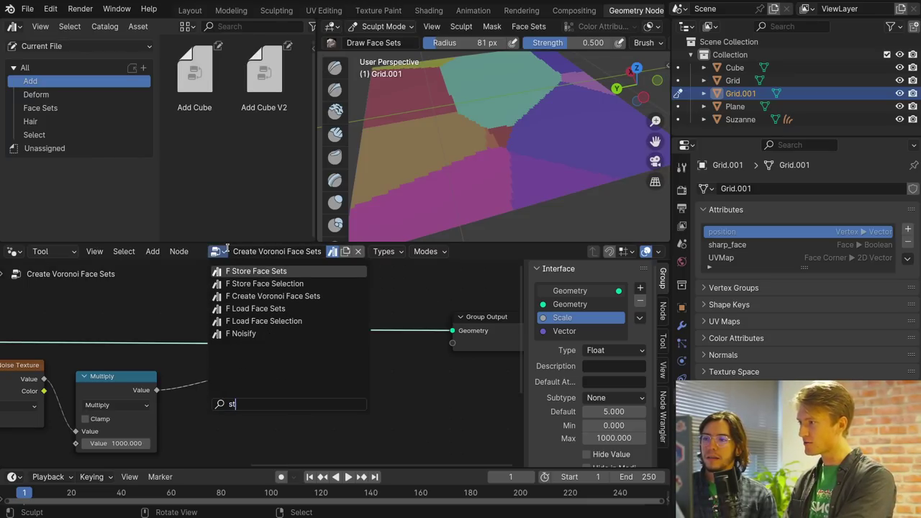
pyautogui.press('Return')
pyautogui.moveTo(206, 343); pyautogui.dragTo(254, 345, button='middle')
pyautogui.moveTo(153, 398); pyautogui.dragTo(231, 388)
pyautogui.moveTo(348, 310); pyautogui.dragTo(373, 303)
# Run Store Face Sets on the grid with the name face_set and select that attribute in the Attributes list
pyautogui.click(531, 27)
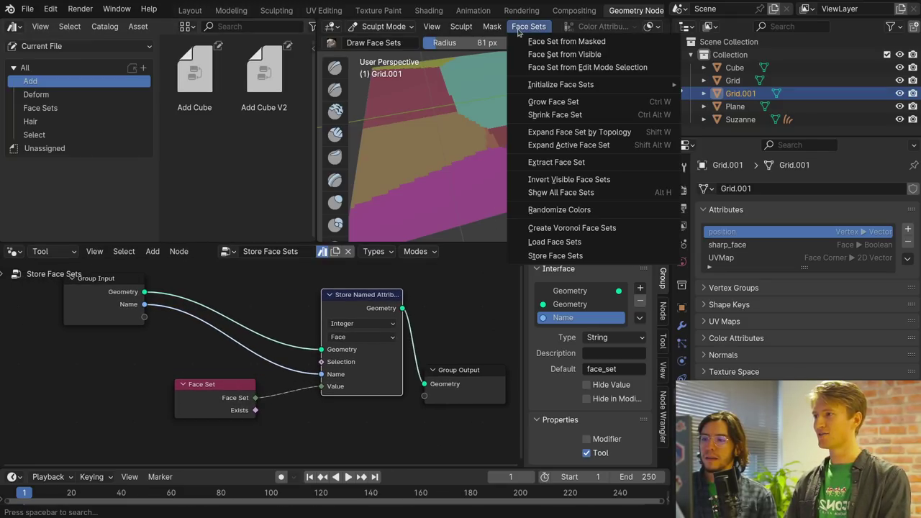
pyautogui.click(574, 257)
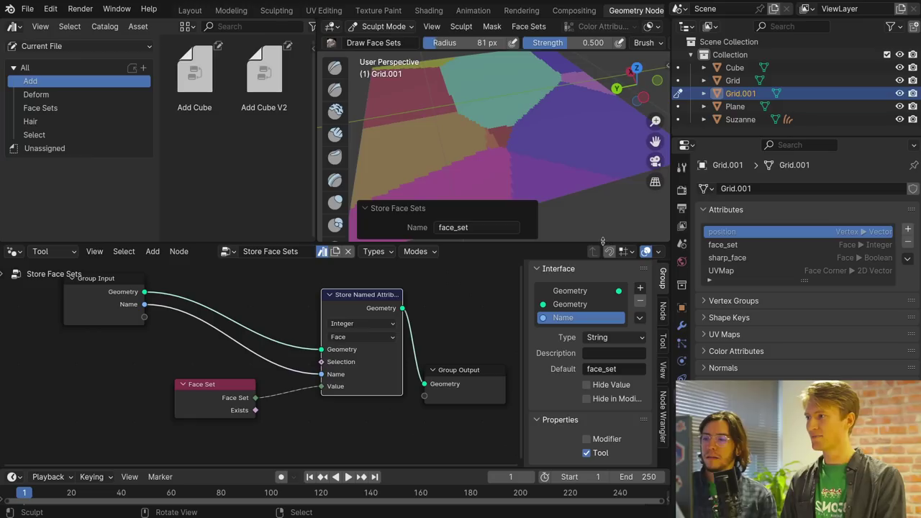
pyautogui.click(813, 245)
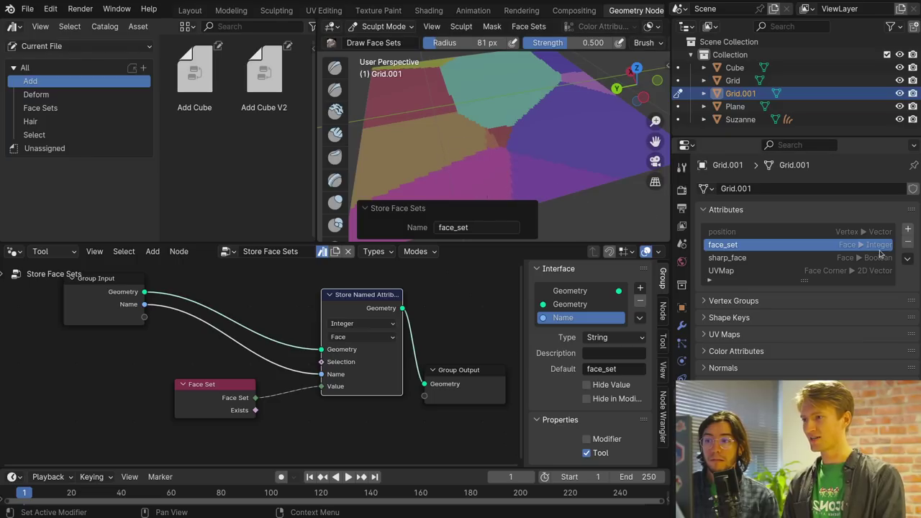
# Paint over most of the grid with Draw Face Sets, then restore the stored face_set using Load Face Sets
pyautogui.scroll(-4, 328, 139)
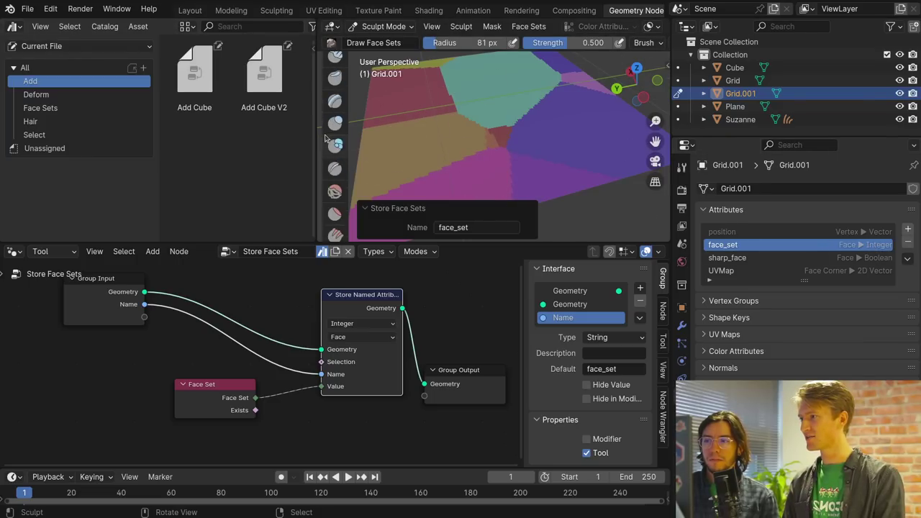
pyautogui.scroll(-8, 325, 139)
pyautogui.moveTo(466, 124)
pyautogui.mouseDown()
pyautogui.moveTo(417, 111)
pyautogui.moveTo(478, 99)
pyautogui.moveTo(473, 152)
pyautogui.mouseUp()
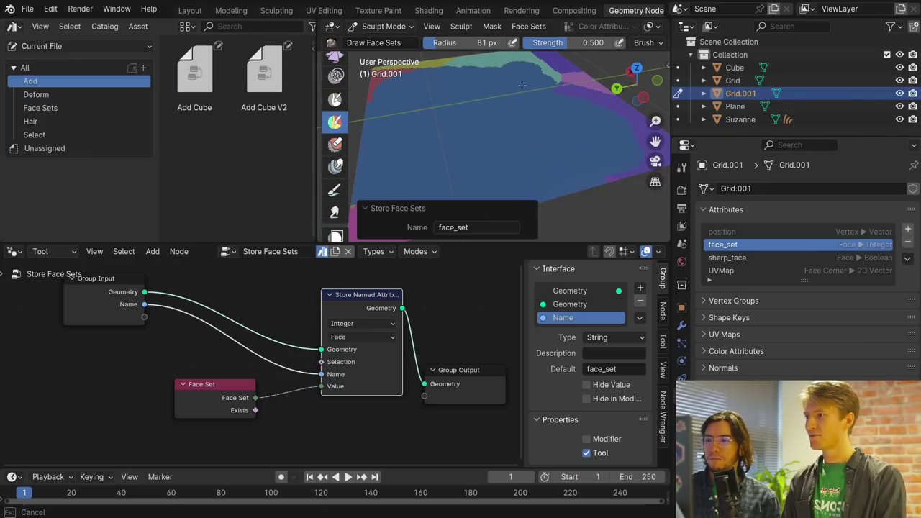
pyautogui.moveTo(522, 85); pyautogui.dragTo(510, 67)
pyautogui.click(528, 26)
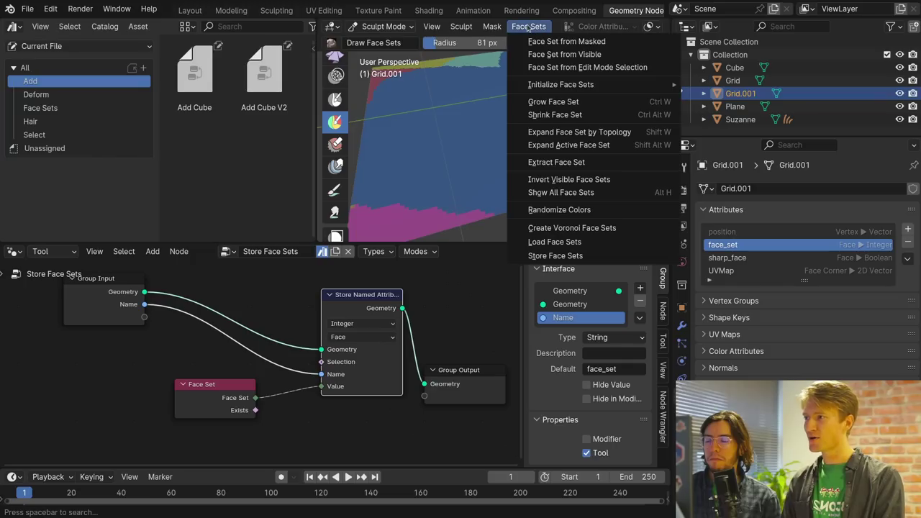
pyautogui.click(584, 241)
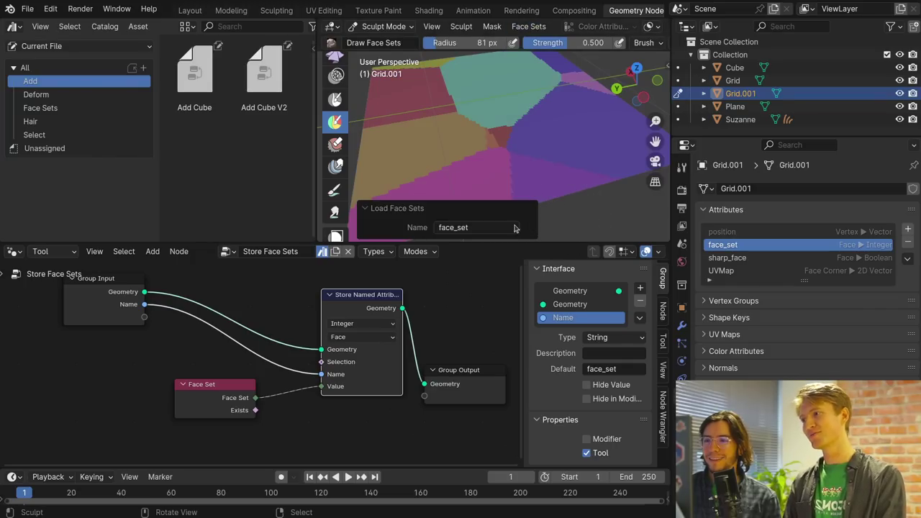
# Load the Load Face Sets node group in the node editor to show its Named Attribute and Set Face Set nodes
pyautogui.moveTo(498, 110); pyautogui.dragTo(568, 90, button='middle')
pyautogui.keyDown('shift'); pyautogui.moveTo(529, 131); pyautogui.dragTo(577, 108, button='middle'); pyautogui.keyUp('shift')
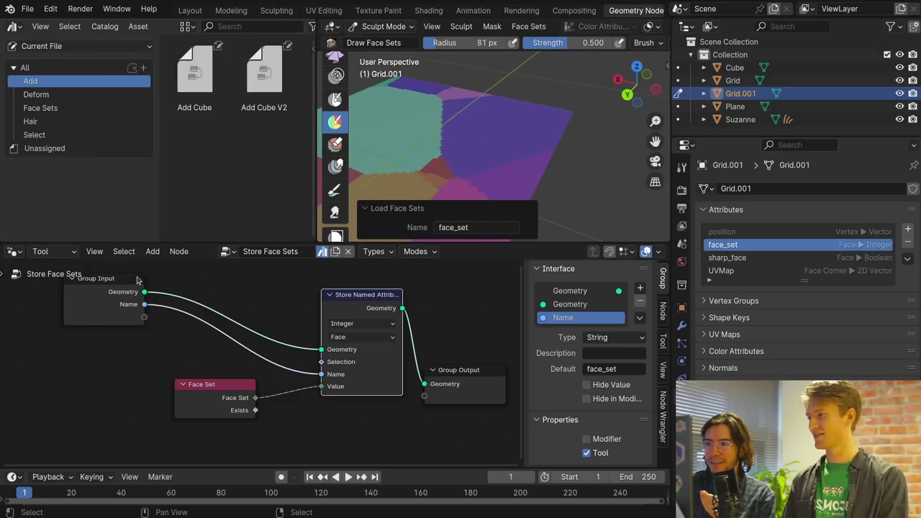
pyautogui.click(229, 251)
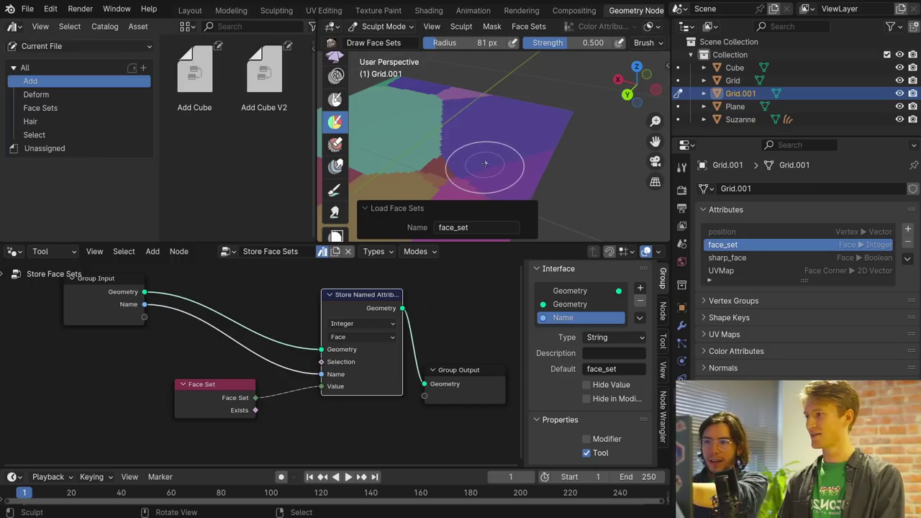
pyautogui.moveTo(216, 331); pyautogui.dragTo(263, 339, button='middle')
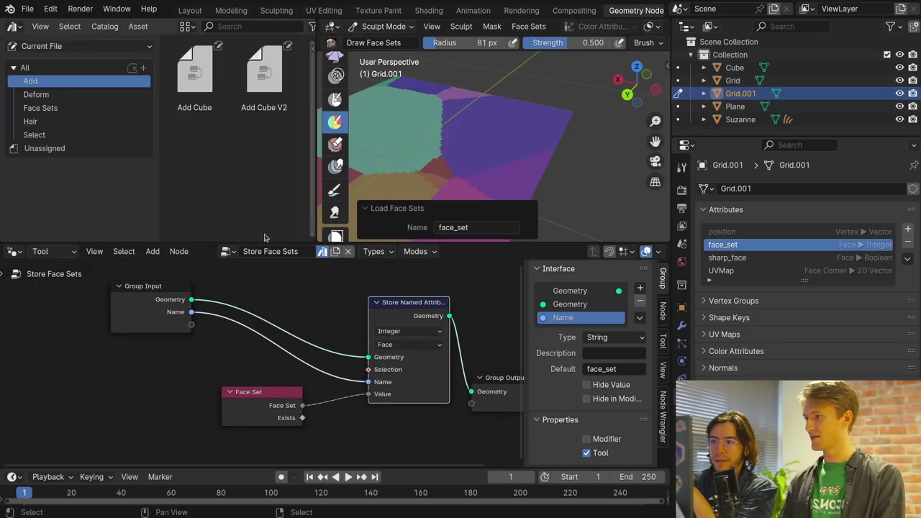
pyautogui.click(225, 251)
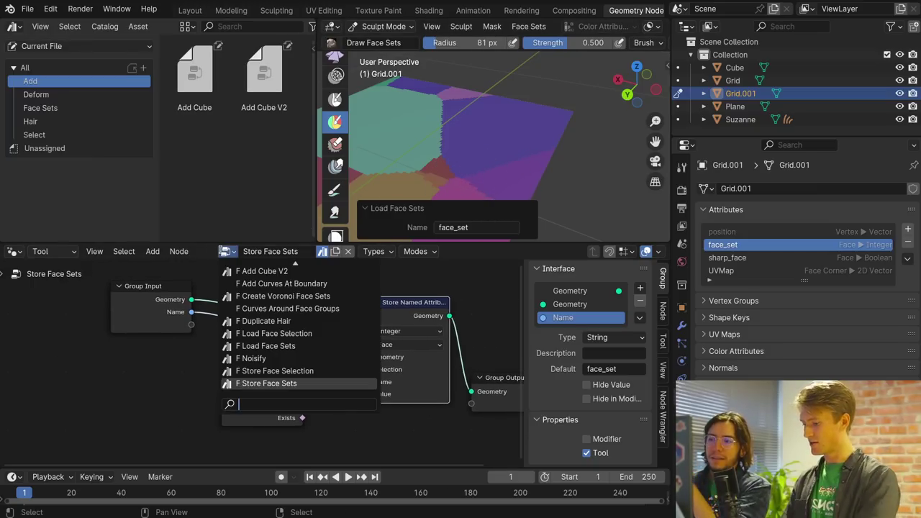
pyautogui.write('load')
pyautogui.press('Return')
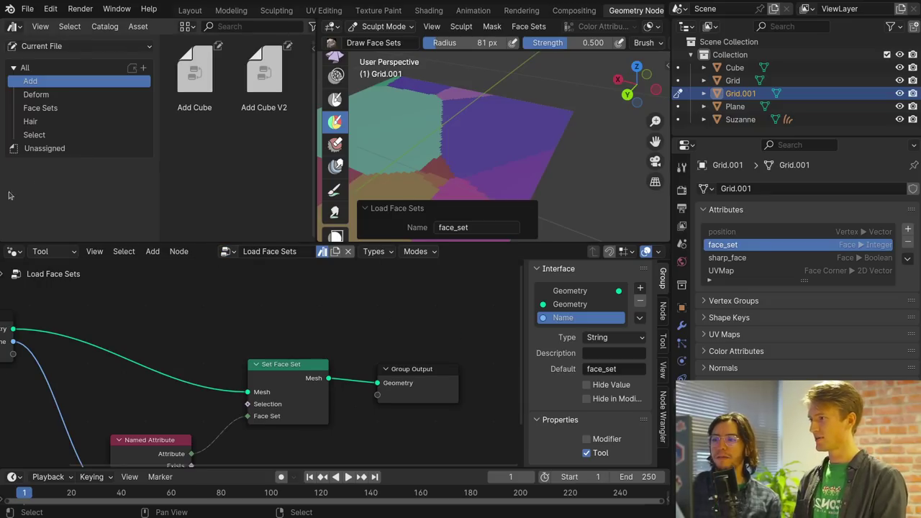
pyautogui.moveTo(281, 417); pyautogui.dragTo(388, 340, button='middle')
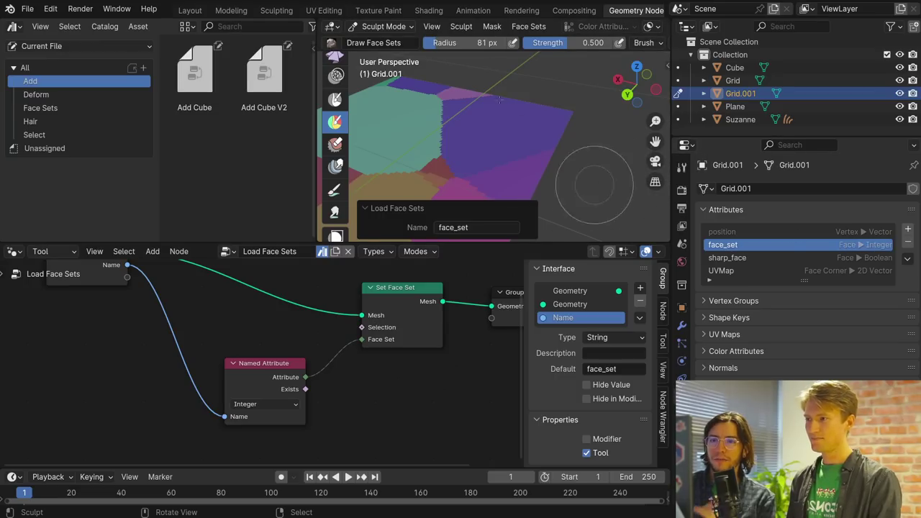
# Paint a new face set across the grid and store the result with Store Face Sets under the name face_set_2
pyautogui.moveTo(385, 148)
pyautogui.mouseDown()
pyautogui.moveTo(480, 118)
pyautogui.moveTo(404, 98)
pyautogui.mouseUp()
pyautogui.click(540, 26)
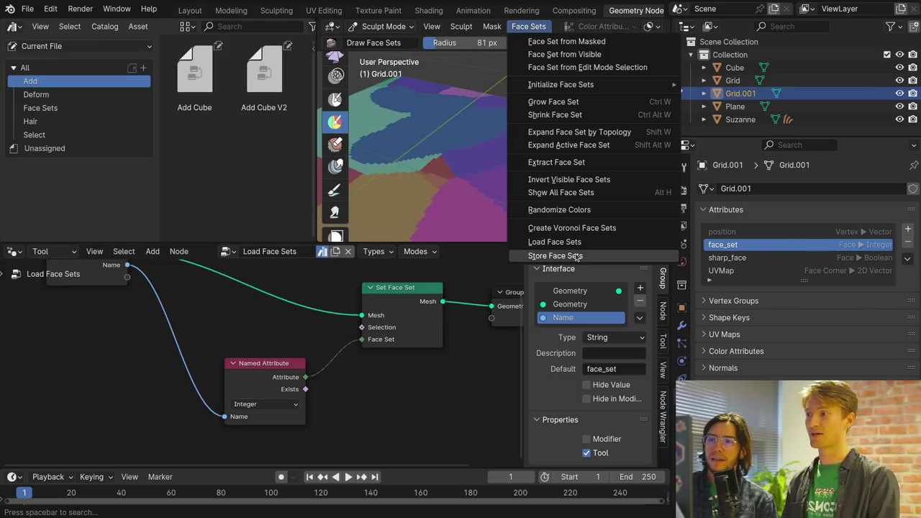
pyautogui.click(612, 252)
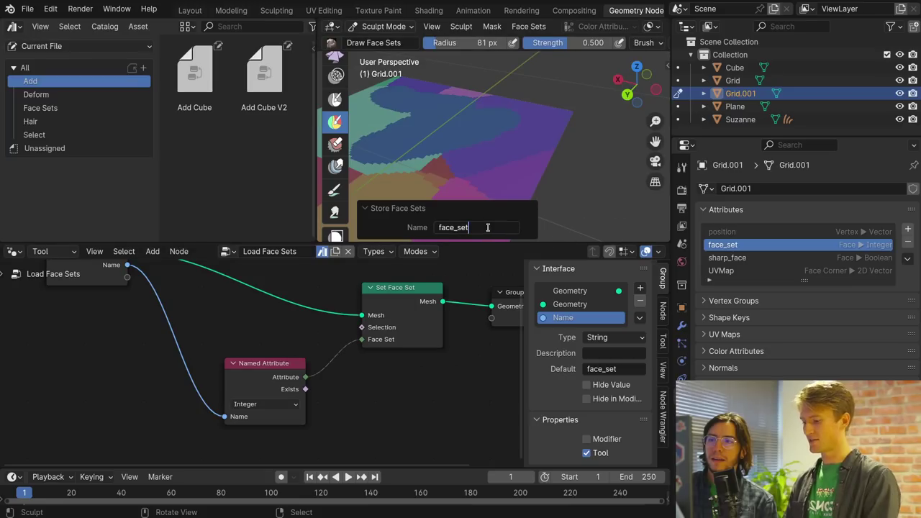
pyautogui.write('_2')
pyautogui.press('Return')
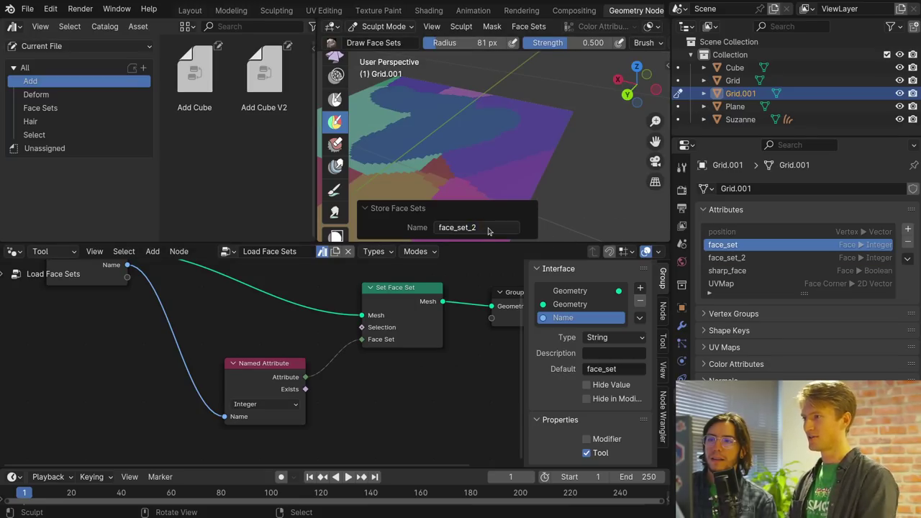
# Paint over the grid's face sets again and restore them from face_set_2 with Load Face Sets
pyautogui.moveTo(488, 145)
pyautogui.mouseDown()
pyautogui.moveTo(461, 163)
pyautogui.moveTo(392, 102)
pyautogui.moveTo(382, 105)
pyautogui.mouseUp()
pyautogui.click(528, 27)
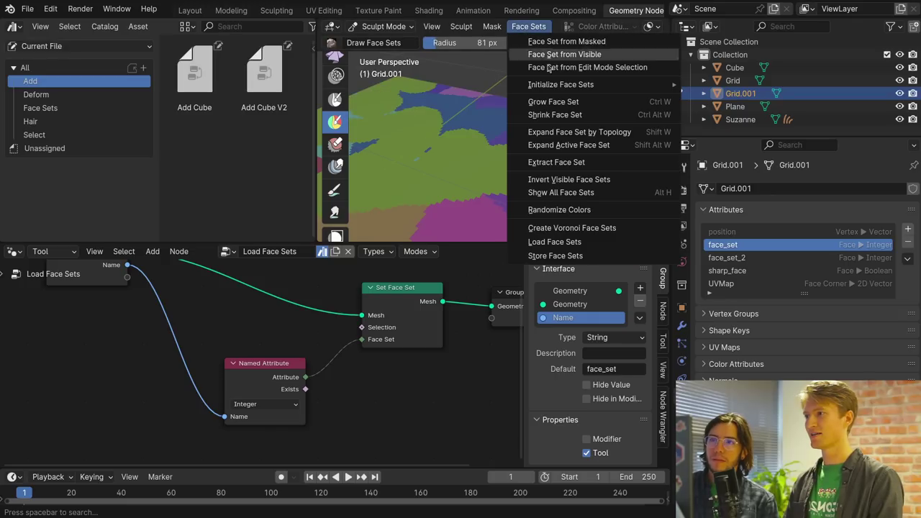
pyautogui.click(572, 242)
pyautogui.click(480, 227)
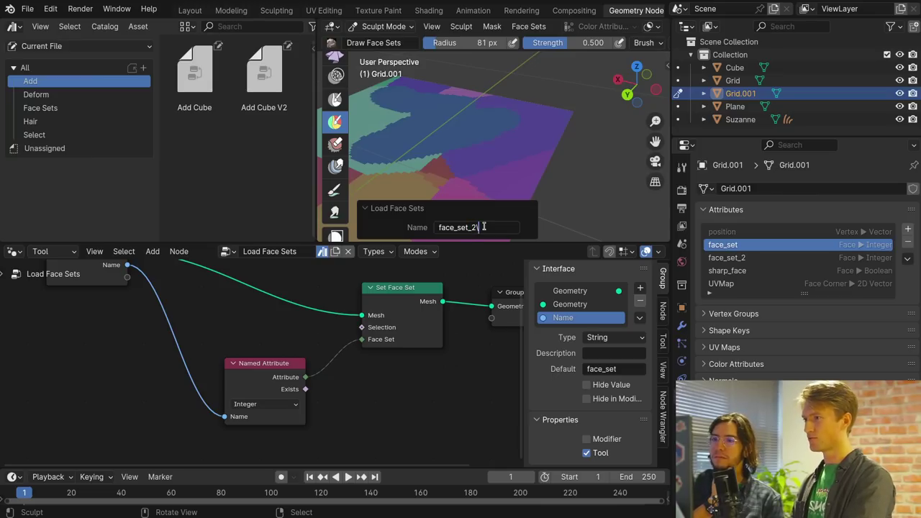
pyautogui.press('Return')
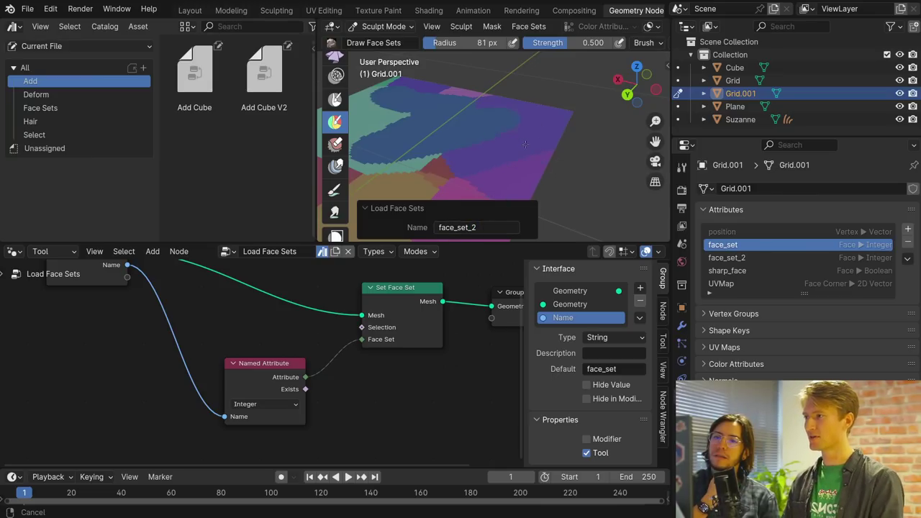
pyautogui.keyDown('shift'); pyautogui.moveTo(526, 145); pyautogui.dragTo(634, 117, button='middle'); pyautogui.keyUp('shift')
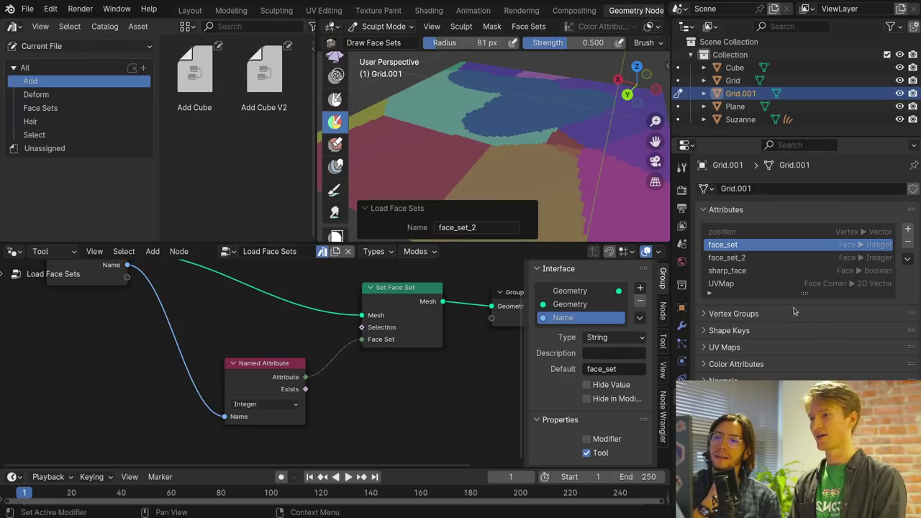
pyautogui.moveTo(806, 291); pyautogui.dragTo(805, 318)
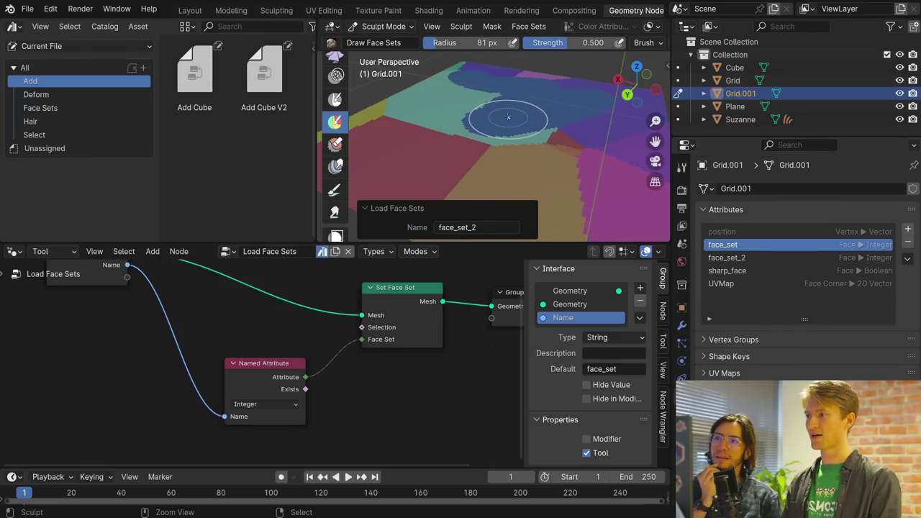
# Switch the grid to Edit Mode and extrude a small patch of its vertices by about 0.198 m along the normal
pyautogui.hotkey('ctrl', 'Tab')
pyautogui.press('Escape')
pyautogui.press('Tab')
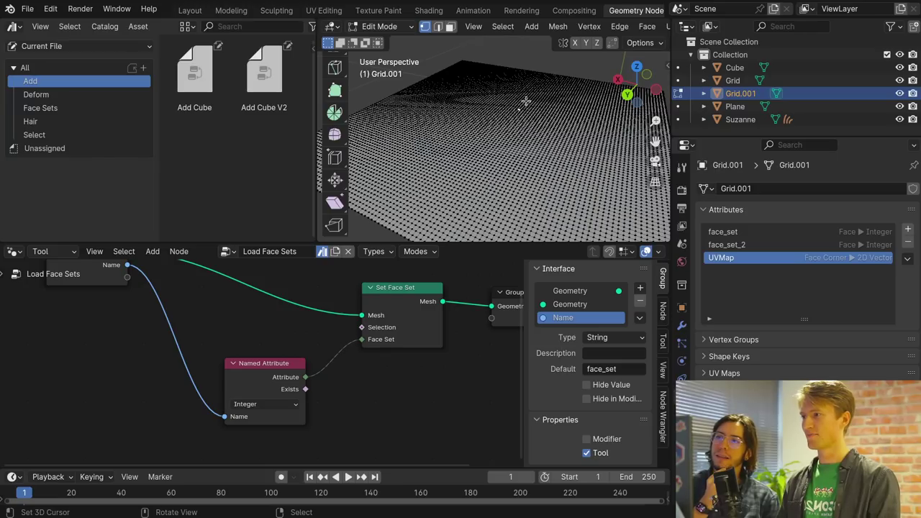
pyautogui.moveTo(526, 101); pyautogui.dragTo(515, 112)
pyautogui.press('e')
pyautogui.click(576, 115)
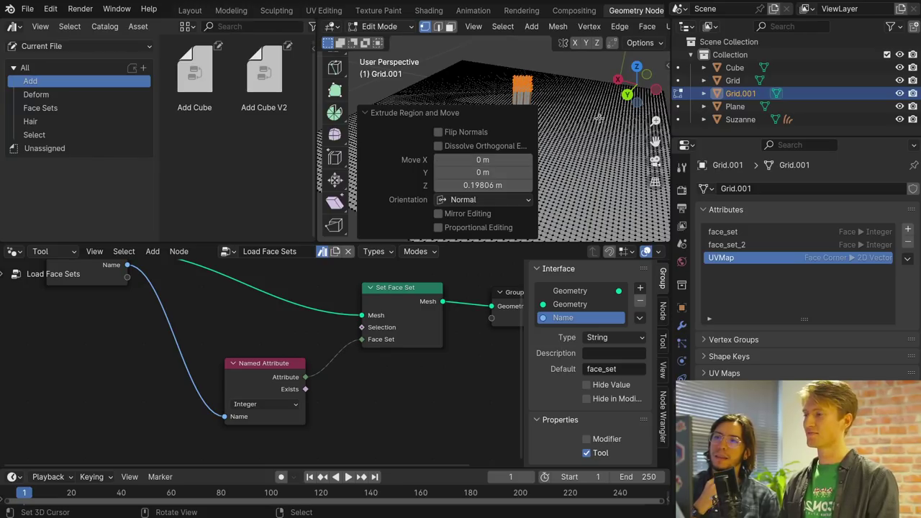
pyautogui.hotkey('ctrl', 'Tab')
pyautogui.click(716, 123)
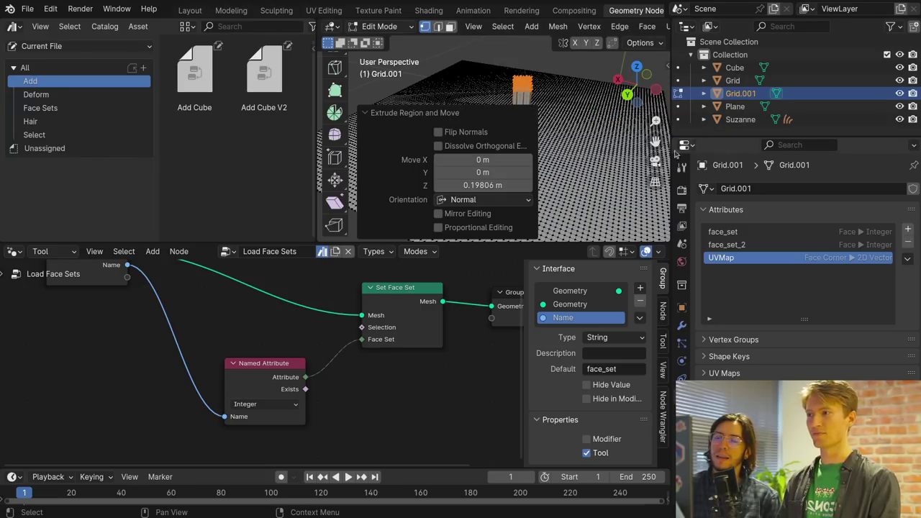
# Paint a face set around the extruded patch in Sculpt Mode and restore the sets from face_set with Load Face Sets
pyautogui.hotkey('ctrl', 'Tab')
pyautogui.click(604, 235)
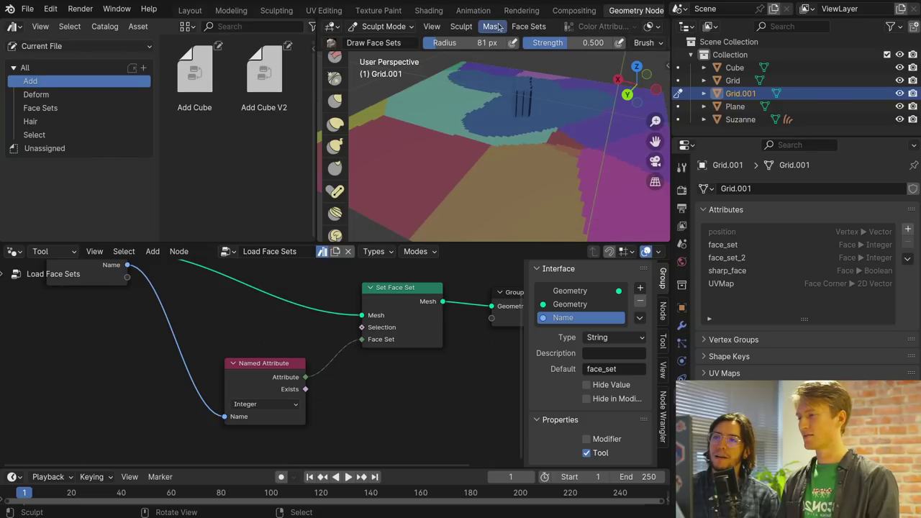
pyautogui.moveTo(526, 133)
pyautogui.mouseDown()
pyautogui.moveTo(508, 119)
pyautogui.moveTo(515, 94)
pyautogui.mouseUp()
pyautogui.click(528, 26)
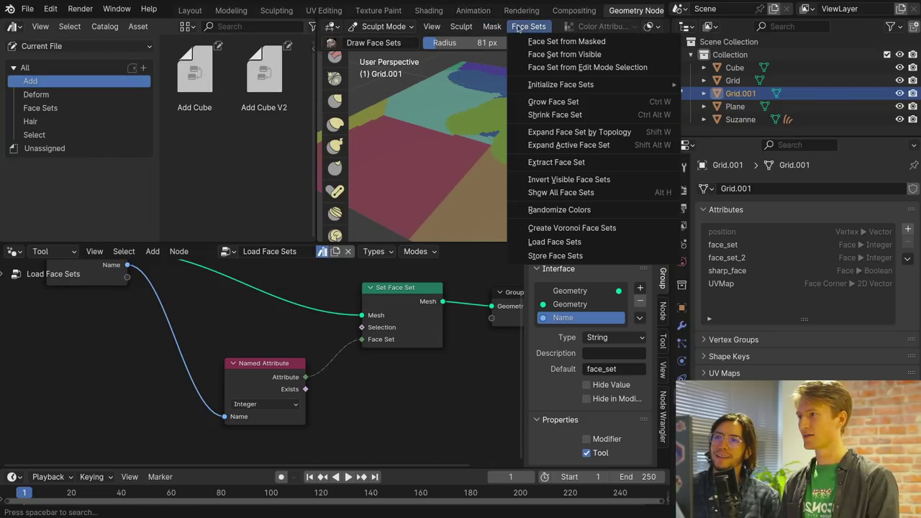
pyautogui.click(575, 255)
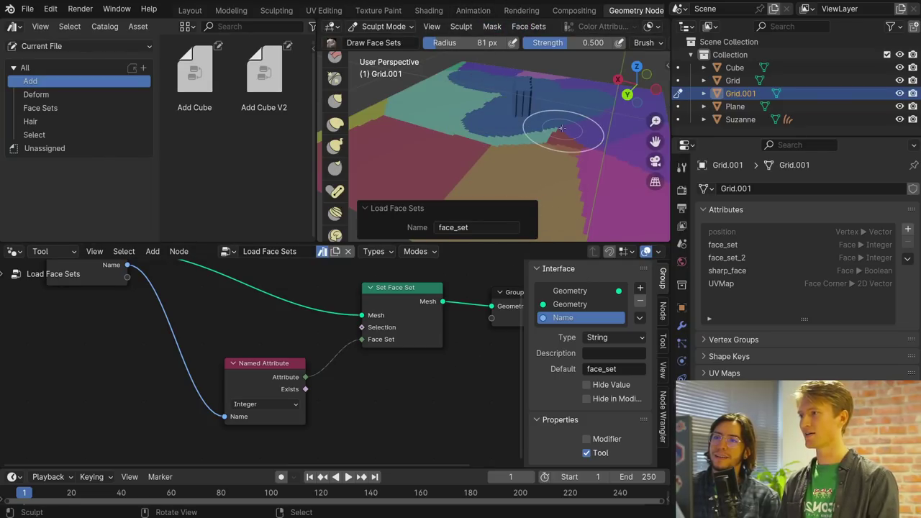
pyautogui.moveTo(563, 136); pyautogui.dragTo(446, 169, button='middle')
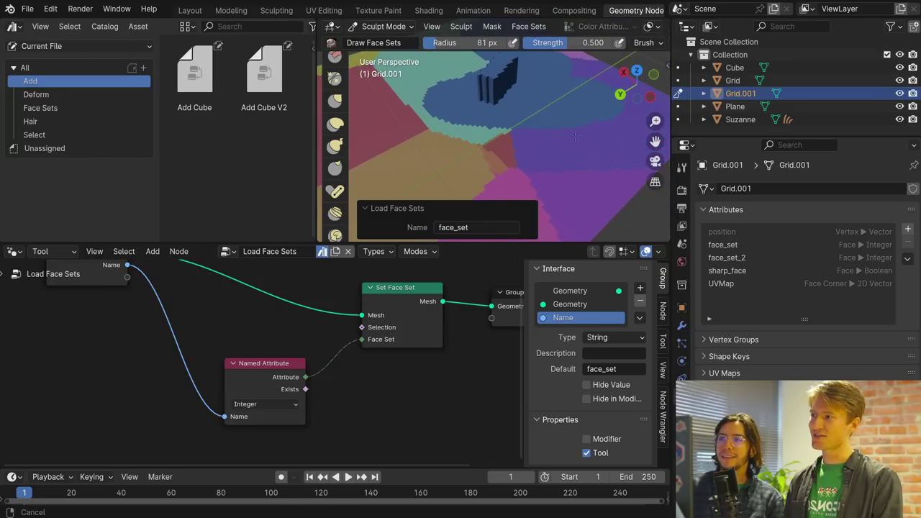
pyautogui.keyDown('shift'); pyautogui.moveTo(625, 198); pyautogui.dragTo(524, 160, button='middle'); pyautogui.keyUp('shift')
# Switch the grid to Edit Mode and run the Curves Around Face Groups tool with nothing selected
pyautogui.hotkey('ctrl', 'Tab')
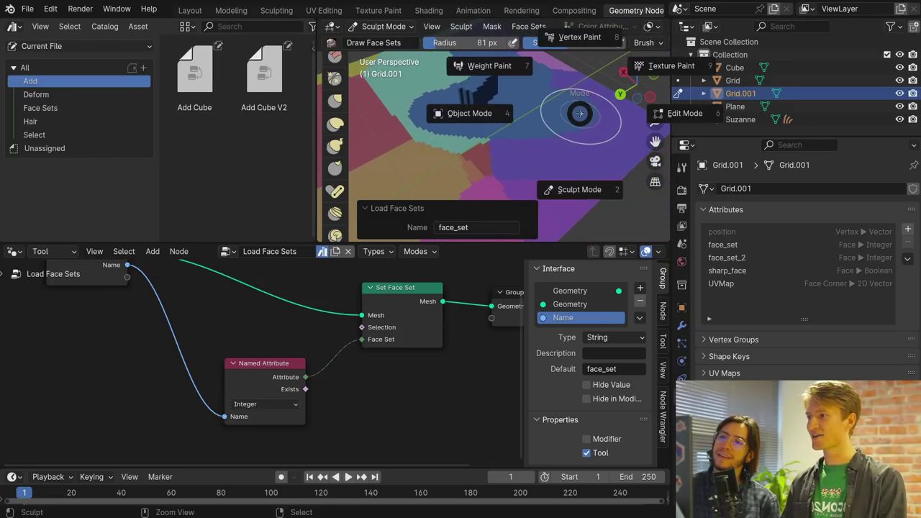
pyautogui.click(601, 114)
pyautogui.press('a')
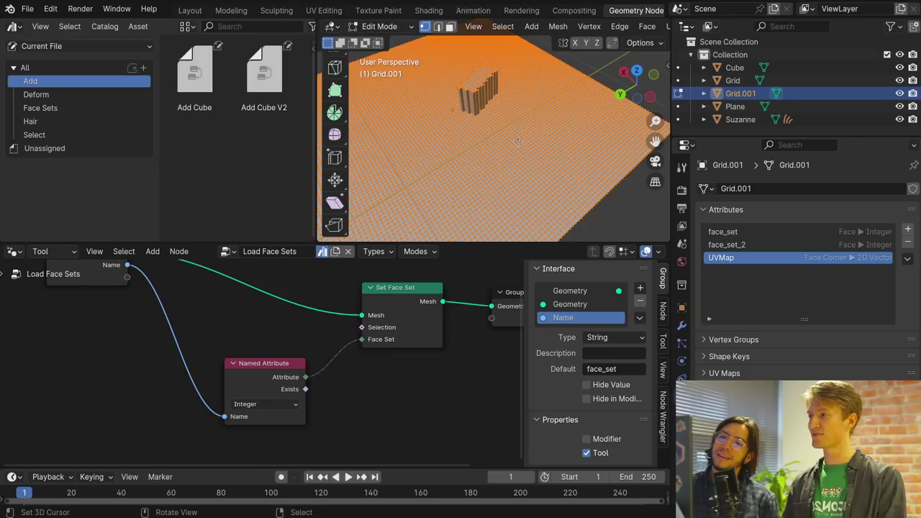
pyautogui.press('a')
pyautogui.keyDown('shift'); pyautogui.moveTo(508, 149); pyautogui.dragTo(521, 146, button='middle'); pyautogui.keyUp('shift')
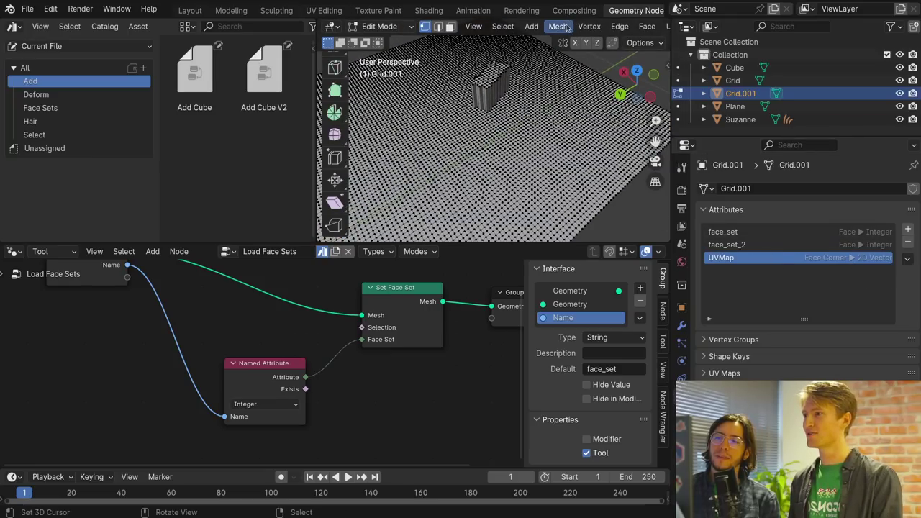
pyautogui.scroll(-5, 619, 27)
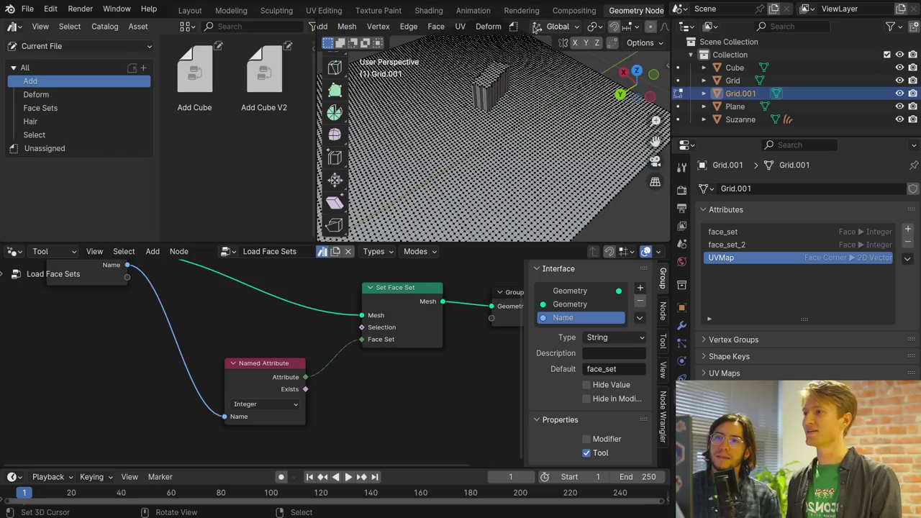
pyautogui.click(514, 27)
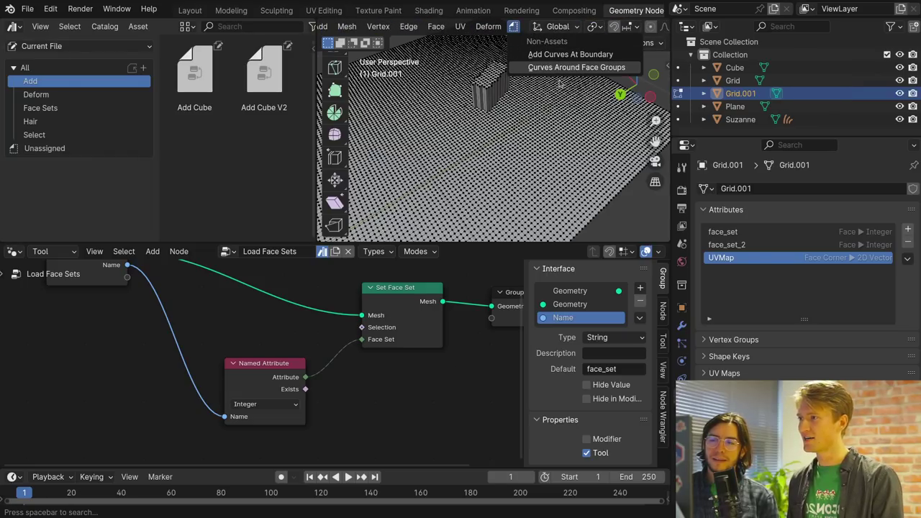
pyautogui.click(574, 67)
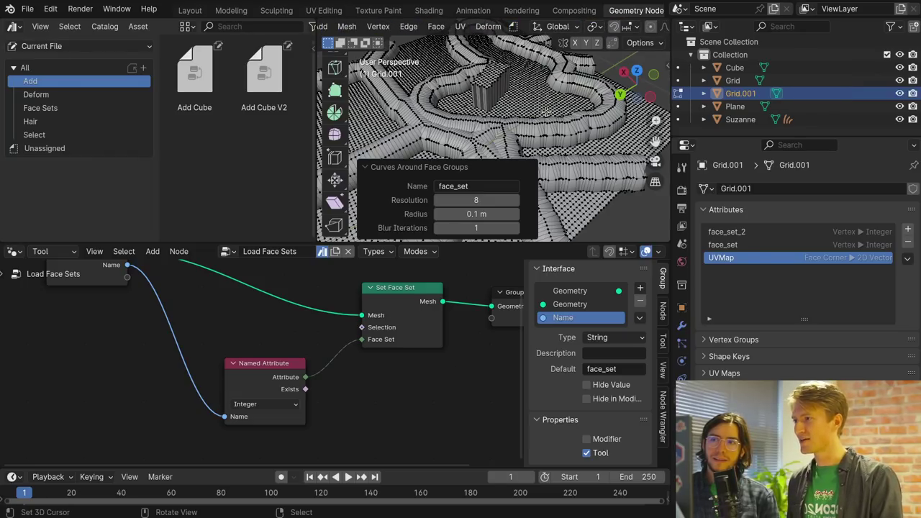
# Set the radius of the curves around the face groups to 0.01 m
pyautogui.moveTo(546, 111); pyautogui.dragTo(537, 132, button='middle')
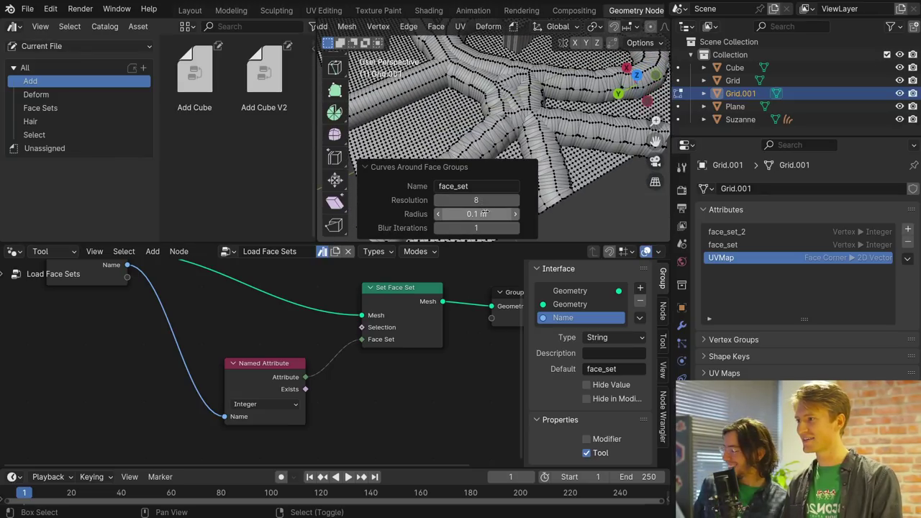
pyautogui.moveTo(502, 209)
pyautogui.mouseDown()
pyautogui.moveTo(475, 210)
pyautogui.moveTo(502, 209)
pyautogui.mouseUp()
pyautogui.scroll(2, 588, 74)
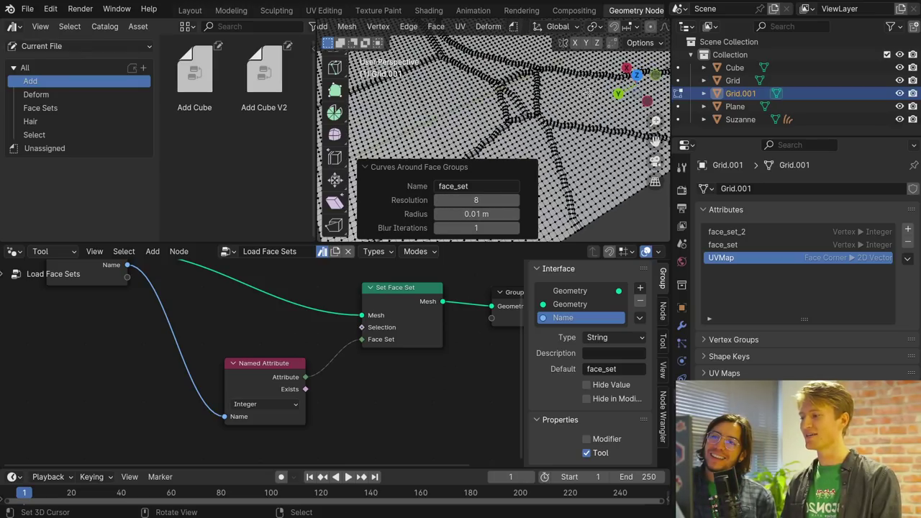
pyautogui.scroll(3, 588, 93)
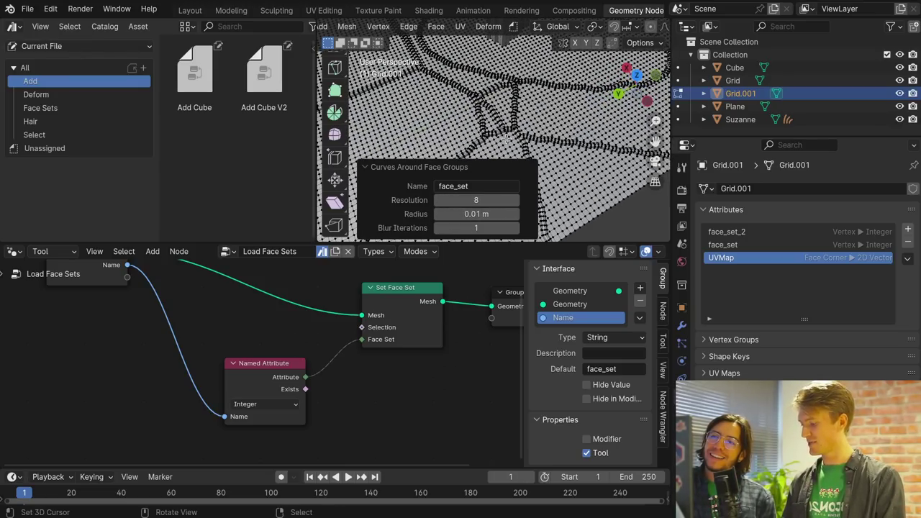
# Maximize the viewport and set the boundary curves' Resolution to 35 and Blur Iterations to 0
pyautogui.hotkey('ctrl', 'space')
pyautogui.keyDown('shift'); pyautogui.moveTo(573, 141); pyautogui.dragTo(433, 295, button='middle'); pyautogui.keyUp('shift')
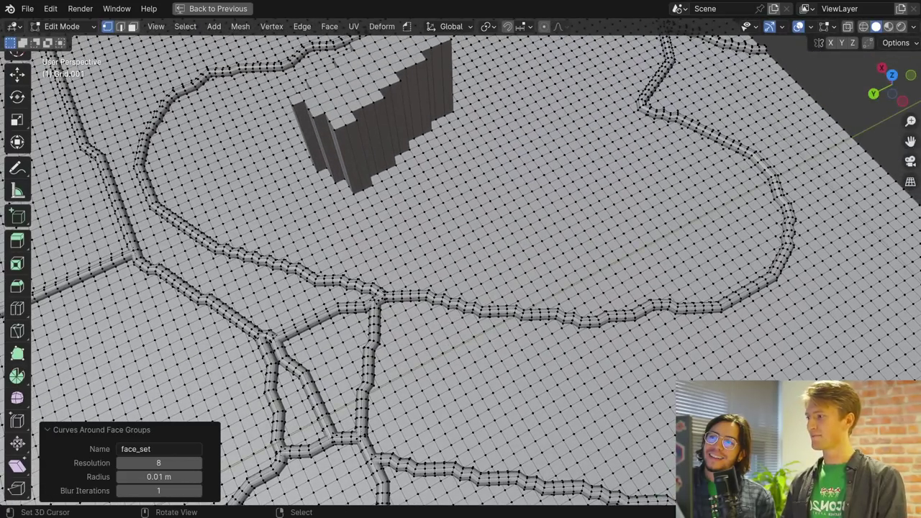
pyautogui.moveTo(158, 491); pyautogui.dragTo(288, 490)
pyautogui.moveTo(202, 491); pyautogui.dragTo(188, 463)
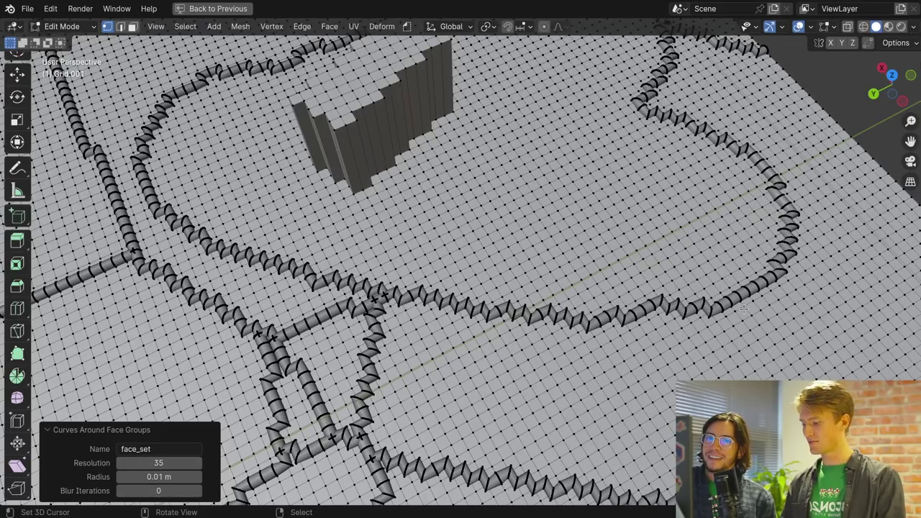
pyautogui.moveTo(743, 310); pyautogui.dragTo(757, 294, button='middle')
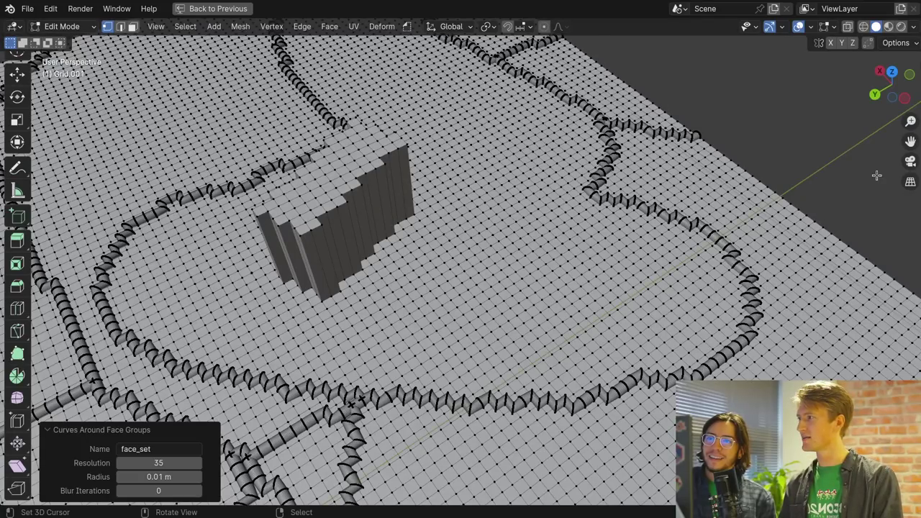
# Inspect the boundary tubes around the extruded patch by box-selecting a region, clearing the selection and viewing them from another side
pyautogui.press('b')
pyautogui.moveTo(825, 165); pyautogui.dragTo(567, 402)
pyautogui.scroll(3, 564, 316)
pyautogui.keyDown('shift'); pyautogui.moveTo(565, 316); pyautogui.dragTo(514, 285, button='middle'); pyautogui.keyUp('shift')
pyautogui.hotkey('alt', 'a')
pyautogui.moveTo(770, 339); pyautogui.dragTo(360, 244, button='middle')
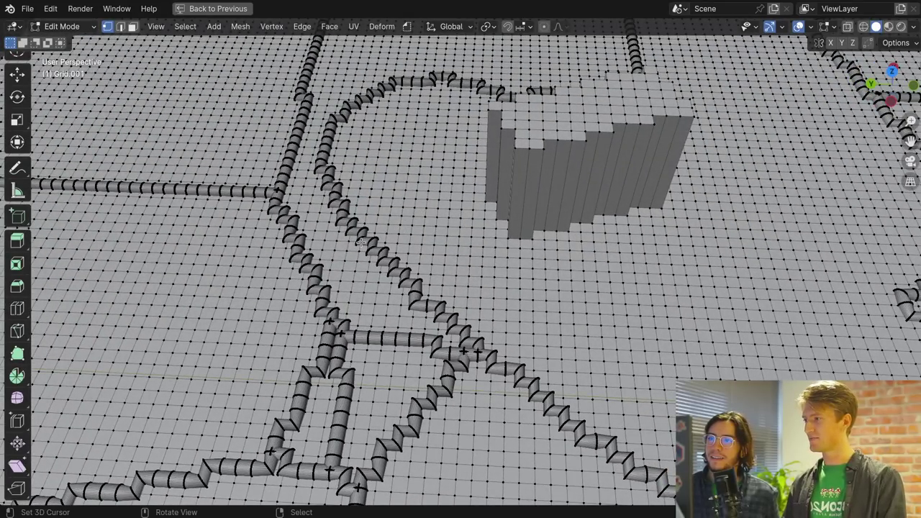
# Restore the full layout and load the Curves Around Face Groups node group in an enlarged node editor to show its nodes
pyautogui.hotkey('ctrl', 'space')
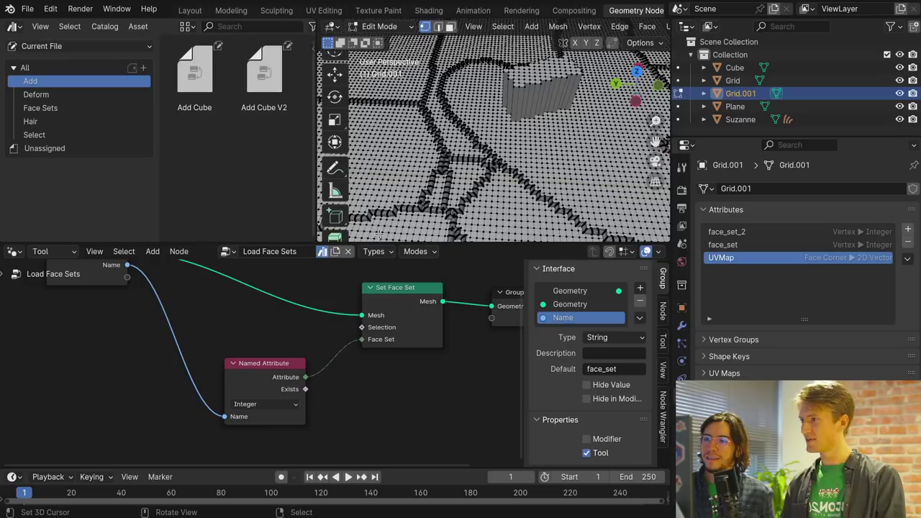
pyautogui.click(226, 251)
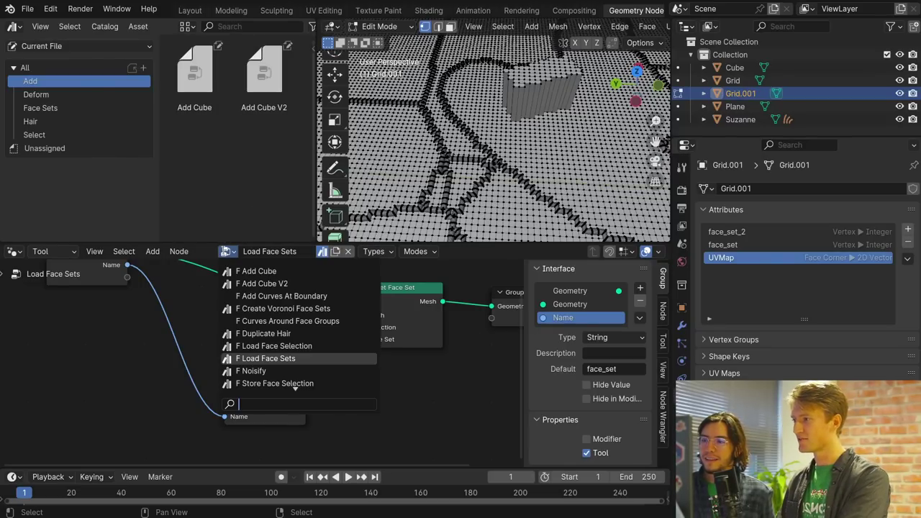
pyautogui.press('Up')
pyautogui.press('Up')
pyautogui.press('Up')
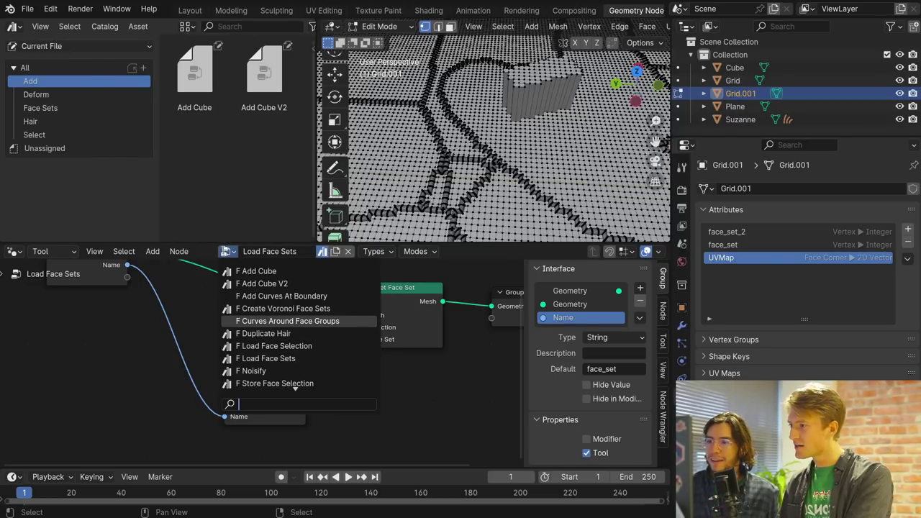
pyautogui.press('Return')
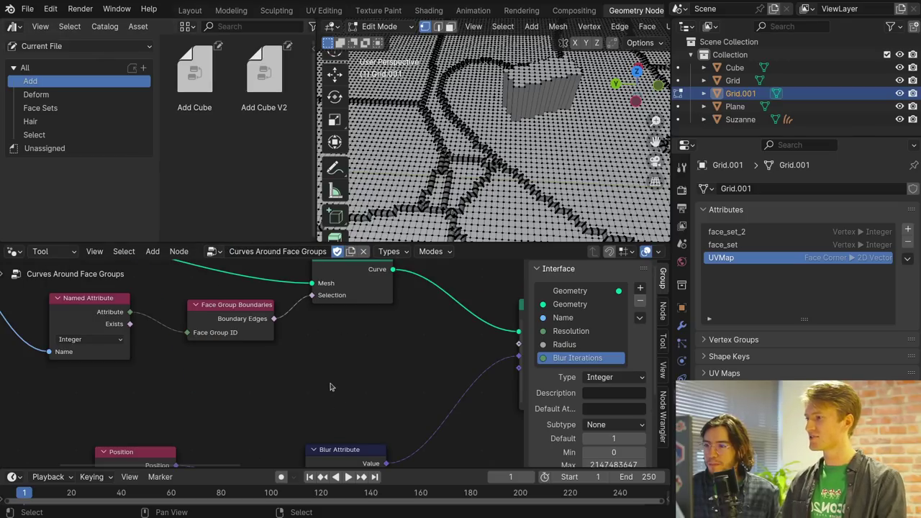
pyautogui.moveTo(331, 387); pyautogui.dragTo(356, 407, button='middle')
pyautogui.hotkey('ctrl', 'space')
pyautogui.moveTo(396, 335); pyautogui.dragTo(634, 408, button='middle')
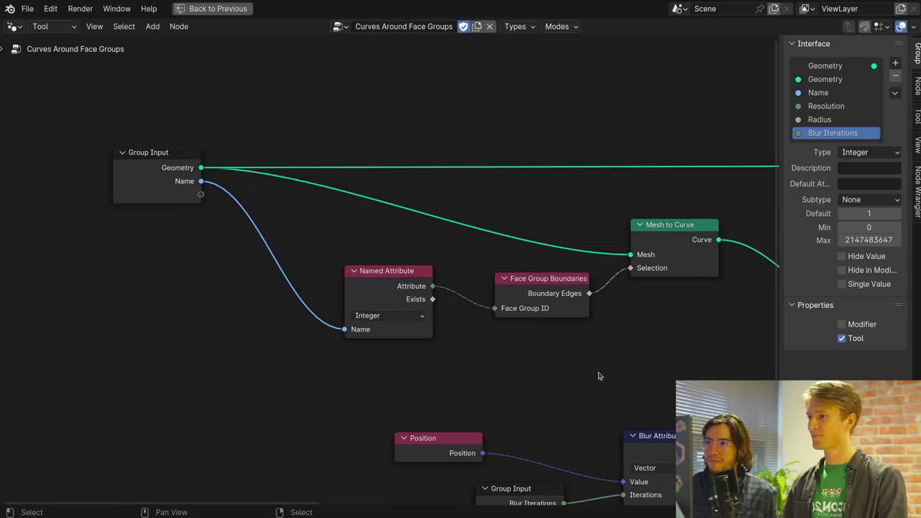
pyautogui.moveTo(598, 376); pyautogui.dragTo(544, 333, button='middle')
# Move the Named Attribute node closer to Group Input and select the grid's face_set attribute in the restored layout
pyautogui.moveTo(339, 257); pyautogui.dragTo(308, 189)
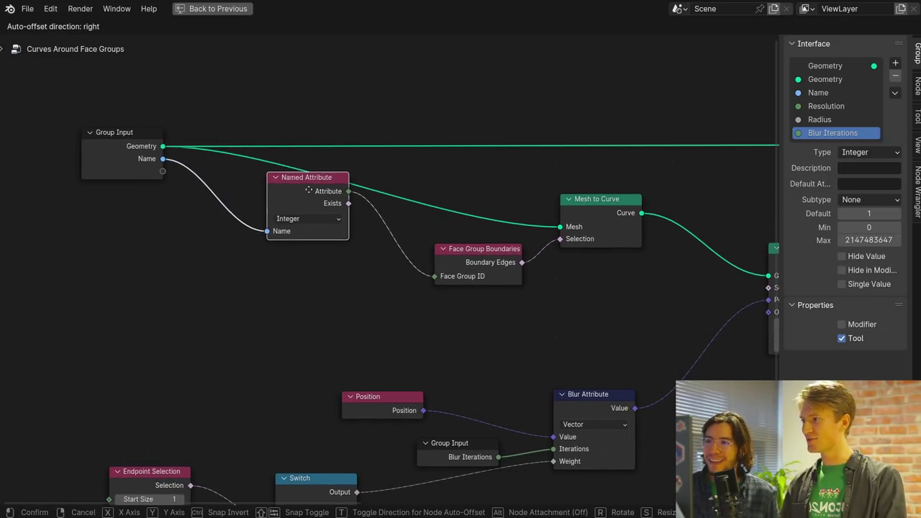
pyautogui.hotkey('ctrl', 'alt', 'space')
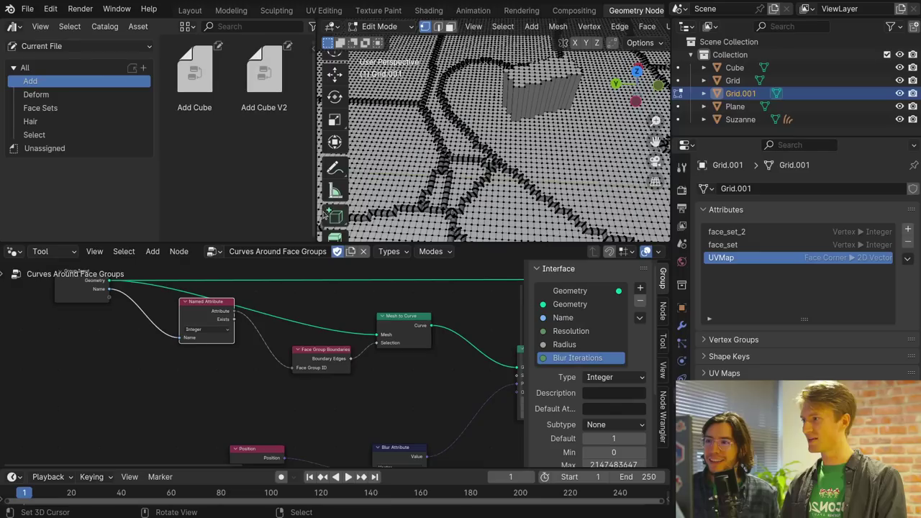
pyautogui.click(783, 245)
pyautogui.moveTo(469, 162); pyautogui.dragTo(498, 146, button='middle')
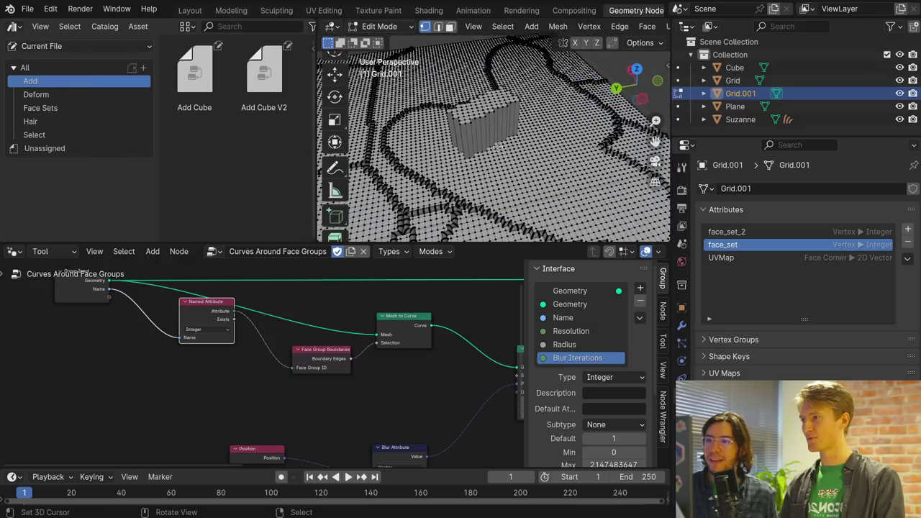
# Reposition the Face Group Boundaries node between the Named Attribute and Mesh to Curve nodes
pyautogui.moveTo(328, 356); pyautogui.dragTo(308, 342)
pyautogui.scroll(3, 307, 365)
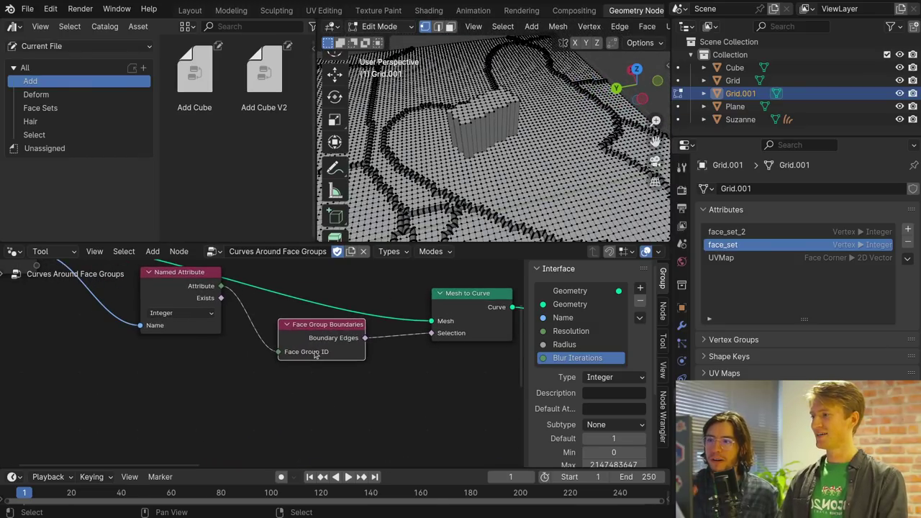
pyautogui.moveTo(306, 366); pyautogui.dragTo(295, 372, button='middle')
pyautogui.moveTo(324, 351)
pyautogui.mouseDown()
pyautogui.moveTo(321, 359)
pyautogui.moveTo(328, 347)
pyautogui.mouseUp()
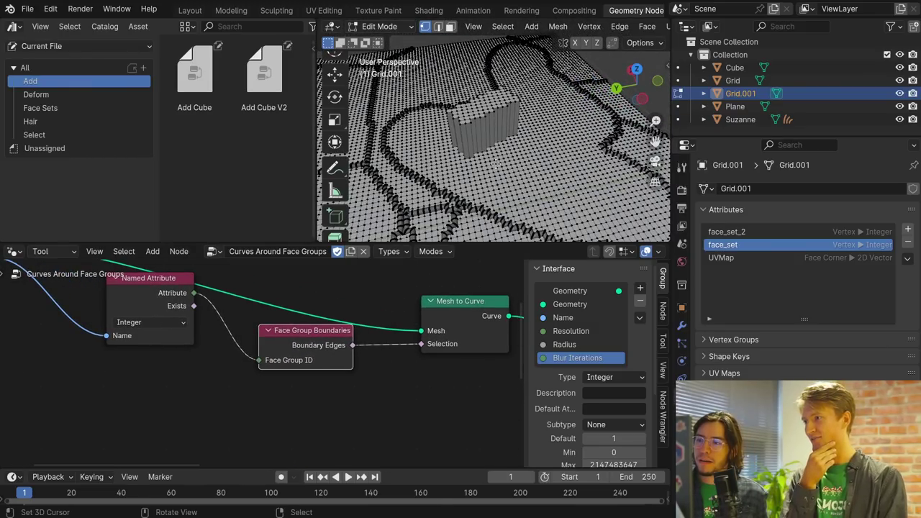
pyautogui.moveTo(499, 178); pyautogui.dragTo(493, 181, button='middle')
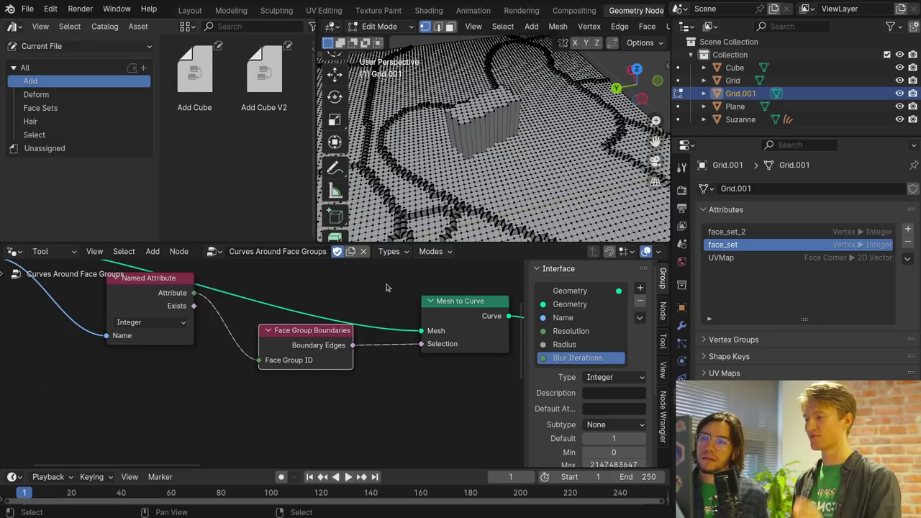
# Reattach the Named Attribute link to the Face Group ID input and move the Named Attribute node down beside Face Group Boundaries
pyautogui.moveTo(388, 282); pyautogui.dragTo(274, 341, button='middle')
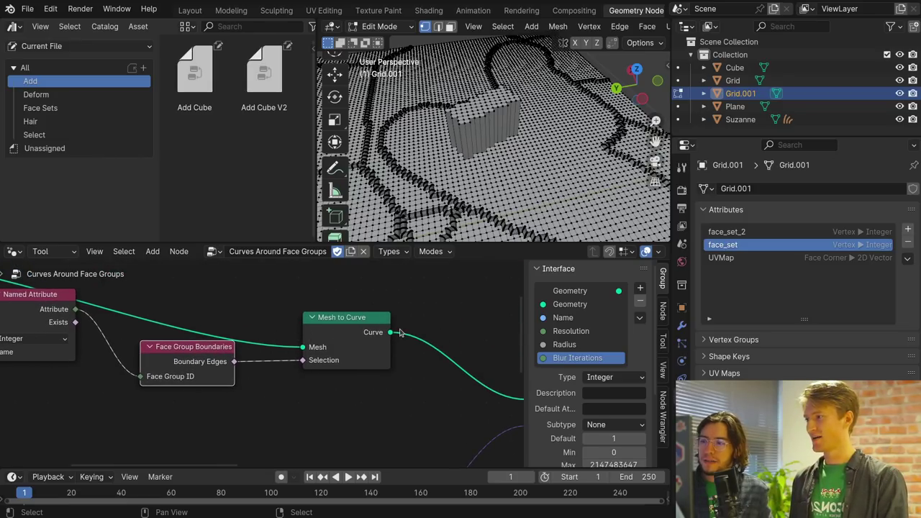
pyautogui.scroll(2, 173, 374)
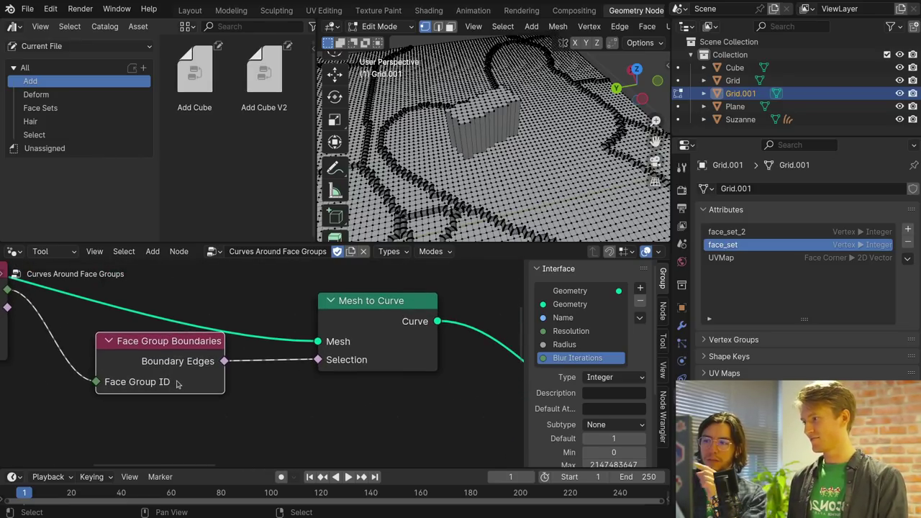
pyautogui.moveTo(178, 384); pyautogui.dragTo(342, 367, button='middle')
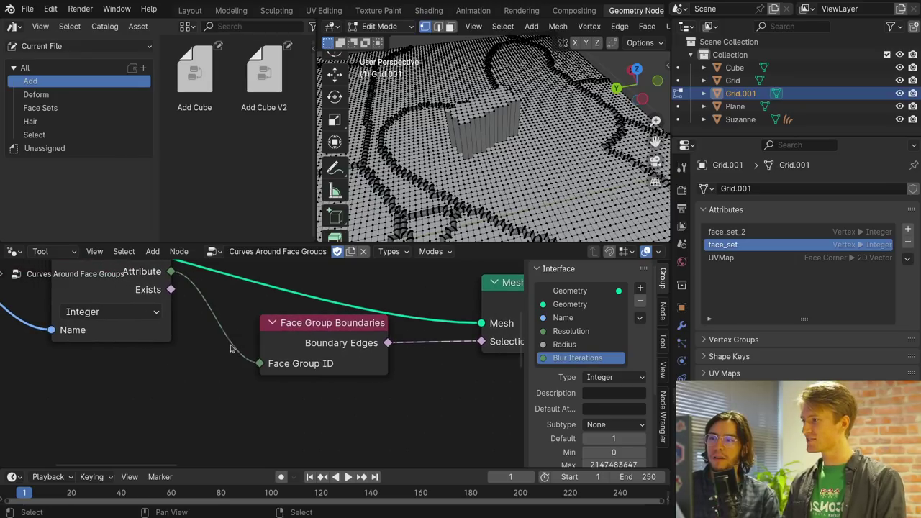
pyautogui.moveTo(249, 360); pyautogui.dragTo(231, 336)
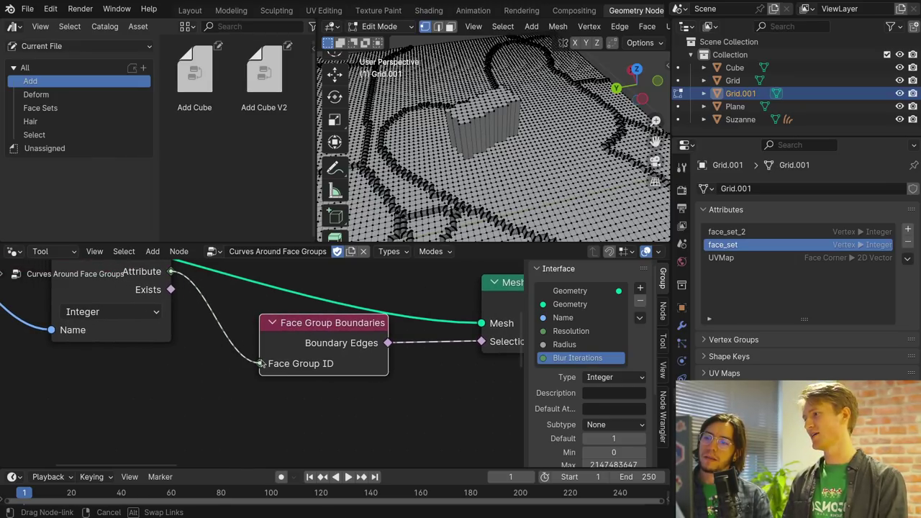
pyautogui.moveTo(261, 364); pyautogui.dragTo(261, 362)
pyautogui.moveTo(249, 333); pyautogui.dragTo(287, 347, button='middle')
pyautogui.moveTo(200, 294); pyautogui.dragTo(198, 330)
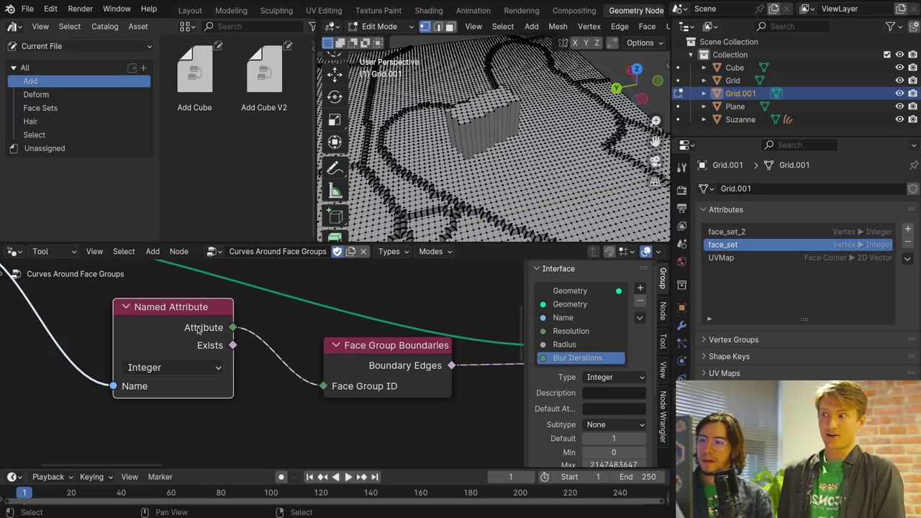
# Select the Mesh to Curve node and a small patch of vertices along one boundary tube on the grid
pyautogui.moveTo(438, 343); pyautogui.dragTo(186, 323, button='middle')
pyautogui.click(329, 309)
pyautogui.scroll(-2, 357, 315)
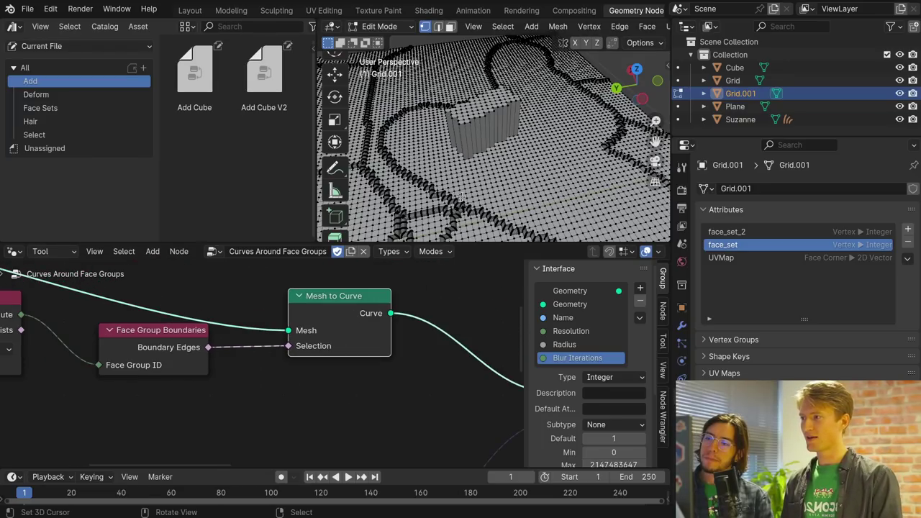
pyautogui.moveTo(459, 204); pyautogui.dragTo(518, 182, button='middle')
pyautogui.moveTo(518, 182); pyautogui.dragTo(539, 185)
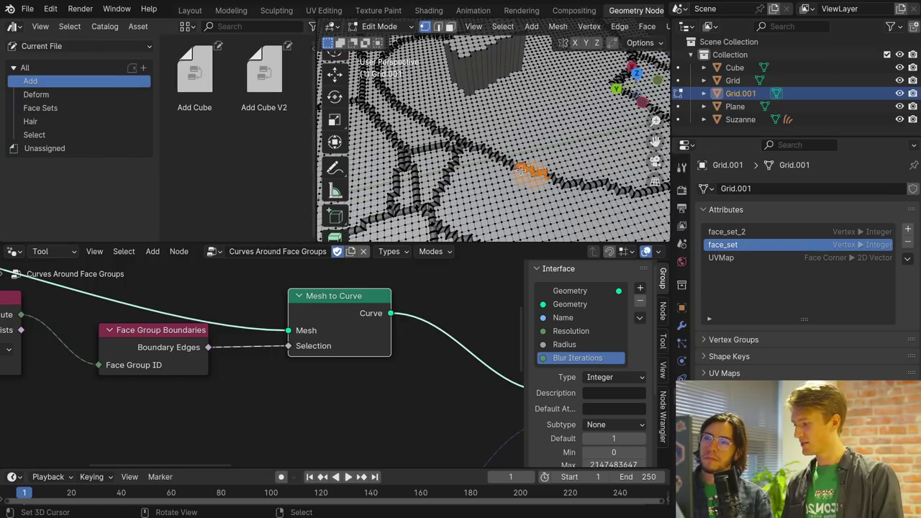
# Rearrange the nodes feeding the Blur Attribute and Set Position nodes, placing Endpoint Selection close beside the Switch node
pyautogui.scroll(-3, 403, 353)
pyautogui.moveTo(403, 353); pyautogui.dragTo(181, 442, button='middle')
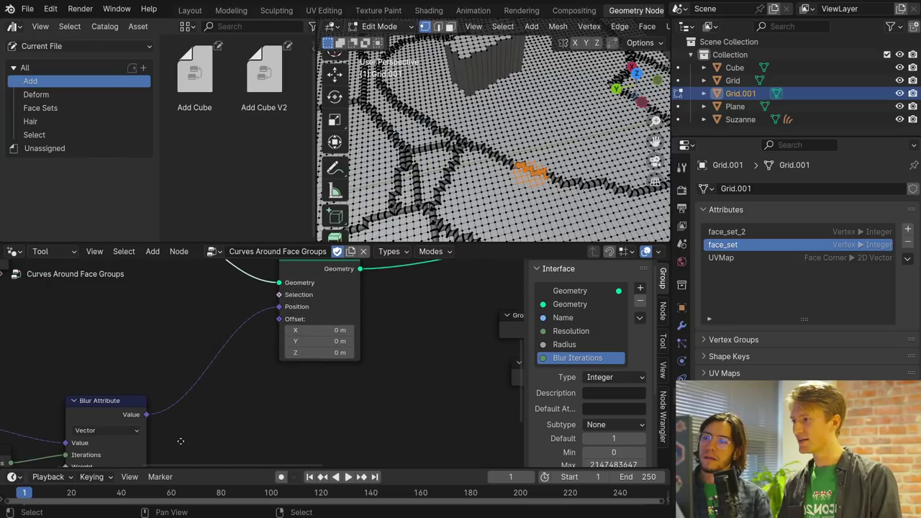
pyautogui.moveTo(246, 432); pyautogui.dragTo(483, 362, button='middle')
pyautogui.moveTo(352, 353); pyautogui.dragTo(425, 305)
pyautogui.moveTo(236, 392); pyautogui.dragTo(245, 281)
pyautogui.moveTo(115, 354); pyautogui.dragTo(233, 345)
pyautogui.moveTo(35, 445); pyautogui.dragTo(258, 392)
pyautogui.moveTo(473, 377); pyautogui.dragTo(639, 310, button='middle')
pyautogui.moveTo(69, 360); pyautogui.dragTo(327, 344)
# Select small patches of vertices at two neighbouring junctions of the boundary tubes on the grid
pyautogui.moveTo(513, 134); pyautogui.dragTo(416, 207, button='middle')
pyautogui.click(412, 203)
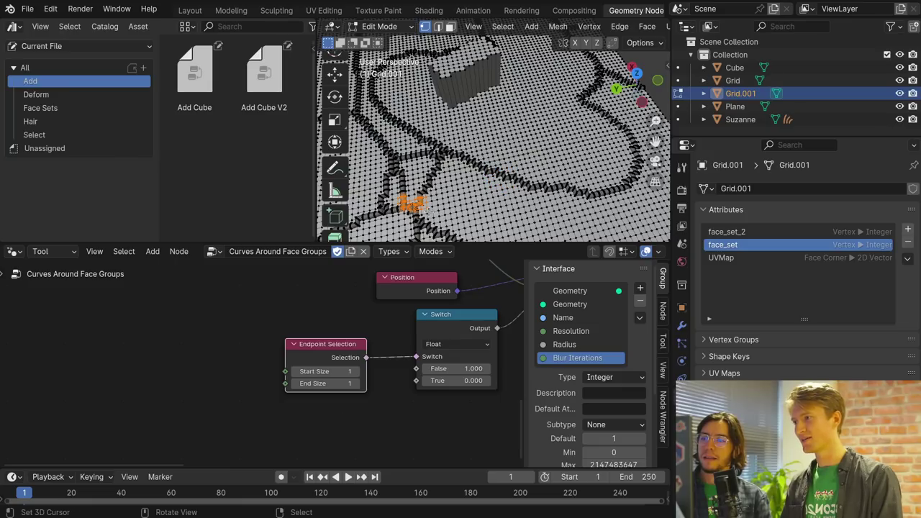
pyautogui.click(441, 156)
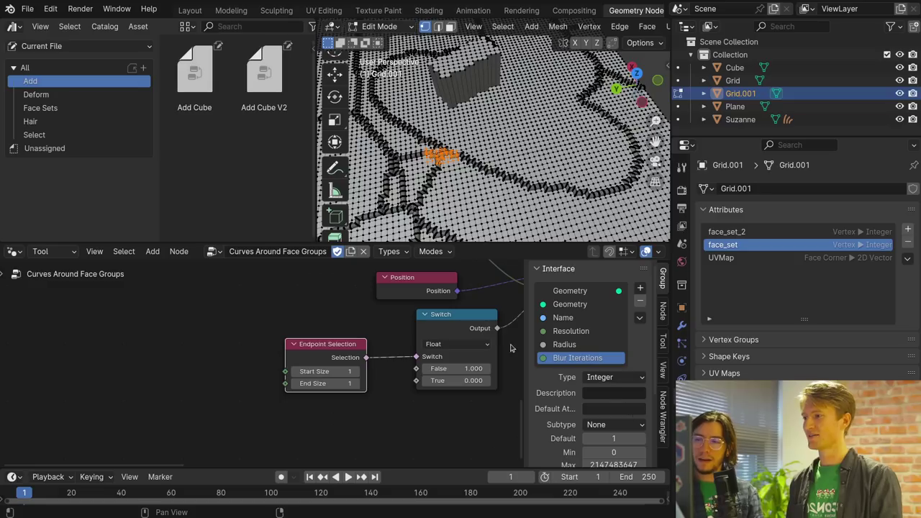
# Examine the chain from Set Position and Curve Circle through Curve to Mesh and Join Geometry to Group Output
pyautogui.moveTo(400, 360); pyautogui.dragTo(293, 370, button='middle')
pyautogui.scroll(-5, 295, 369)
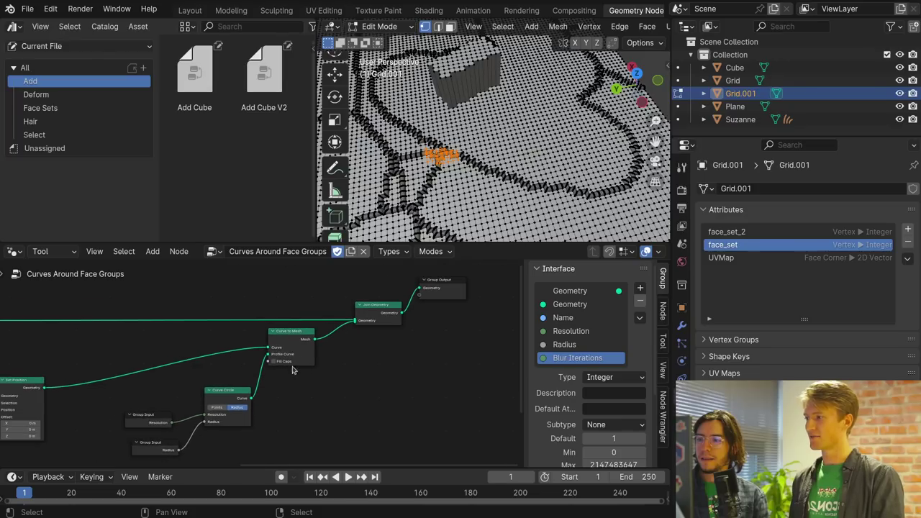
pyautogui.moveTo(196, 356); pyautogui.dragTo(400, 377, button='middle')
pyautogui.moveTo(490, 372); pyautogui.dragTo(304, 373, button='middle')
pyautogui.moveTo(72, 393); pyautogui.dragTo(166, 381, button='middle')
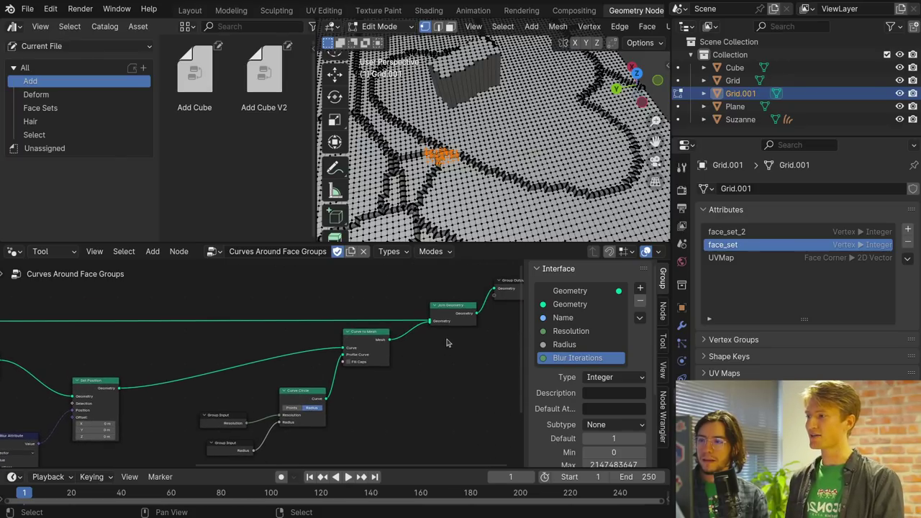
pyautogui.moveTo(400, 350); pyautogui.dragTo(333, 388, button='middle')
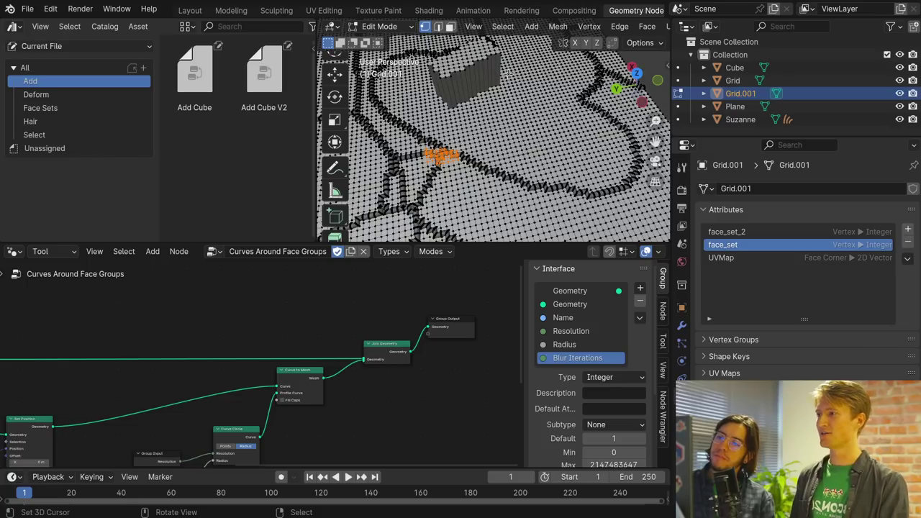
# Box-select a rectangular patch of grid vertices around the raised block and select the Curve to Mesh node
pyautogui.moveTo(523, 62); pyautogui.dragTo(460, 133)
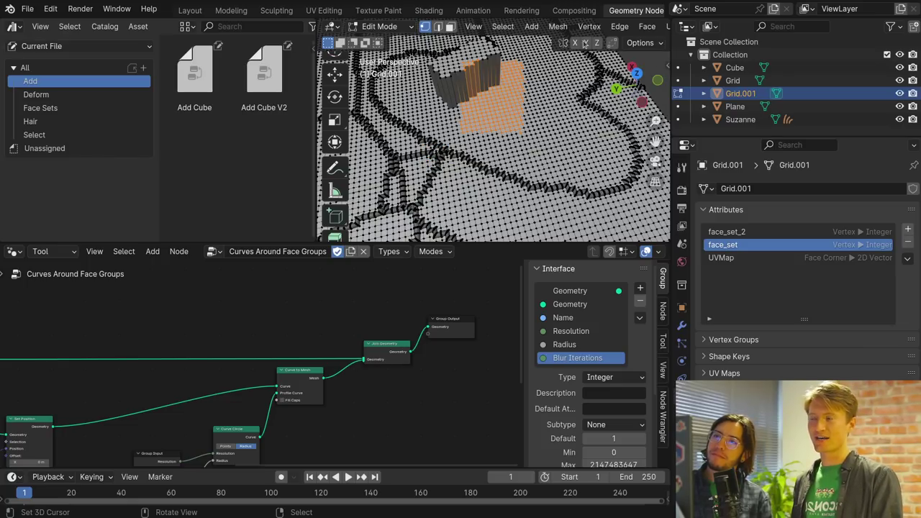
pyautogui.moveTo(542, 56); pyautogui.dragTo(451, 139)
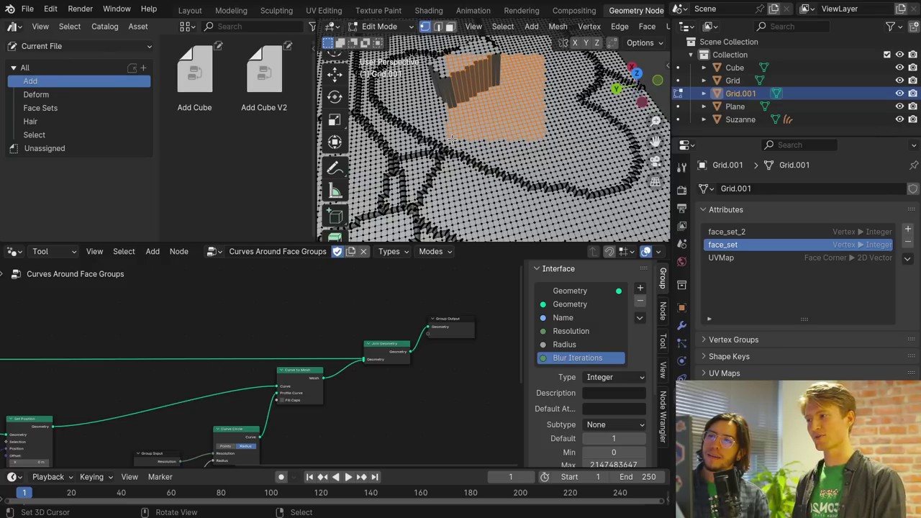
pyautogui.scroll(5, 304, 398)
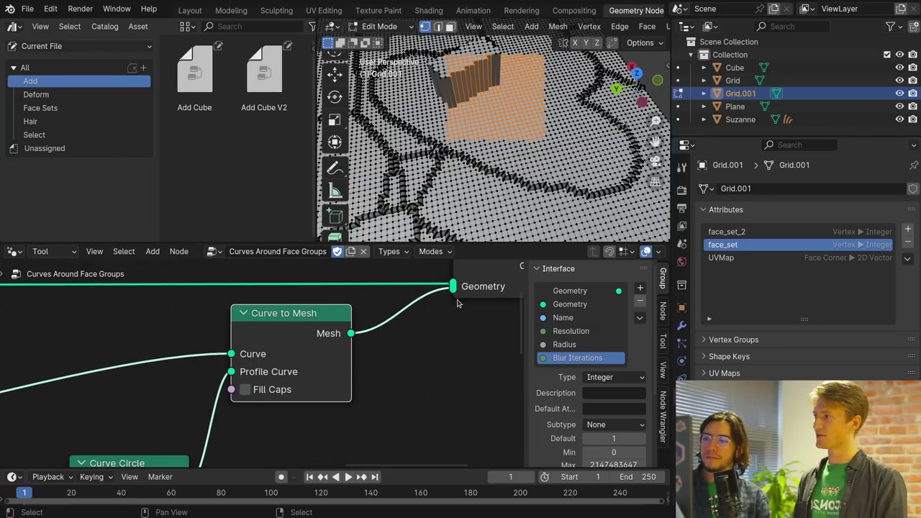
pyautogui.scroll(1, 509, 72)
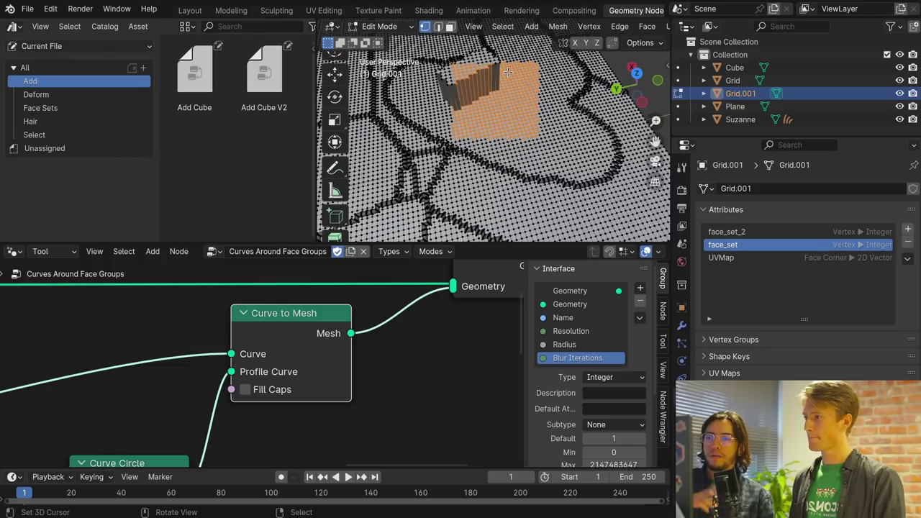
pyautogui.scroll(-1, 508, 72)
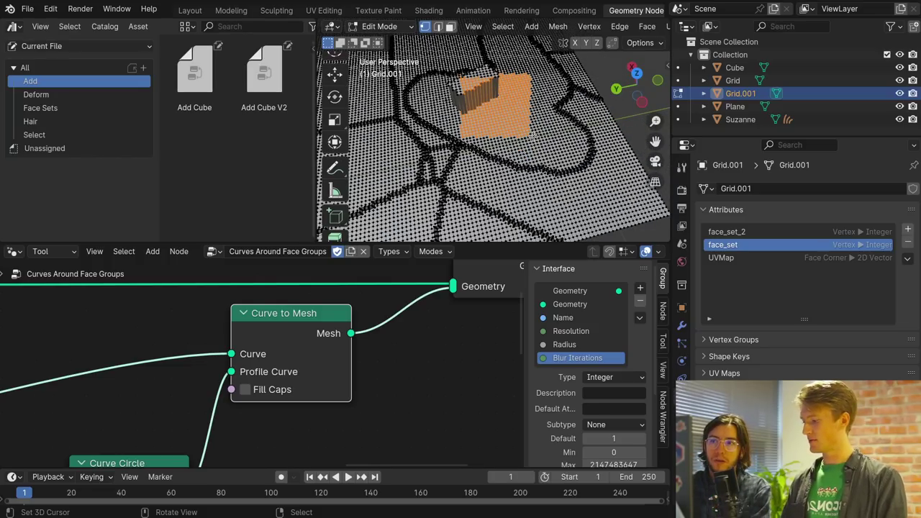
pyautogui.scroll(-3, 456, 203)
pyautogui.scroll(3, 461, 192)
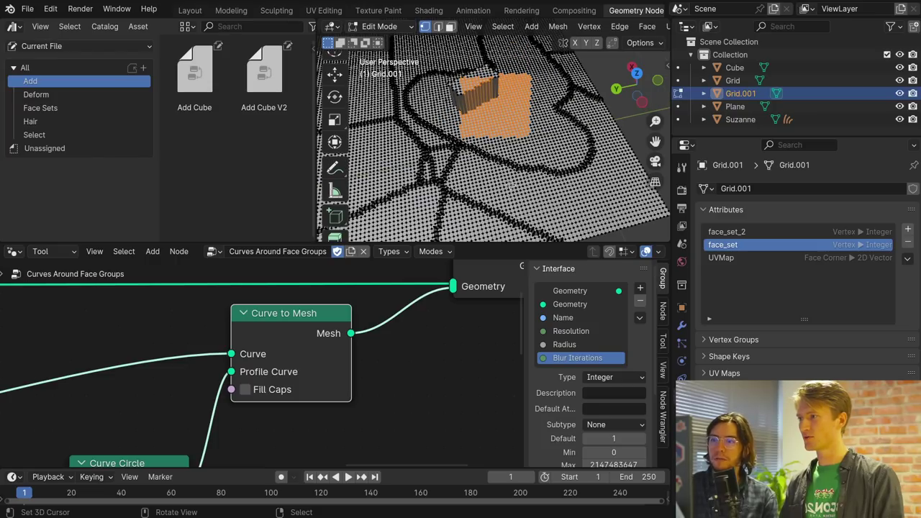
# Delete all boundary tube vertices by inverting a linked selection of the grid surface, and return to Object Mode
pyautogui.hotkey('alt', 'a')
pyautogui.press('l')
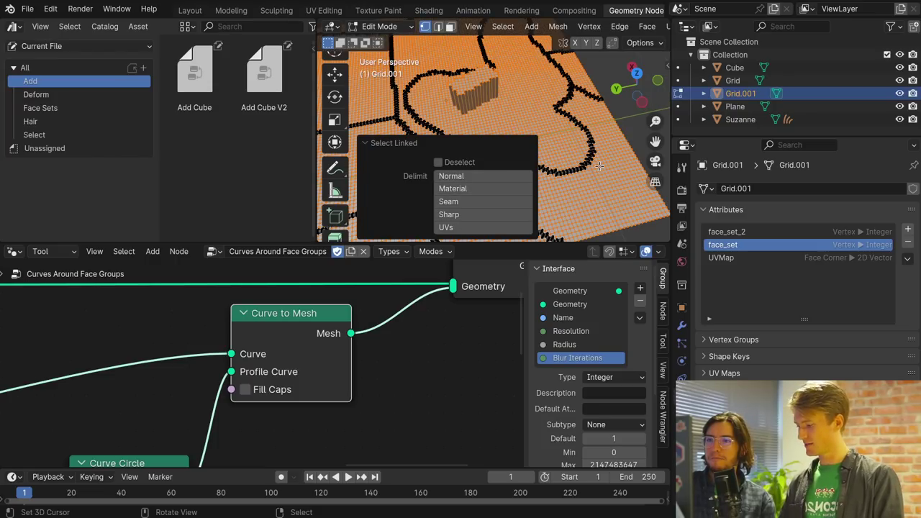
pyautogui.hotkey('ctrl', 'i')
pyautogui.press('x')
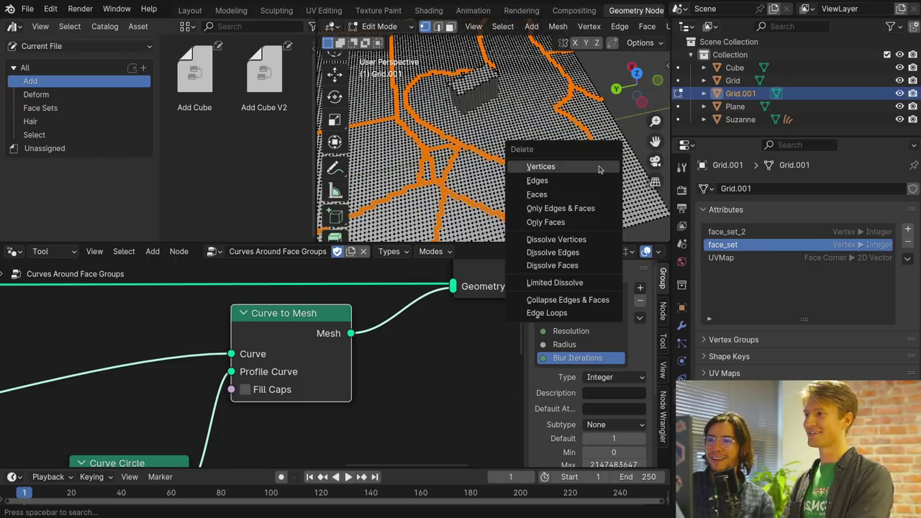
pyautogui.click(599, 167)
pyautogui.press('Tab')
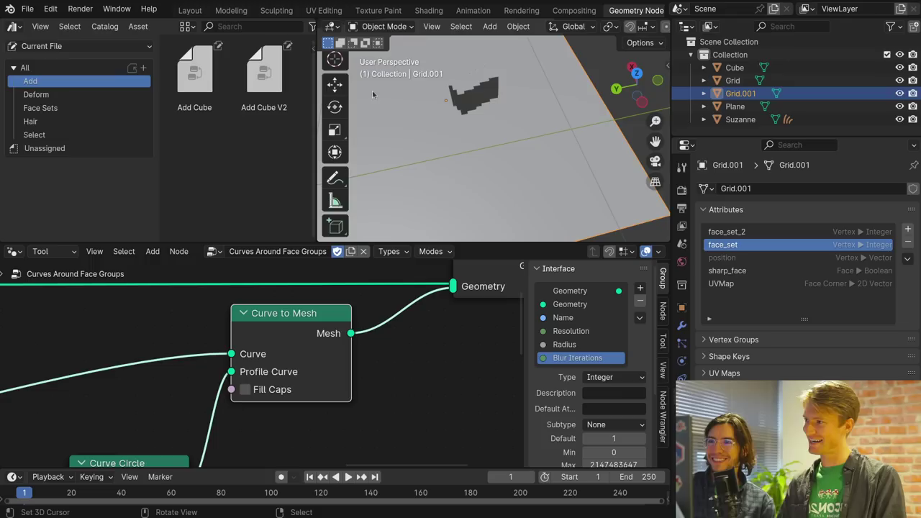
# Switch the grid to Sculpt Mode and generate face sets with Create Voronoi Face Sets
pyautogui.hotkey('ctrl', 'Tab')
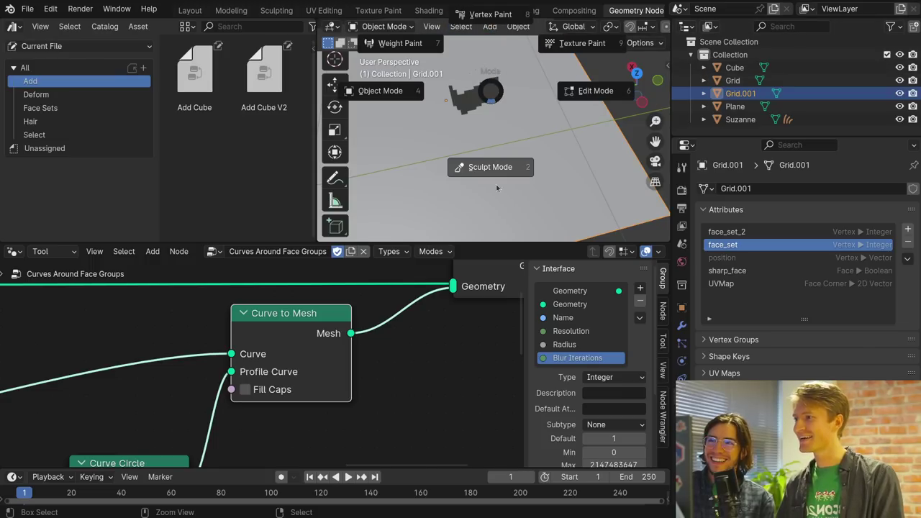
pyautogui.click(496, 185)
pyautogui.click(525, 26)
pyautogui.click(539, 86)
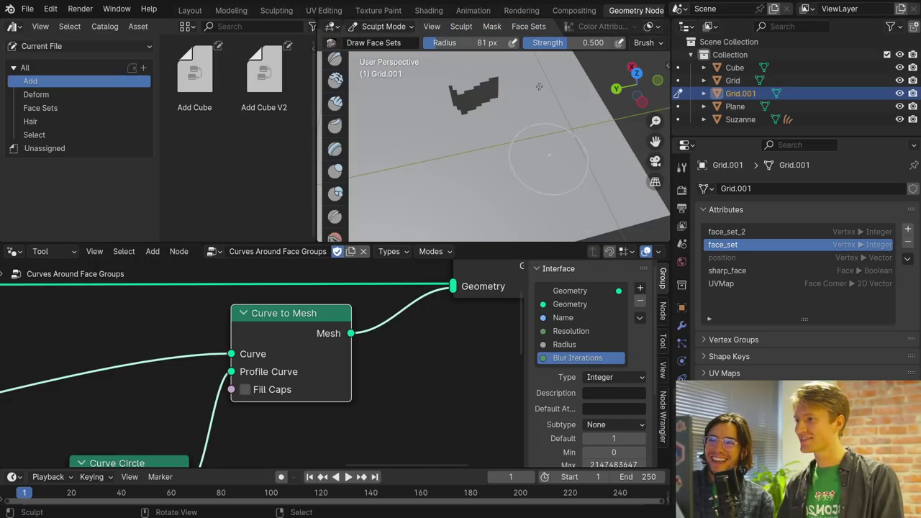
pyautogui.click(528, 26)
pyautogui.click(576, 232)
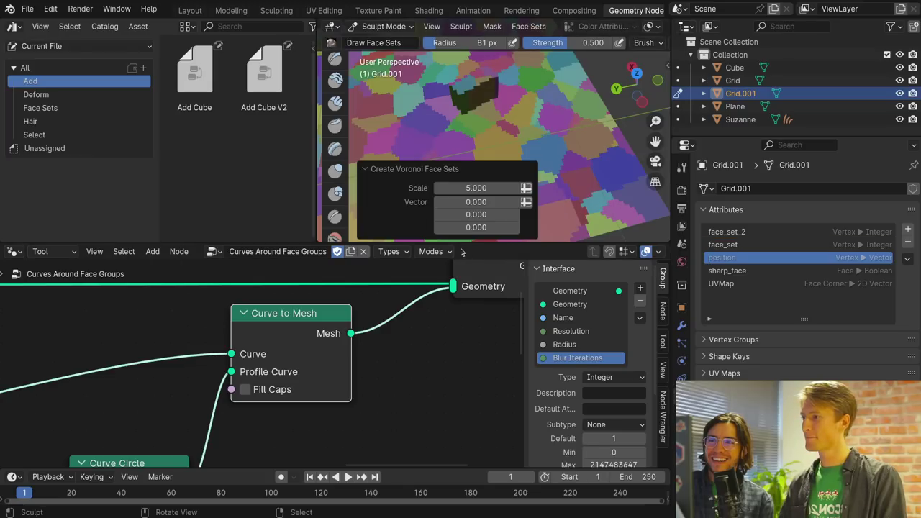
# Lower the Scale of the Voronoi face sets to make the cells on the grid much larger
pyautogui.keyDown('shift'); pyautogui.moveTo(534, 129); pyautogui.dragTo(576, 110, button='middle'); pyautogui.keyUp('shift')
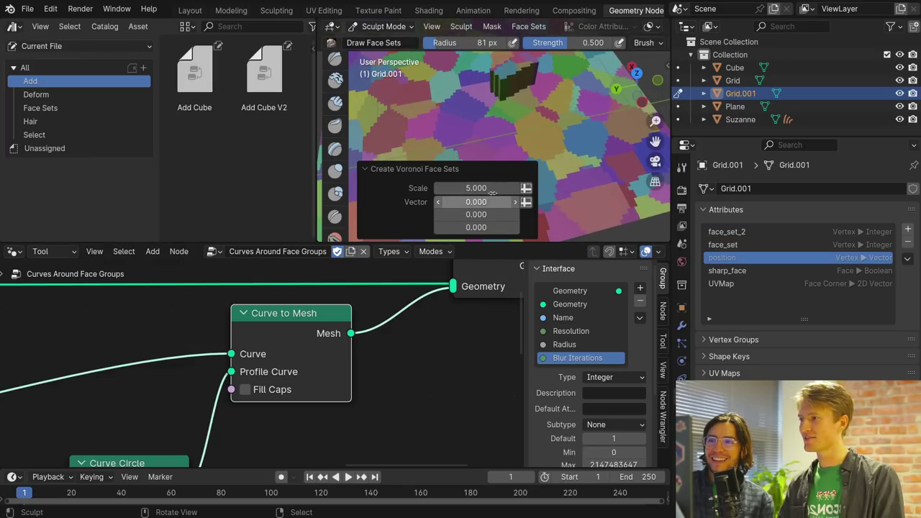
pyautogui.moveTo(492, 187); pyautogui.dragTo(435, 188)
pyautogui.click(404, 282)
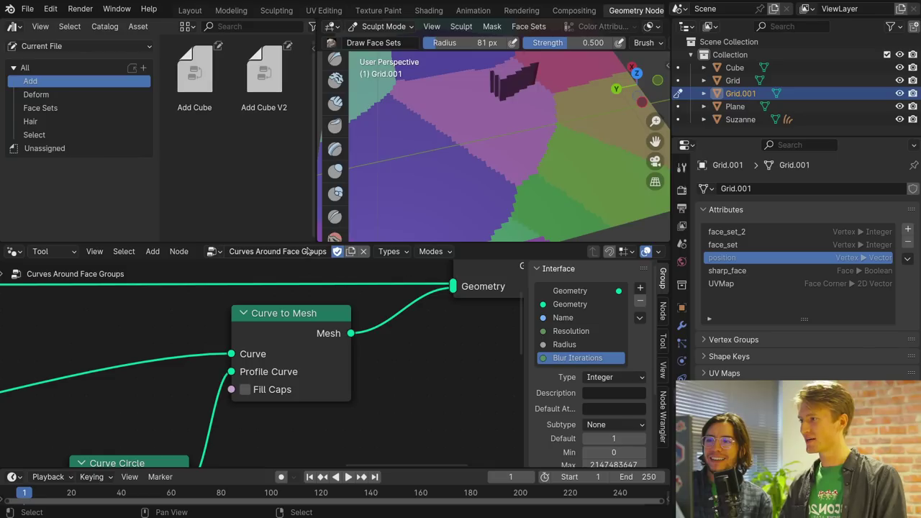
# Enable Sculpt Mode for the Curves Around Face Groups tool and check the Face Sets commands for it
pyautogui.click(429, 251)
pyautogui.click(386, 290)
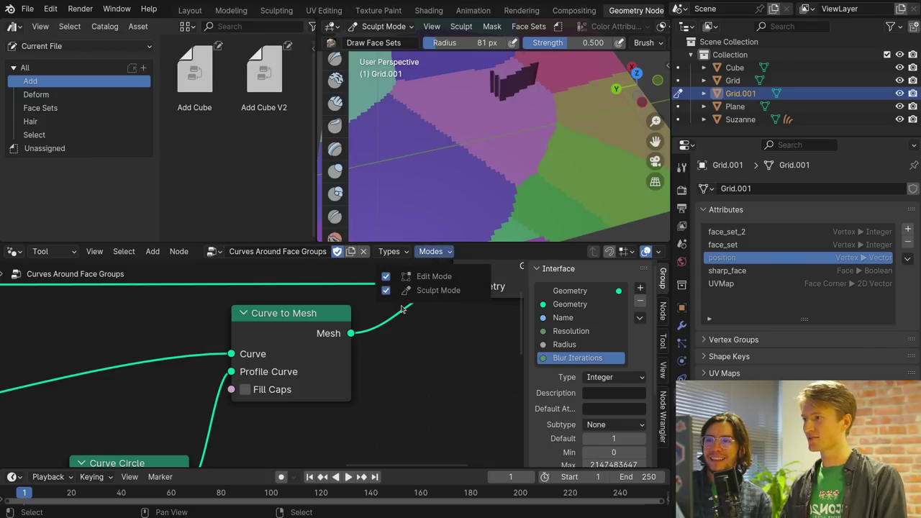
pyautogui.click(529, 26)
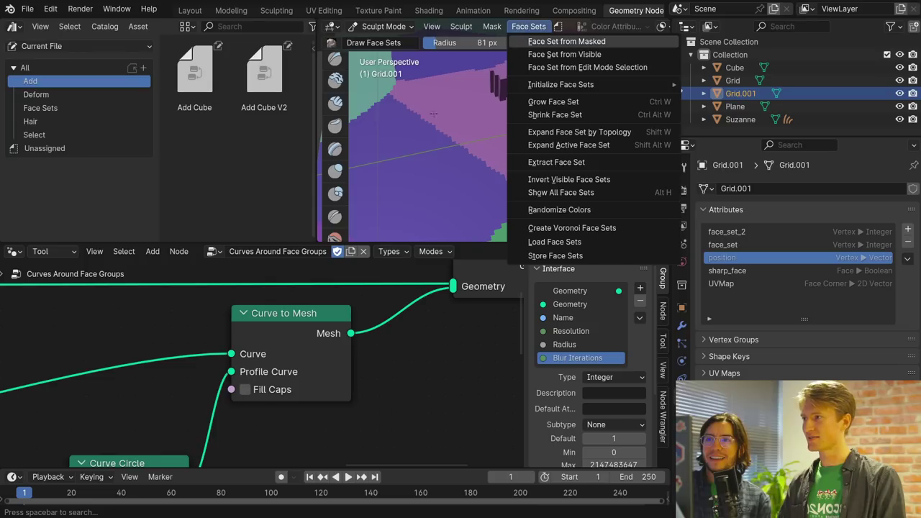
pyautogui.keyDown('shift'); pyautogui.moveTo(488, 176); pyautogui.dragTo(498, 193, button='middle'); pyautogui.keyUp('shift')
# Run Curves Around Face Groups on the grid with the face_set attribute and reduce the Radius to 0.008 m
pyautogui.click(558, 27)
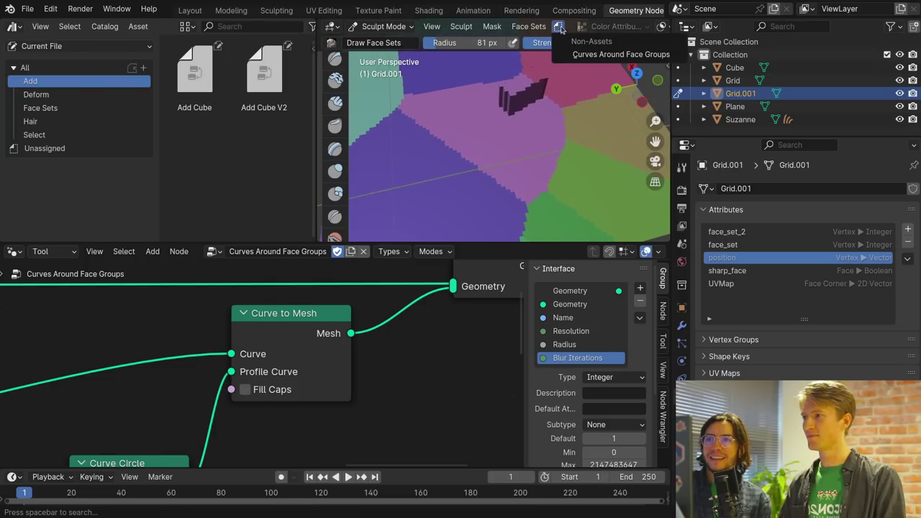
pyautogui.click(620, 54)
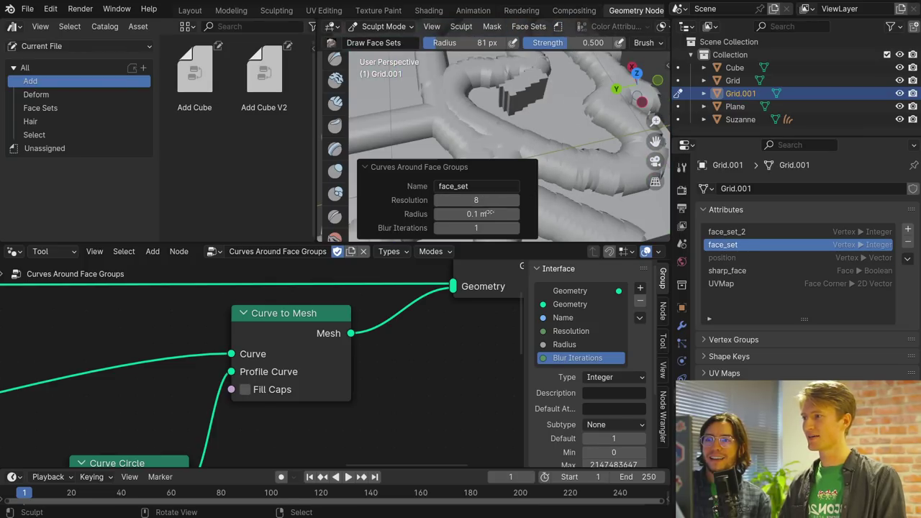
pyautogui.moveTo(490, 214); pyautogui.dragTo(461, 214)
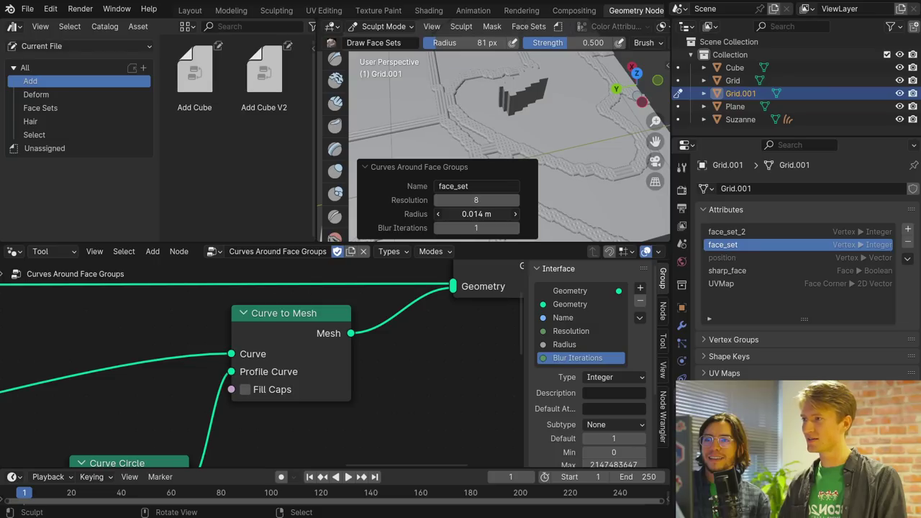
pyautogui.moveTo(608, 223)
pyautogui.mouseDown(button='middle')
pyautogui.moveTo(582, 187)
pyautogui.moveTo(568, 201)
pyautogui.moveTo(586, 180)
pyautogui.moveTo(563, 150)
pyautogui.moveTo(550, 164)
pyautogui.mouseUp(button='middle')
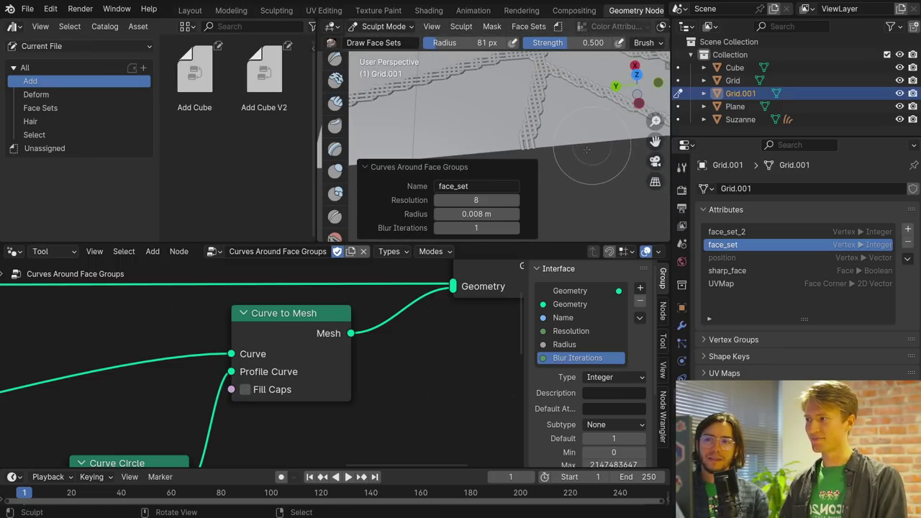
pyautogui.click(484, 185)
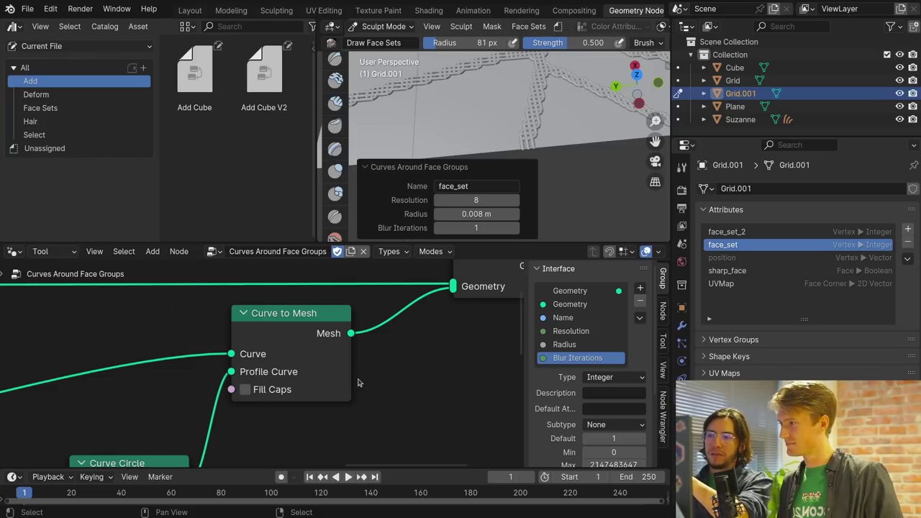
# Move the Group Output node farther away from the Join Geometry node
pyautogui.moveTo(381, 304); pyautogui.dragTo(154, 399, button='middle')
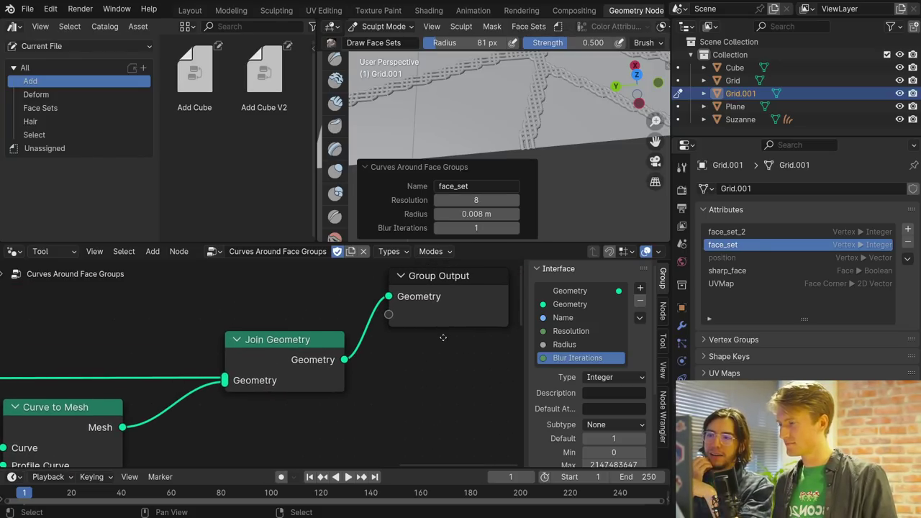
pyautogui.moveTo(453, 314); pyautogui.dragTo(371, 366, button='middle')
pyautogui.scroll(1, 365, 365)
pyautogui.moveTo(362, 362); pyautogui.dragTo(419, 387)
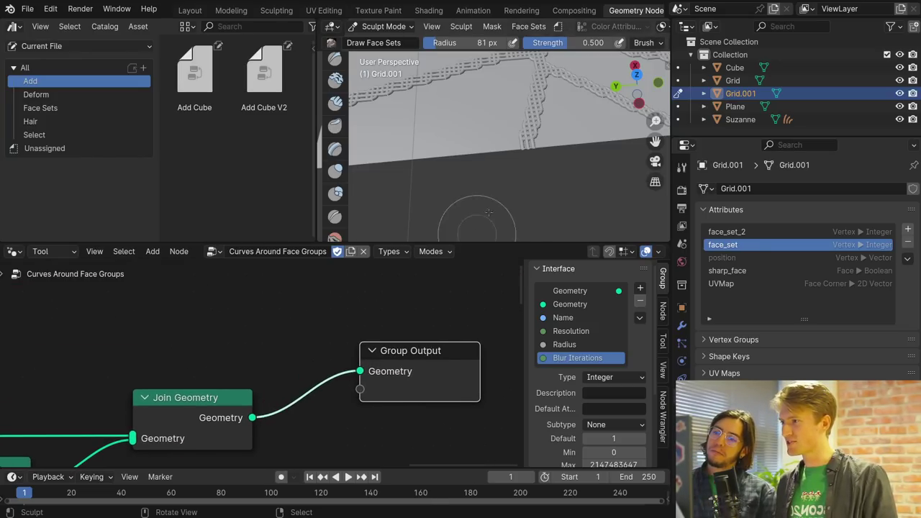
# Display the Hair asset catalog and select Suzanne's hair curves in Object Mode
pyautogui.moveTo(520, 165); pyautogui.dragTo(503, 168, button='middle')
pyautogui.click(39, 121)
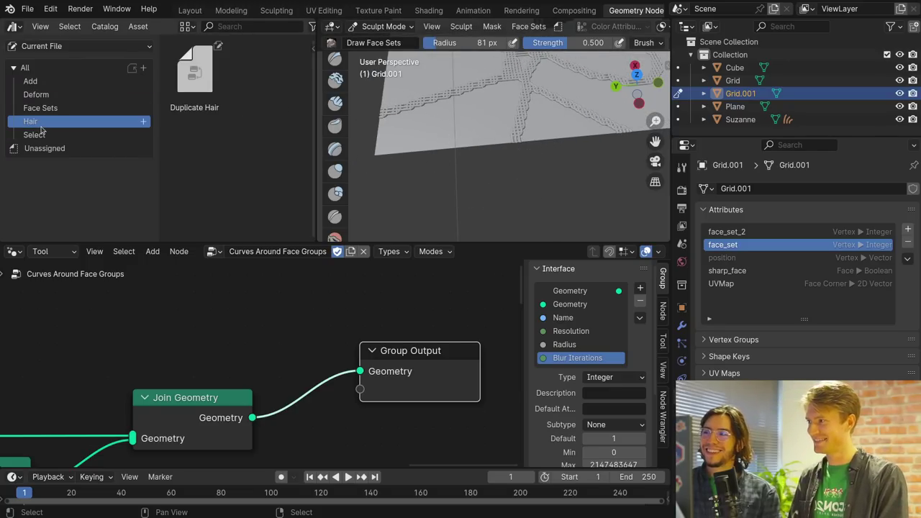
pyautogui.moveTo(495, 155)
pyautogui.mouseDown(button='middle')
pyautogui.moveTo(538, 32)
pyautogui.moveTo(582, 33)
pyautogui.moveTo(519, 126)
pyautogui.moveTo(668, 33)
pyautogui.mouseUp(button='middle')
pyautogui.scroll(-3, 460, 101)
pyautogui.scroll(-7, 452, 188)
pyautogui.moveTo(451, 162)
pyautogui.keyDown('shift'); pyautogui.mouseDown(button='middle')
pyautogui.moveTo(519, 157)
pyautogui.moveTo(530, 167)
pyautogui.moveTo(389, 155)
pyautogui.mouseUp(button='middle'); pyautogui.keyUp('shift')
pyautogui.scroll(6, 533, 154)
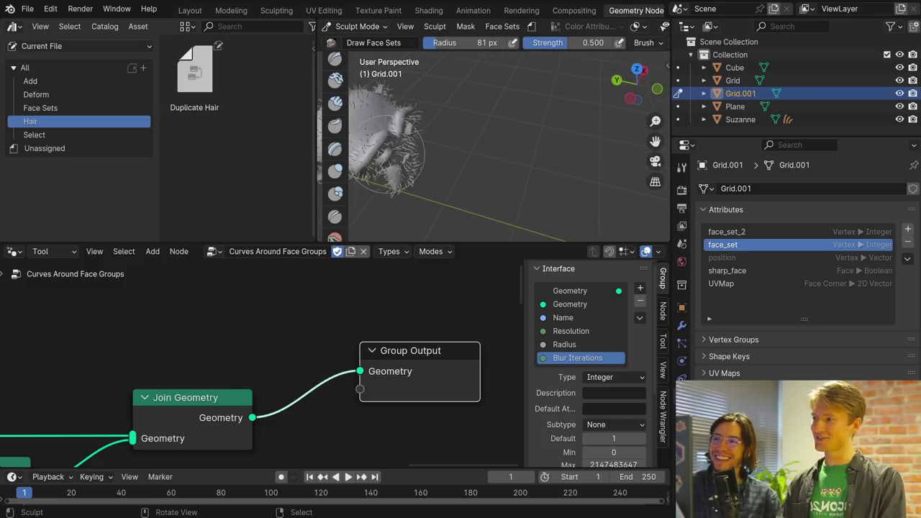
pyautogui.moveTo(464, 131); pyautogui.dragTo(485, 168, button='middle')
pyautogui.hotkey('ctrl', 'Tab')
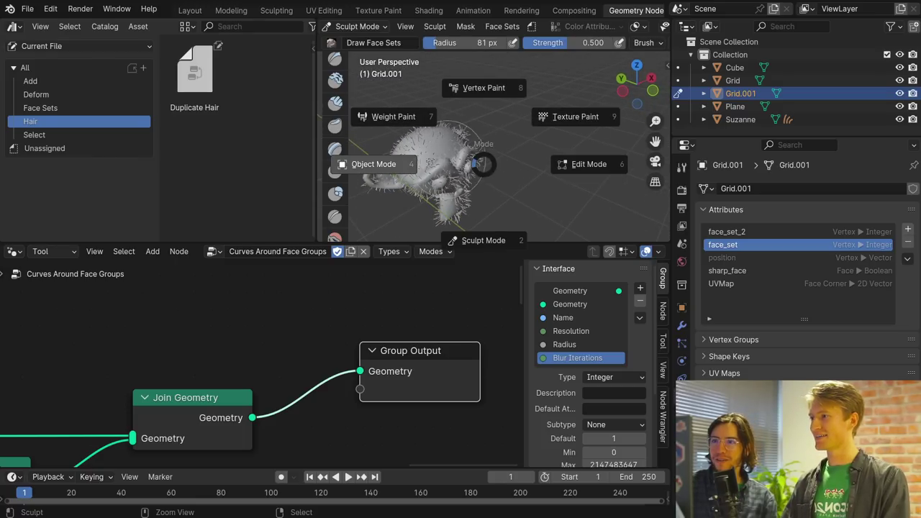
pyautogui.click(374, 164)
pyautogui.click(447, 229)
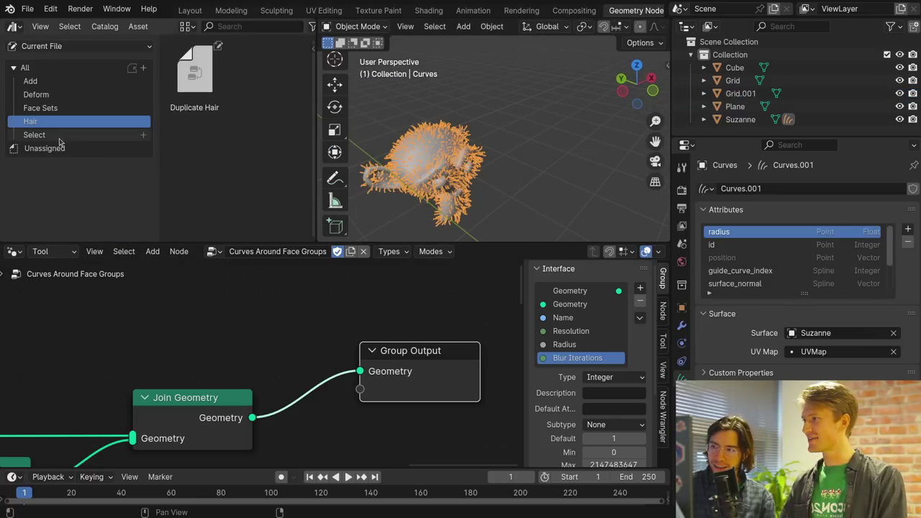
# Browse the Hair catalog of the Essentials asset library and highlight the Clump Hair Curves asset
pyautogui.scroll(5, 460, 176)
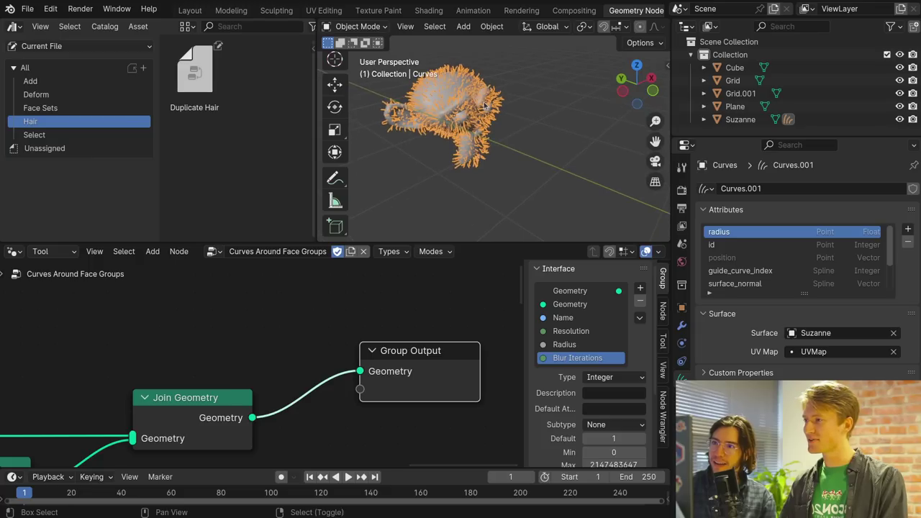
pyautogui.click(46, 47)
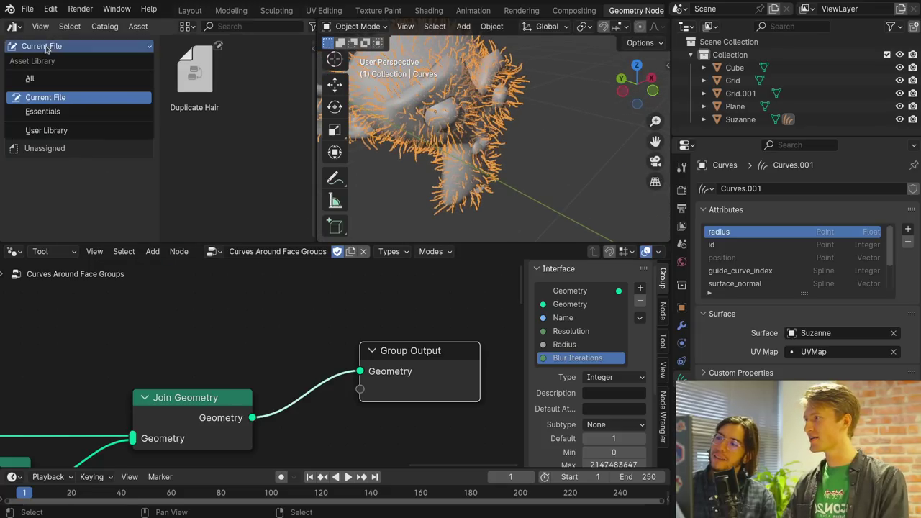
pyautogui.click(44, 110)
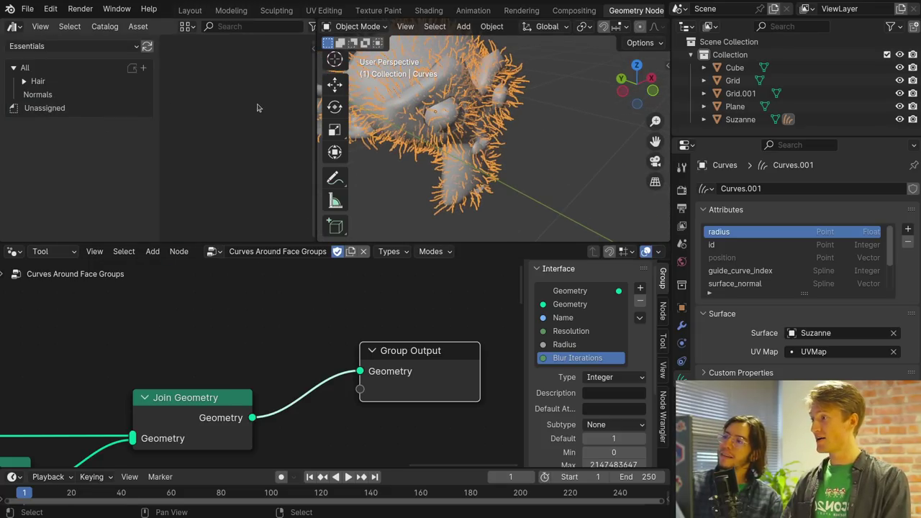
pyautogui.click(43, 81)
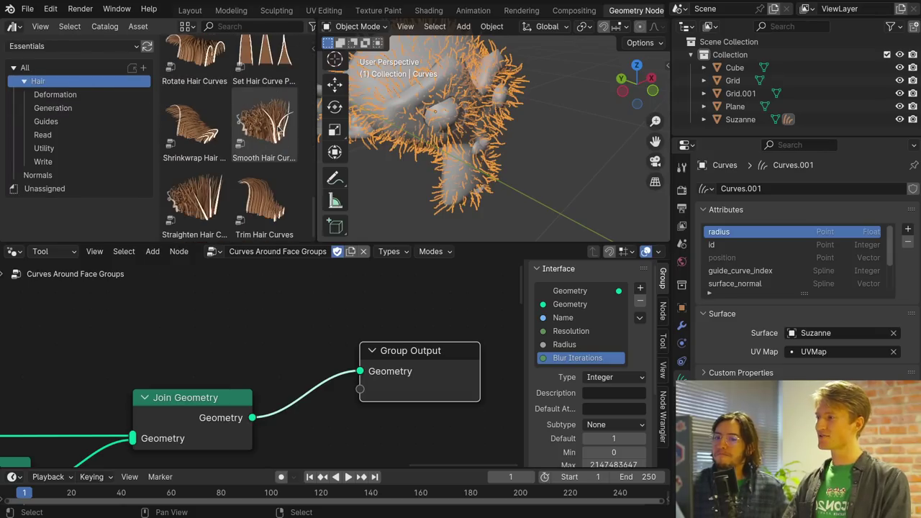
pyautogui.scroll(10, 264, 144)
pyautogui.click(264, 151)
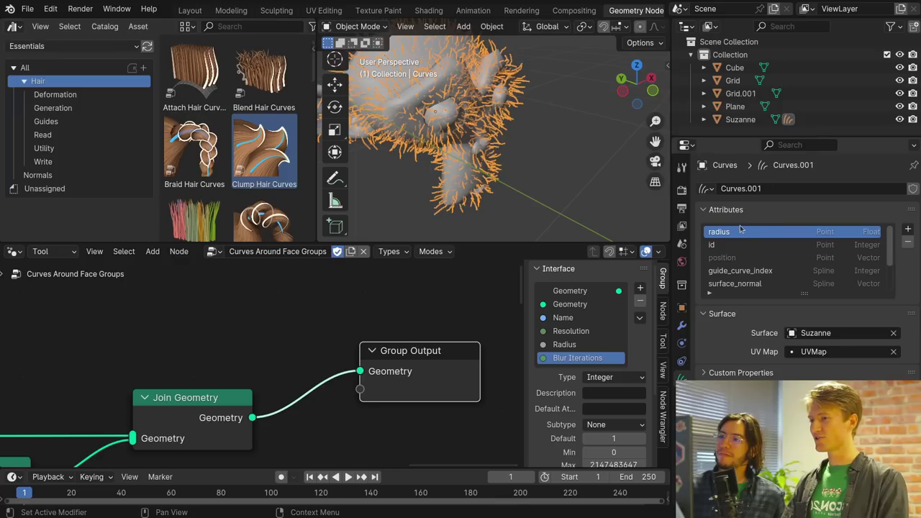
# Show the hair curves' modifiers and check which Hair Generation modifiers can be added
pyautogui.click(681, 325)
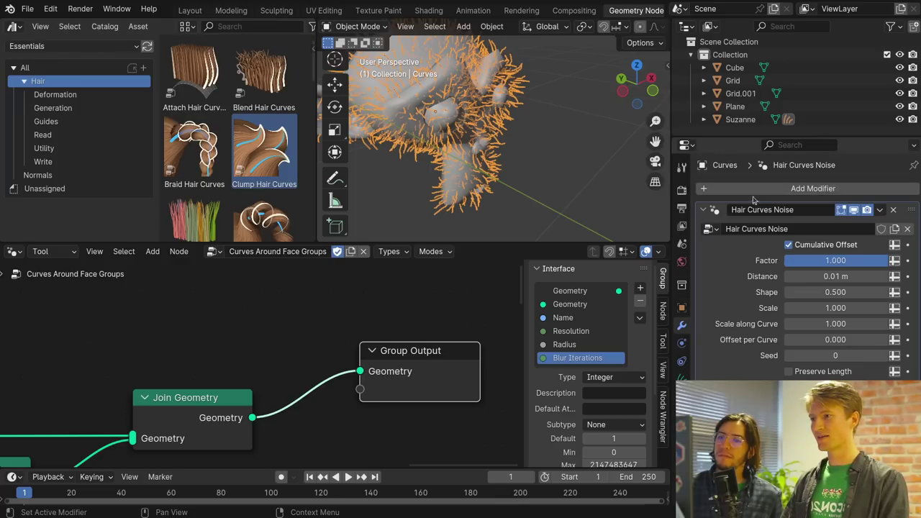
pyautogui.click(719, 189)
pyautogui.moveTo(719, 207)
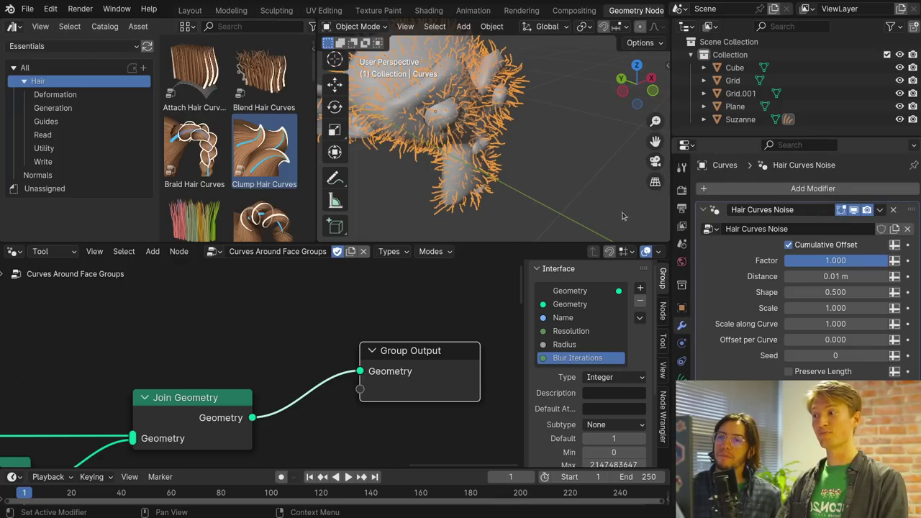
pyautogui.click(765, 193)
pyautogui.moveTo(758, 208)
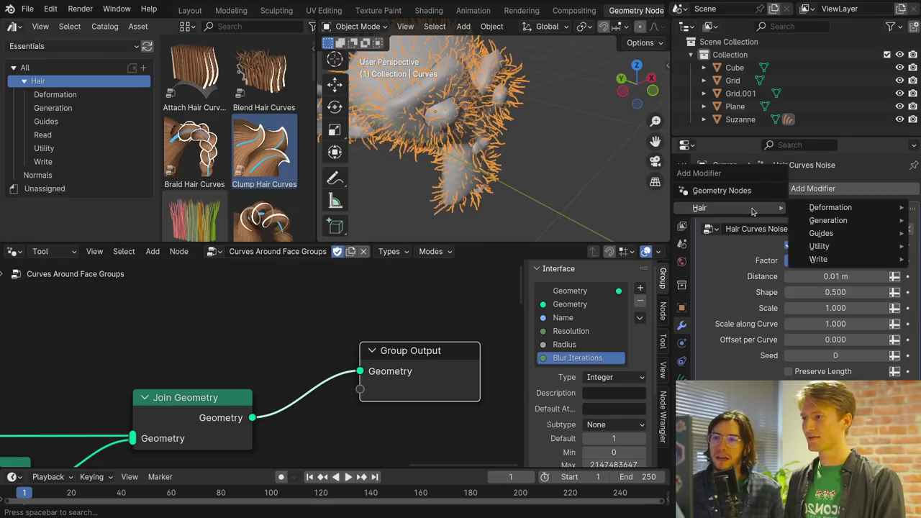
pyautogui.moveTo(882, 221)
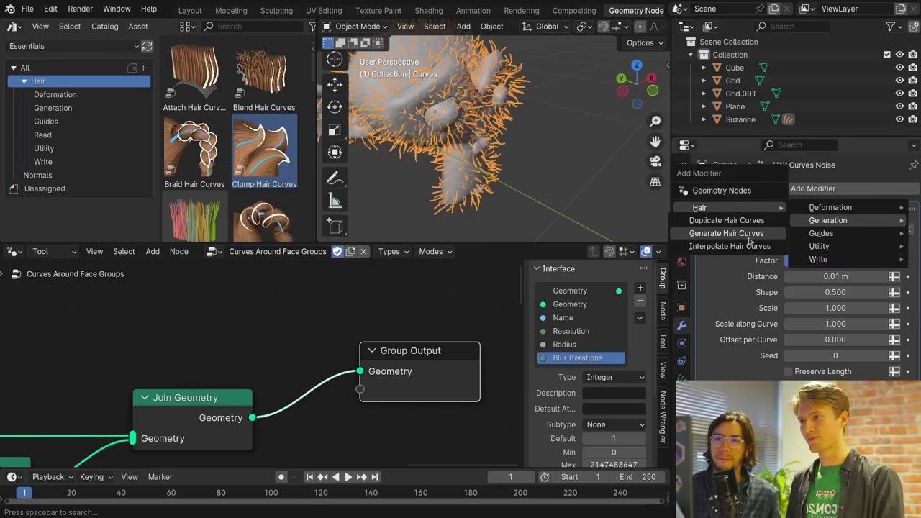
# Load the Duplicate Hair tool in the node editor and examine how Group Input feeds its Duplicate Hair Curves node
pyautogui.click(213, 251)
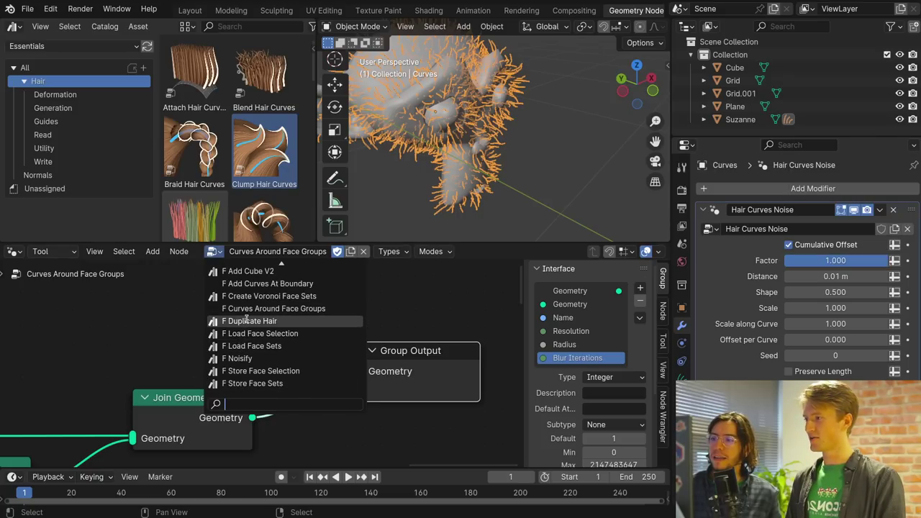
pyautogui.click(229, 324)
pyautogui.moveTo(225, 334); pyautogui.dragTo(291, 342, button='middle')
pyautogui.scroll(-2, 291, 343)
pyautogui.moveTo(318, 305); pyautogui.dragTo(327, 312)
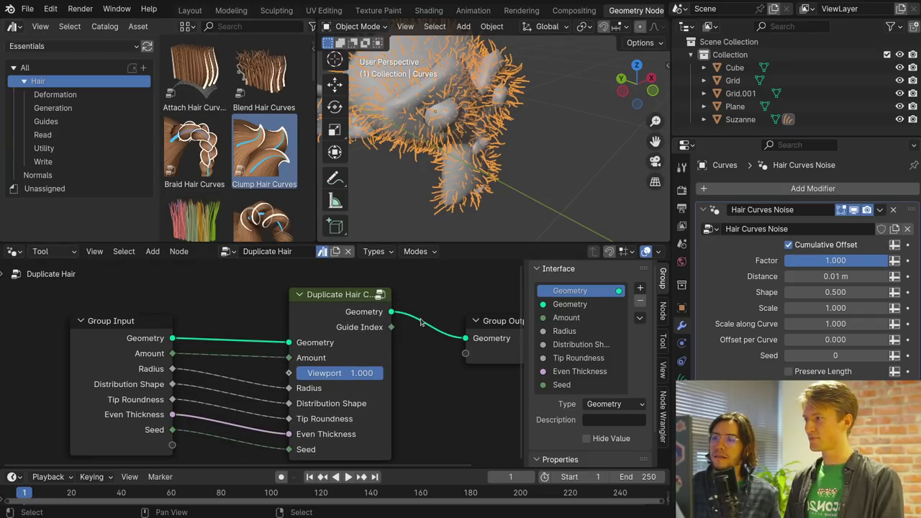
pyautogui.scroll(1, 262, 353)
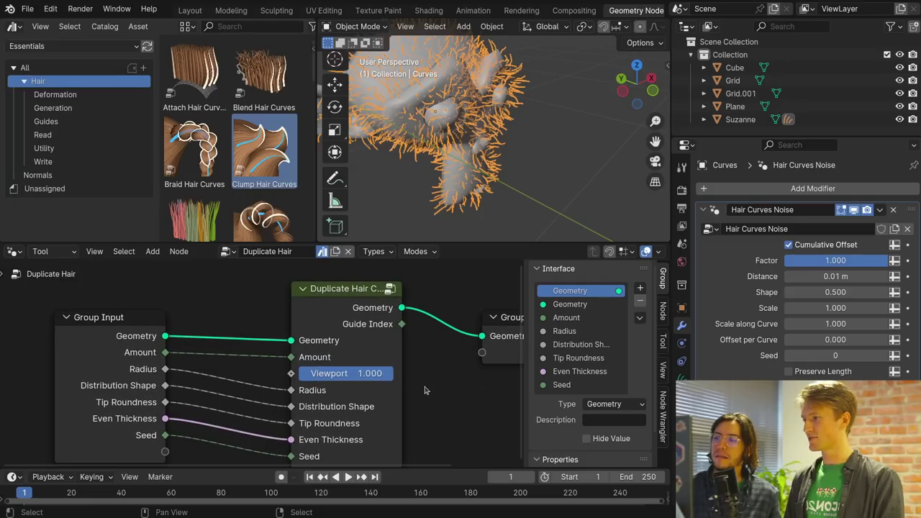
pyautogui.moveTo(394, 373)
pyautogui.mouseDown()
pyautogui.moveTo(298, 373)
pyautogui.moveTo(395, 377)
pyautogui.mouseUp()
pyautogui.moveTo(354, 297)
pyautogui.mouseDown()
pyautogui.moveTo(387, 314)
pyautogui.moveTo(359, 297)
pyautogui.mouseUp()
pyautogui.moveTo(371, 350); pyautogui.dragTo(420, 333, button='middle')
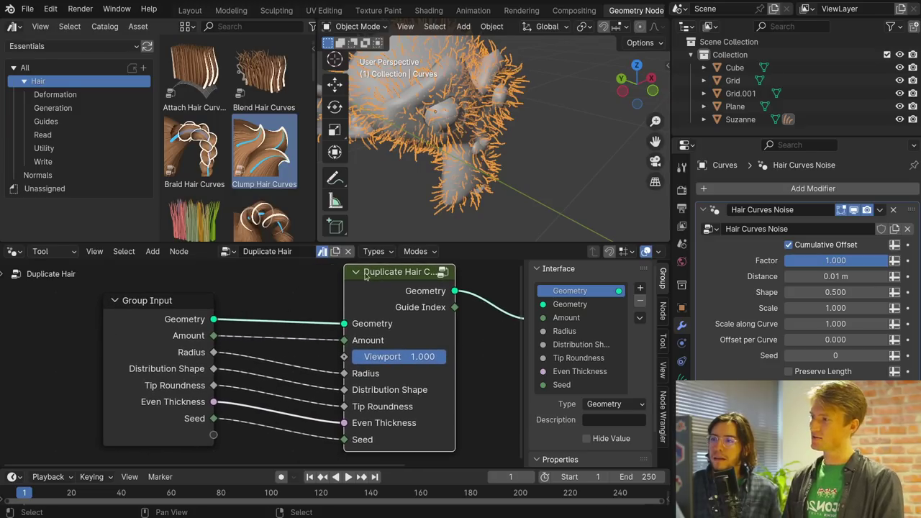
pyautogui.click(260, 293)
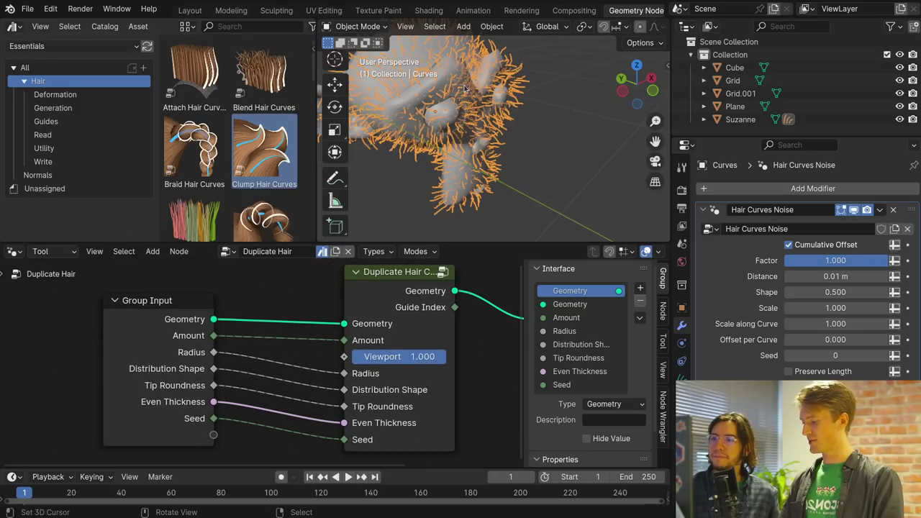
# Enter Edit Mode on Suzanne's hair curves with a close view of the head
pyautogui.moveTo(464, 89); pyautogui.dragTo(423, 41, button='middle')
pyautogui.press('Tab')
pyautogui.scroll(3, 488, 94)
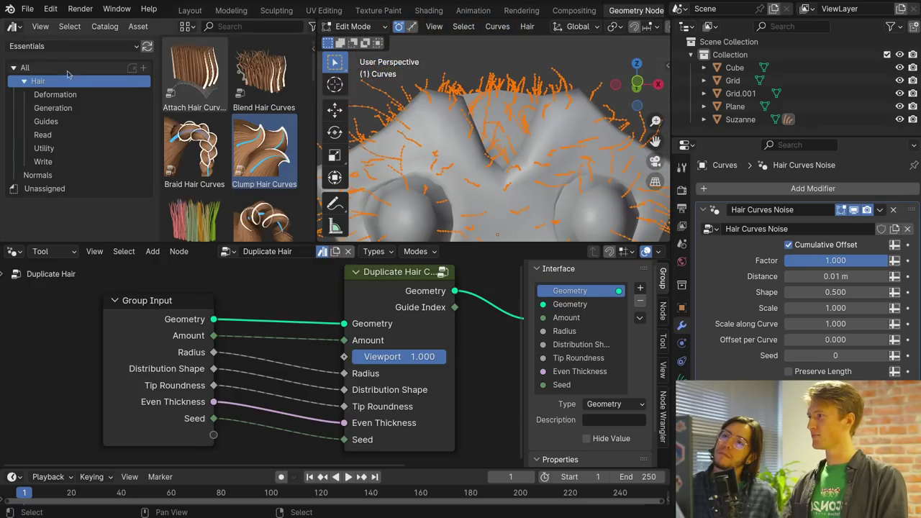
# Switch the asset library back to Current File and select the Duplicate Hair asset in the Hair catalog
pyautogui.click(72, 46)
pyautogui.click(133, 97)
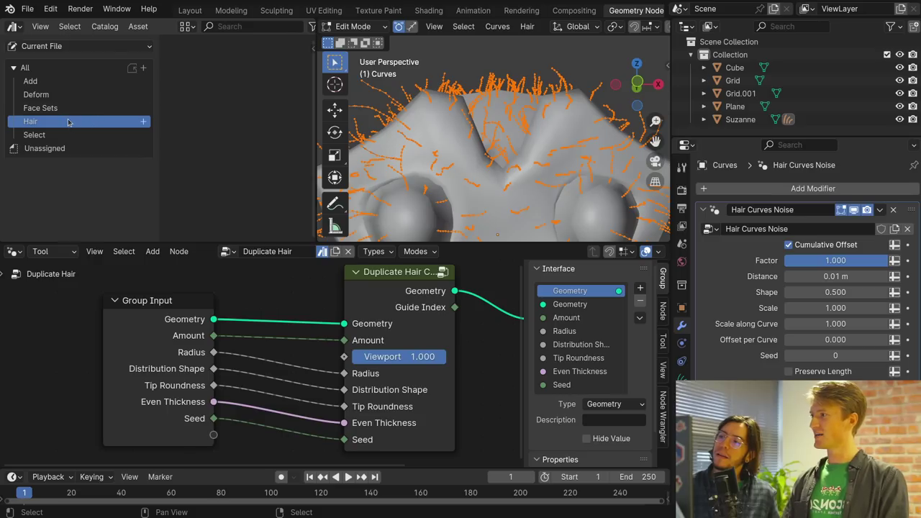
pyautogui.click(50, 148)
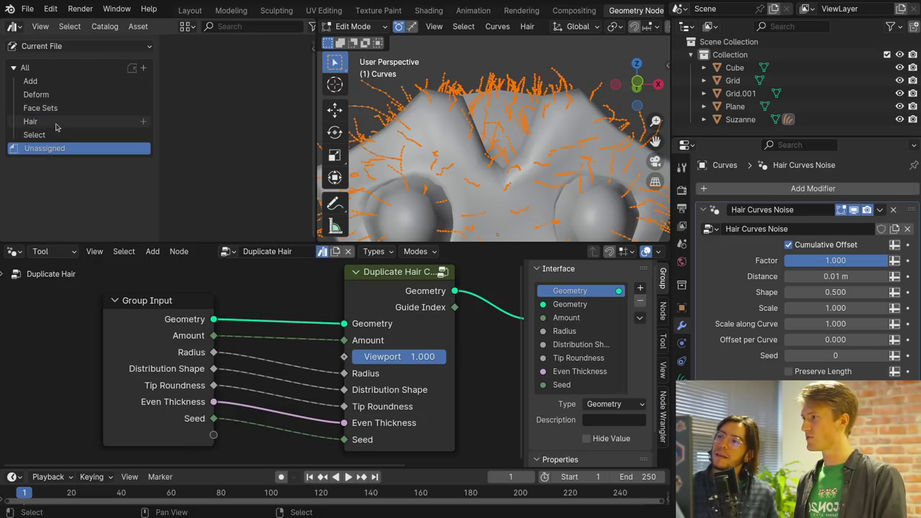
pyautogui.click(43, 121)
pyautogui.click(195, 72)
# Run the Duplicate Hair tool on the hair curves and reduce its Radius to 0.02 m
pyautogui.moveTo(544, 147); pyautogui.dragTo(587, 154, button='middle')
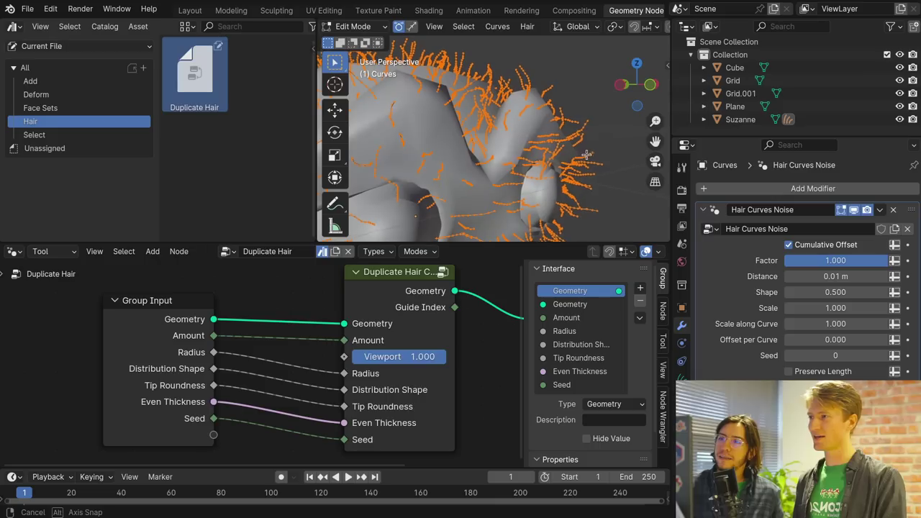
pyautogui.click(529, 27)
pyautogui.click(546, 40)
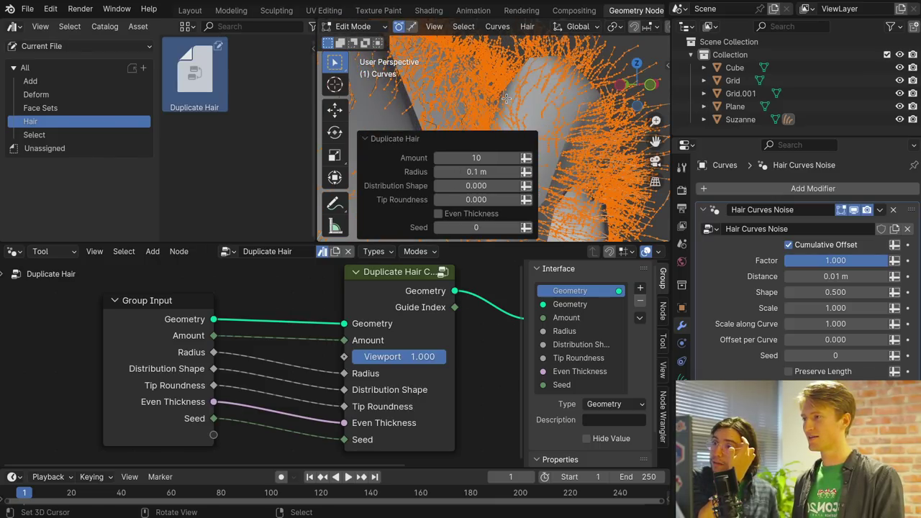
pyautogui.moveTo(496, 172); pyautogui.dragTo(453, 172)
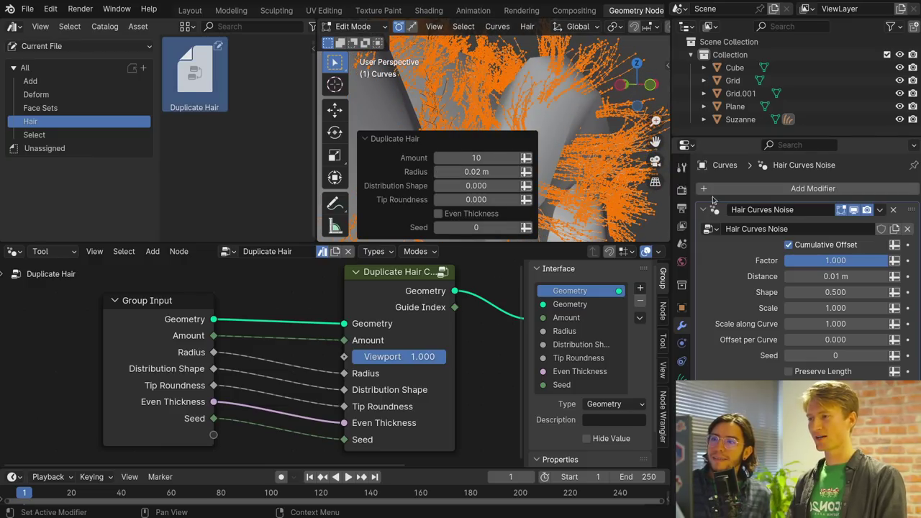
pyautogui.scroll(-5, 783, 284)
pyautogui.scroll(5, 782, 286)
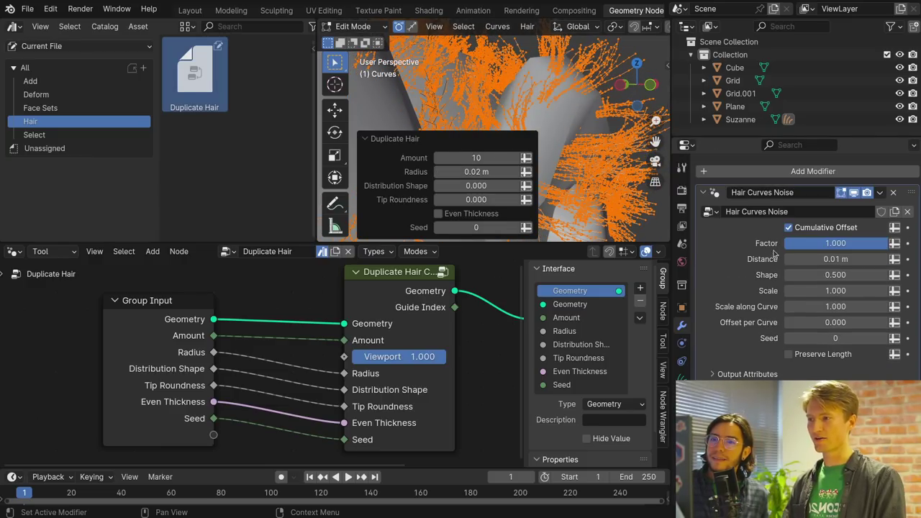
# Box-select a patch of duplicated hair near Suzanne's ear, inspect its points in a maximized viewport, and clear the selection
pyautogui.moveTo(503, 144); pyautogui.dragTo(531, 97, button='middle')
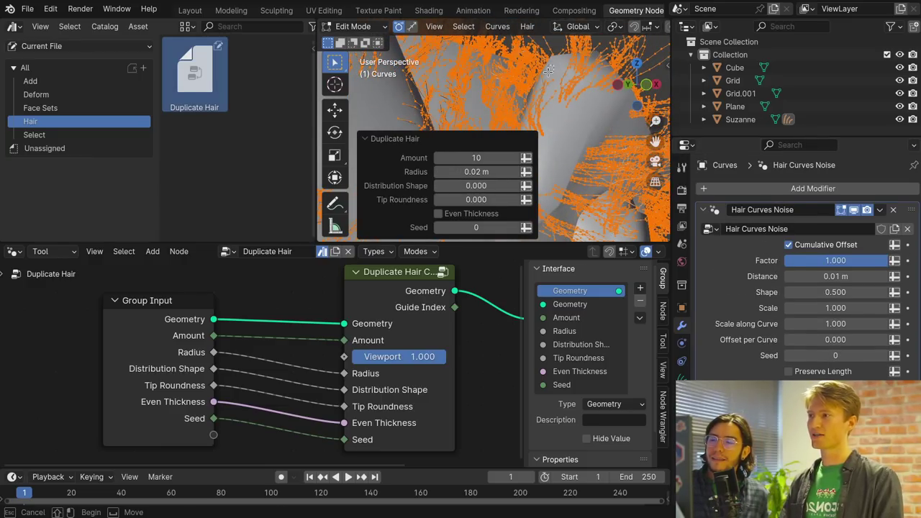
pyautogui.hotkey('alt', 'a')
pyautogui.moveTo(568, 57); pyautogui.dragTo(508, 137)
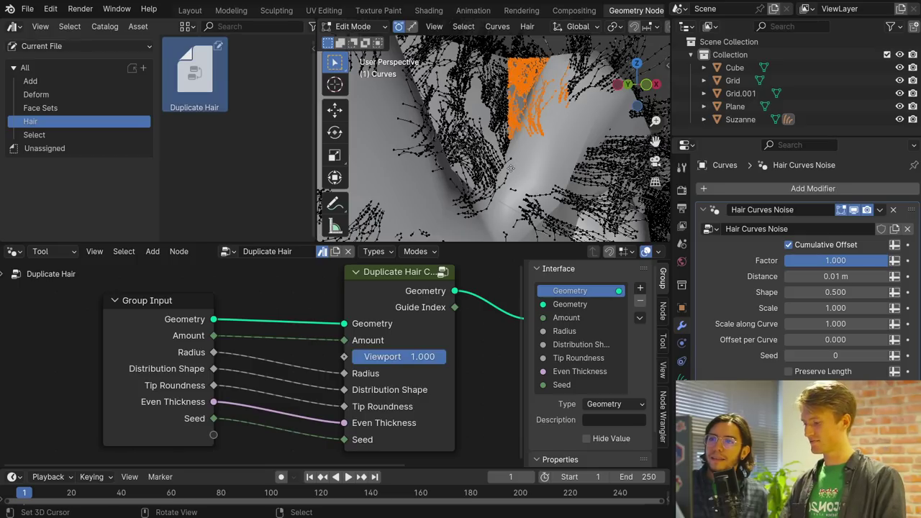
pyautogui.moveTo(511, 167); pyautogui.dragTo(532, 154, button='middle')
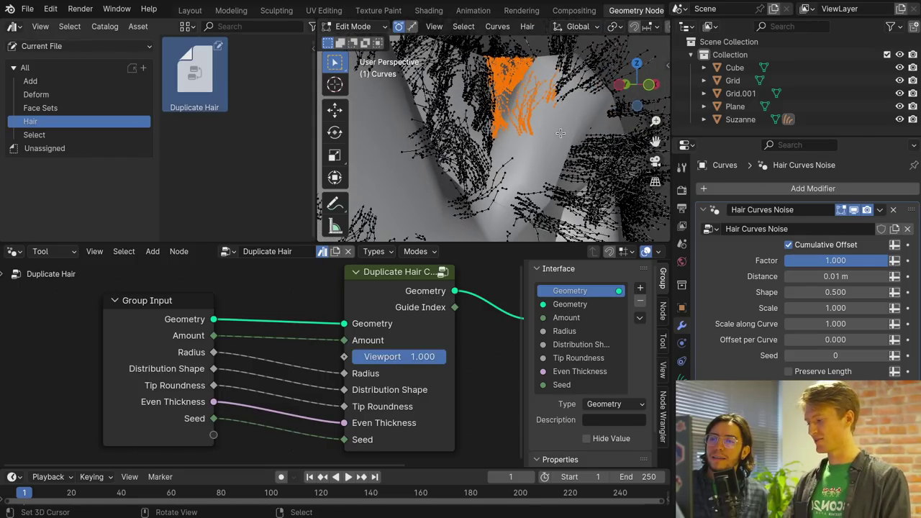
pyautogui.hotkey('ctrl', 'space')
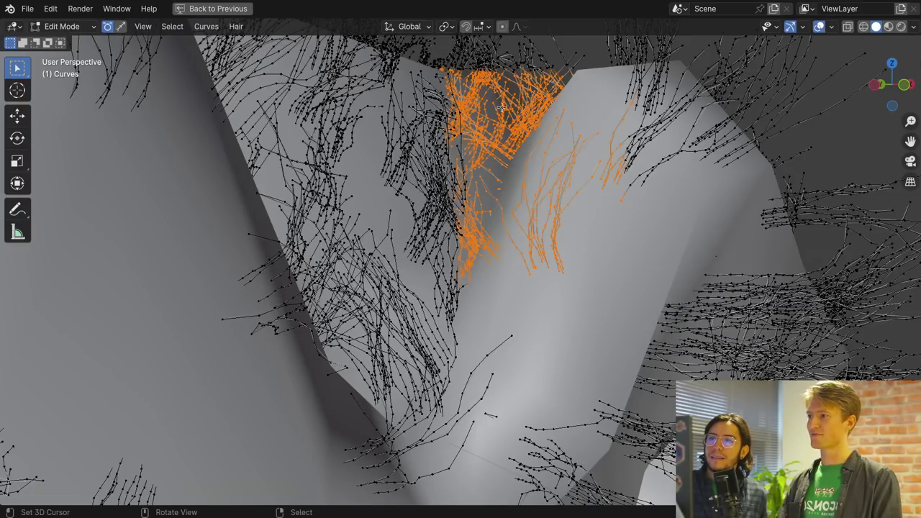
pyautogui.press('a')
pyautogui.hotkey('alt', 'a')
pyautogui.hotkey('ctrl', 'space')
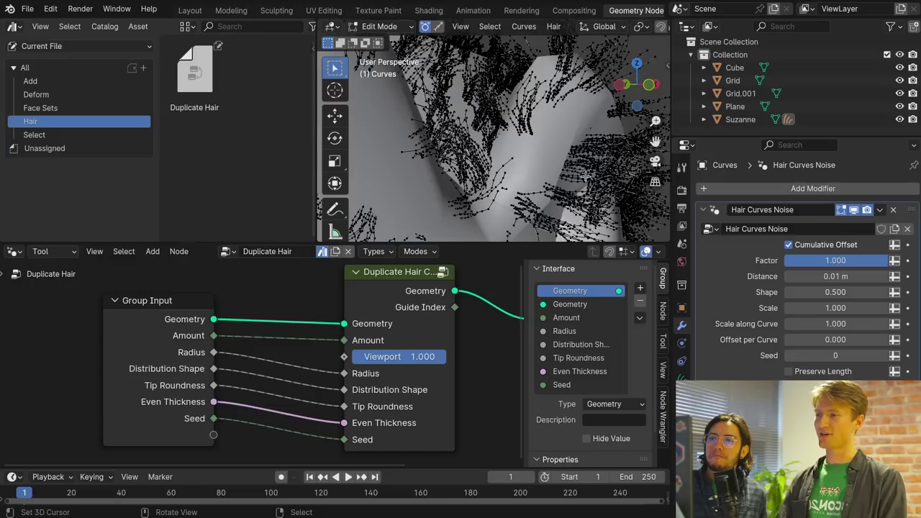
# Return the hair curves to Object Mode and bring the cube and grids into view
pyautogui.scroll(-15, 482, 204)
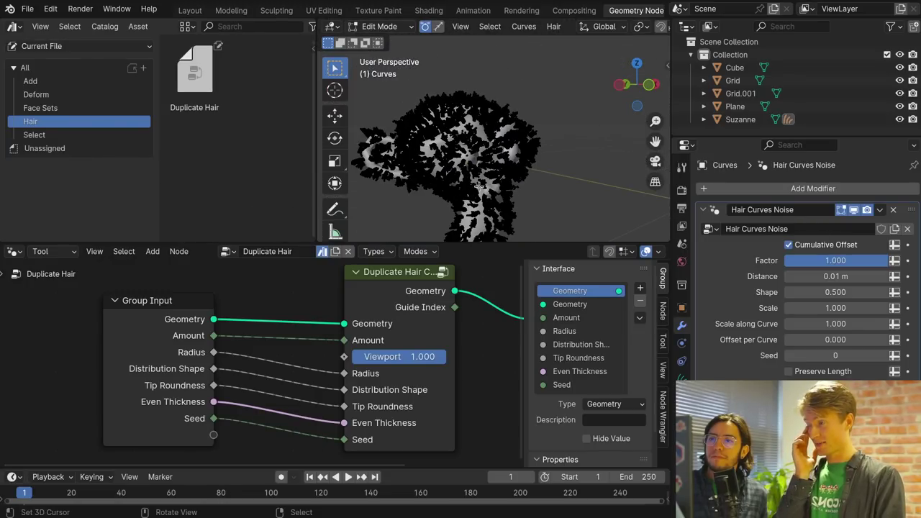
pyautogui.moveTo(518, 210); pyautogui.dragTo(623, 228, button='middle')
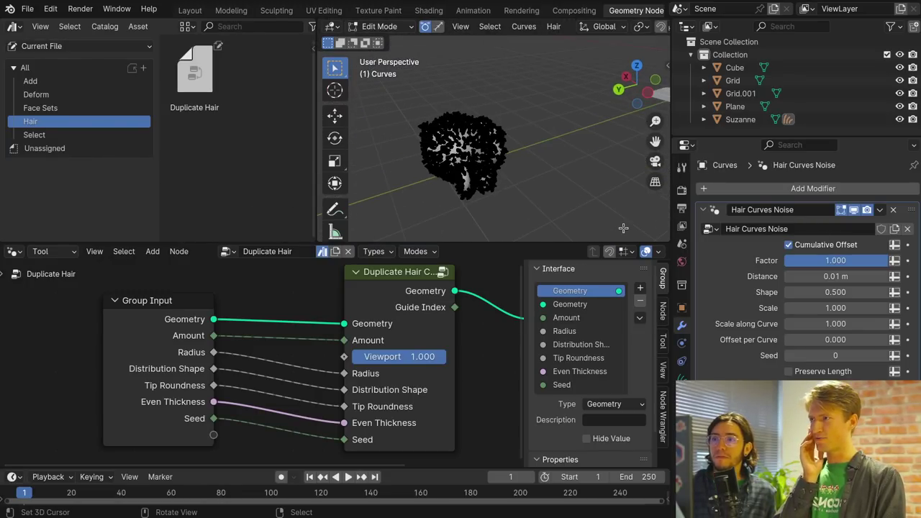
pyautogui.keyDown('shift'); pyautogui.moveTo(559, 183); pyautogui.dragTo(554, 29, button='middle'); pyautogui.keyUp('shift')
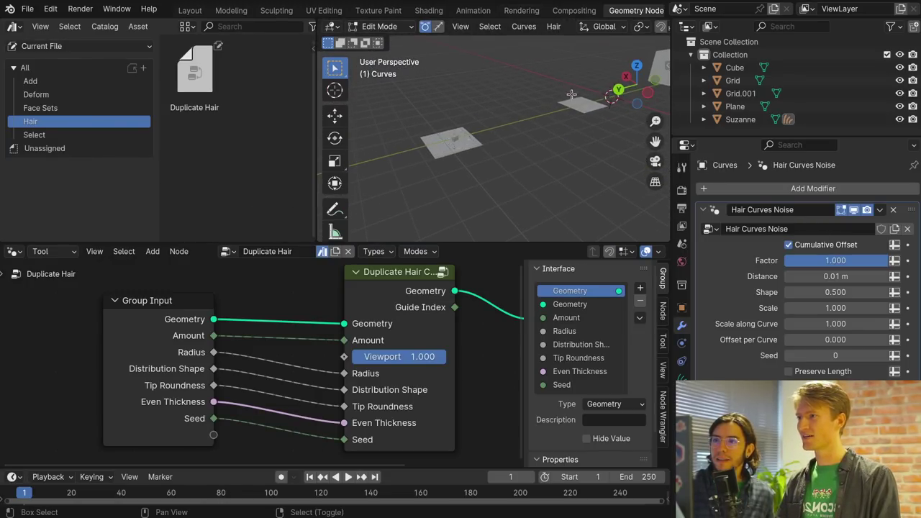
pyautogui.keyDown('shift'); pyautogui.moveTo(572, 94); pyautogui.dragTo(460, 154, button='middle'); pyautogui.keyUp('shift')
pyautogui.hotkey('ctrl', 'Tab')
pyautogui.click(465, 135)
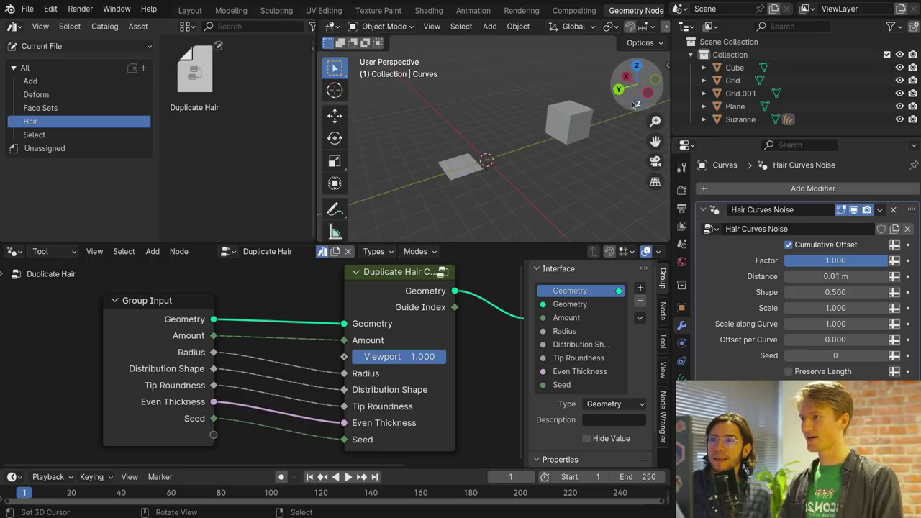
# Select the cube, enter Edit Mode, and select its top face in face select mode
pyautogui.rightClick(583, 112)
pyautogui.scroll(1, 589, 119)
pyautogui.press('Tab')
pyautogui.scroll(2, 588, 118)
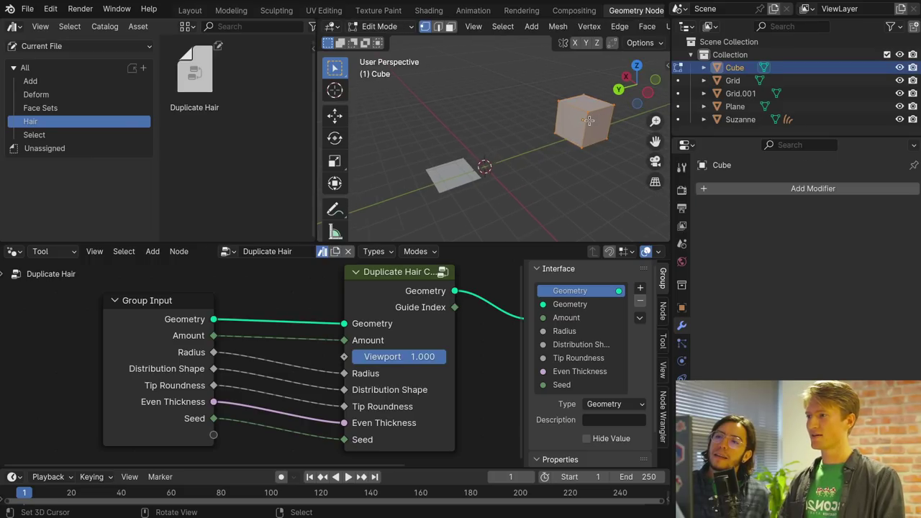
pyautogui.keyDown('shift'); pyautogui.moveTo(514, 183); pyautogui.dragTo(403, 204, button='middle'); pyautogui.keyUp('shift')
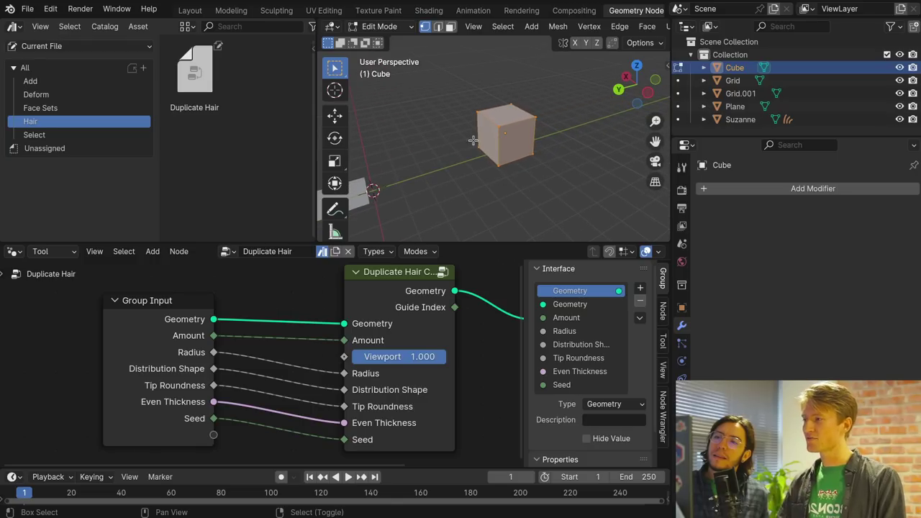
pyautogui.press('3')
pyautogui.click(510, 106)
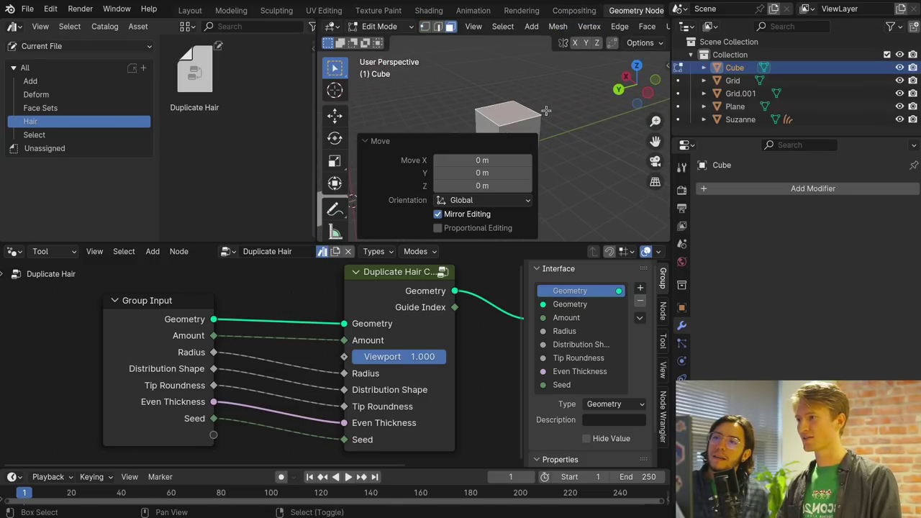
# Store the cube's selected top face with Store Face Selection as face_selection and display the mesh's attribute list
pyautogui.keyDown('shift'); pyautogui.moveTo(545, 110); pyautogui.dragTo(545, 107, button='middle'); pyautogui.keyUp('shift')
pyautogui.scroll(-5, 631, 26)
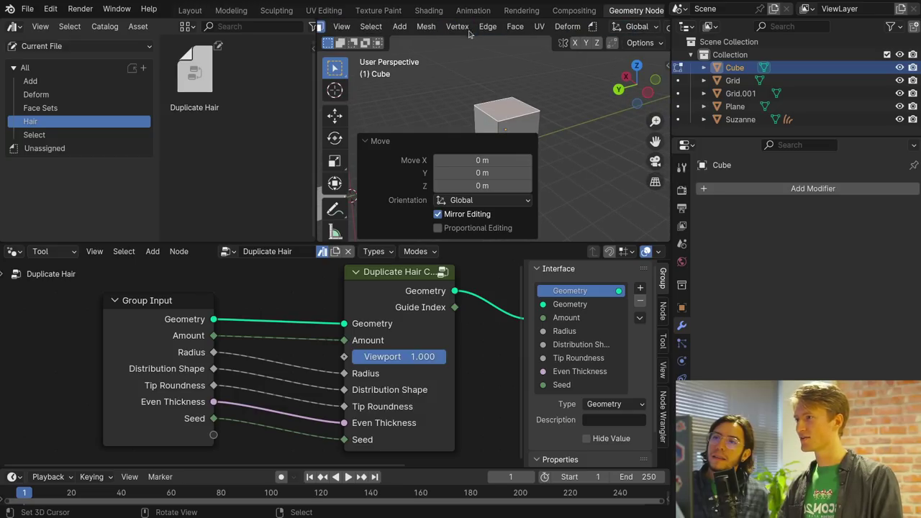
pyautogui.click(371, 26)
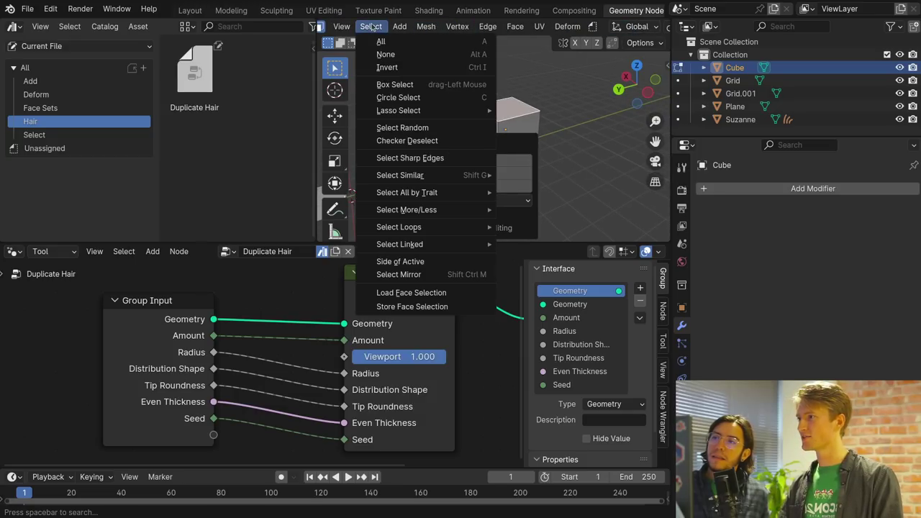
pyautogui.click(418, 307)
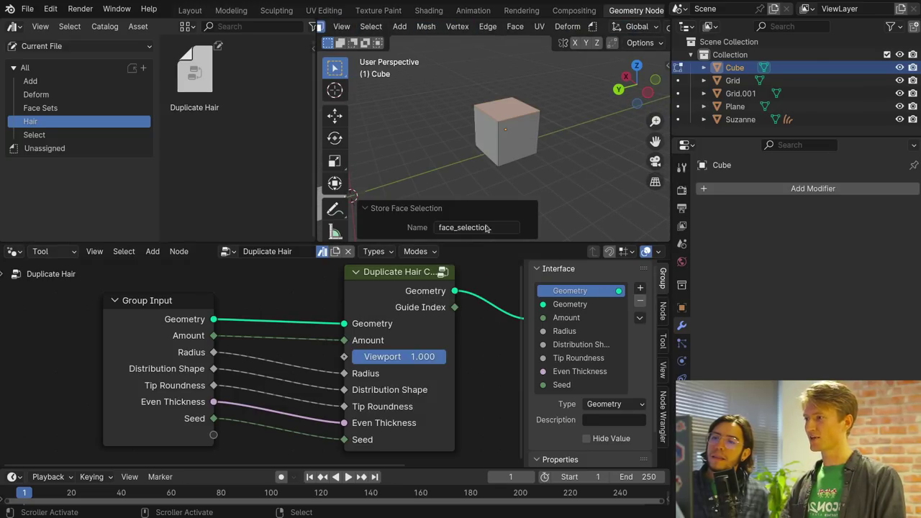
pyautogui.click(682, 376)
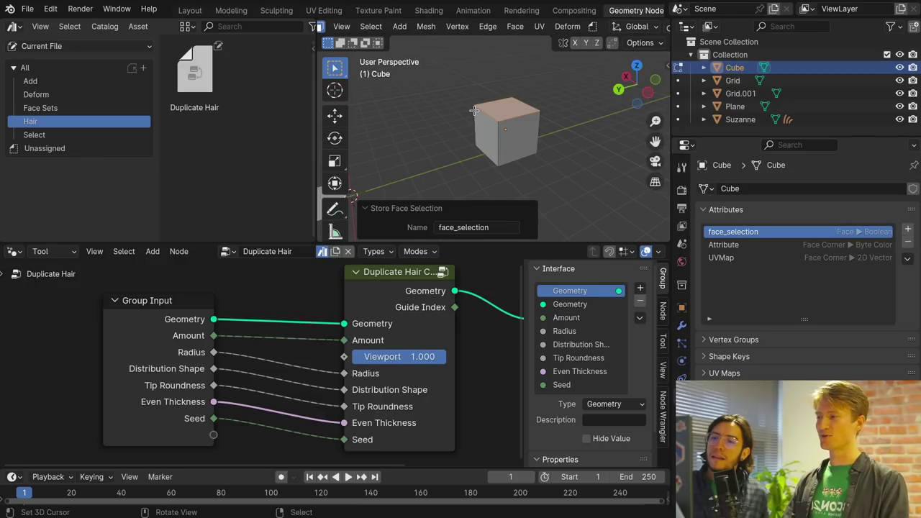
# Select the cube's two visible side faces instead, and restore the stored face_selection with the Load Face Selection tool
pyautogui.click(506, 145)
pyautogui.keyDown('shift'); pyautogui.click(482, 135); pyautogui.keyUp('shift')
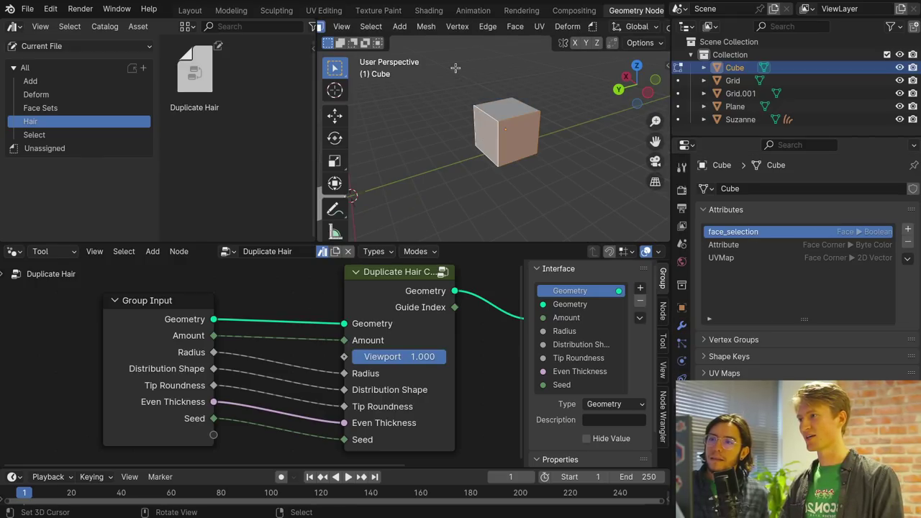
pyautogui.click(431, 29)
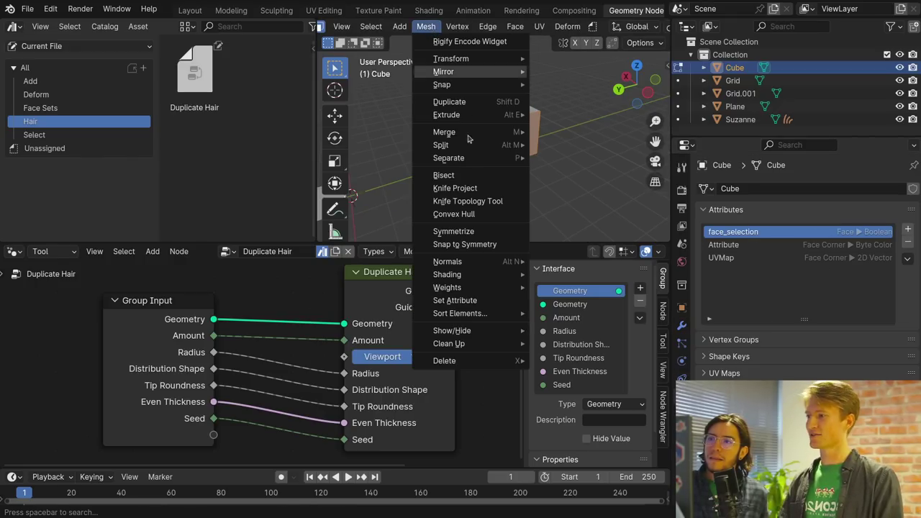
pyautogui.click(370, 27)
pyautogui.click(380, 26)
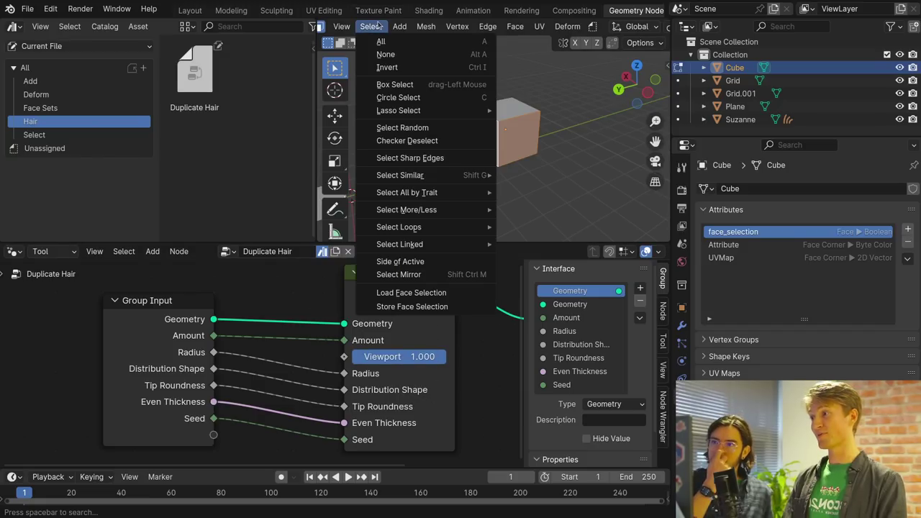
pyautogui.click(403, 293)
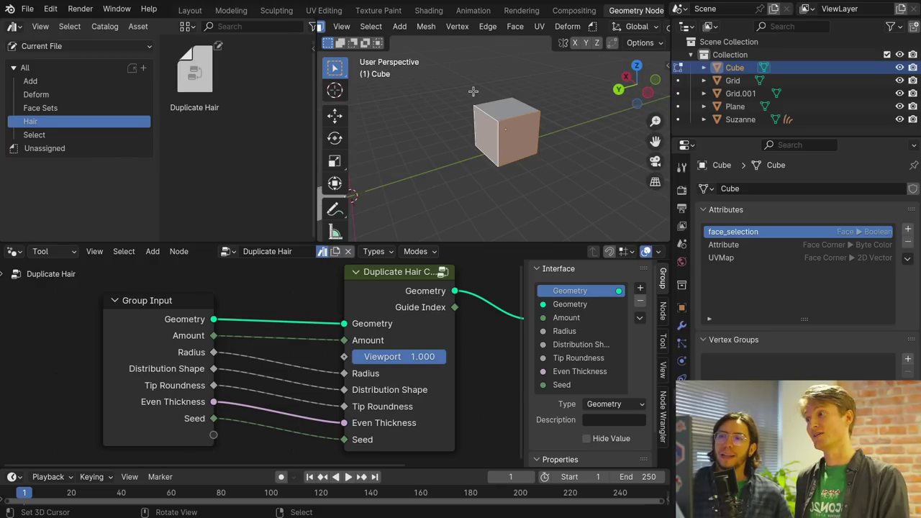
pyautogui.click(384, 27)
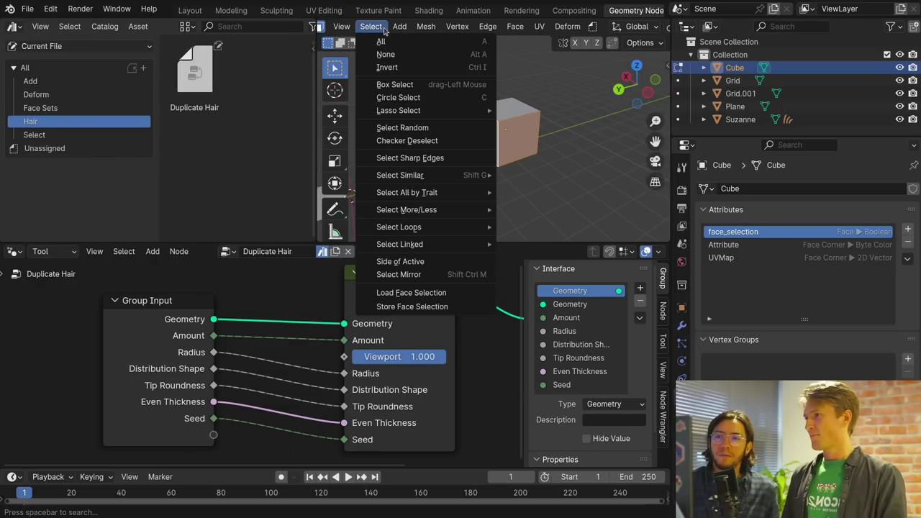
pyautogui.click(411, 293)
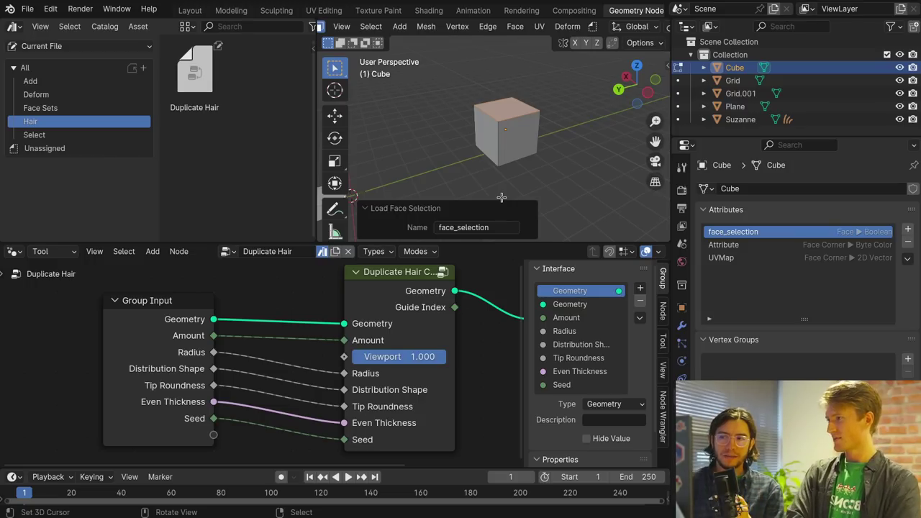
# Open the Load Face Selection node group for editing and bring its Named Attribute and Set Selection nodes into view
pyautogui.click(227, 251)
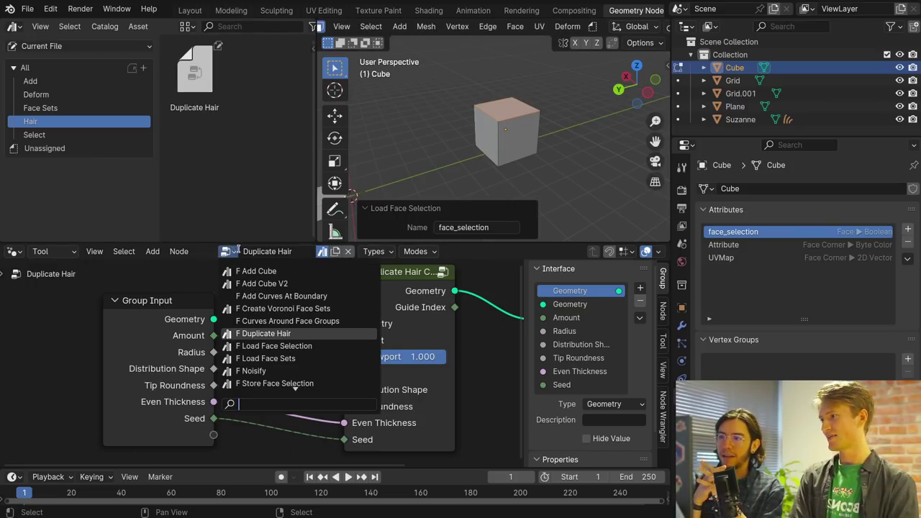
pyautogui.click(274, 346)
pyautogui.moveTo(244, 343); pyautogui.dragTo(391, 244, button='middle')
pyautogui.scroll(-4, 374, 427)
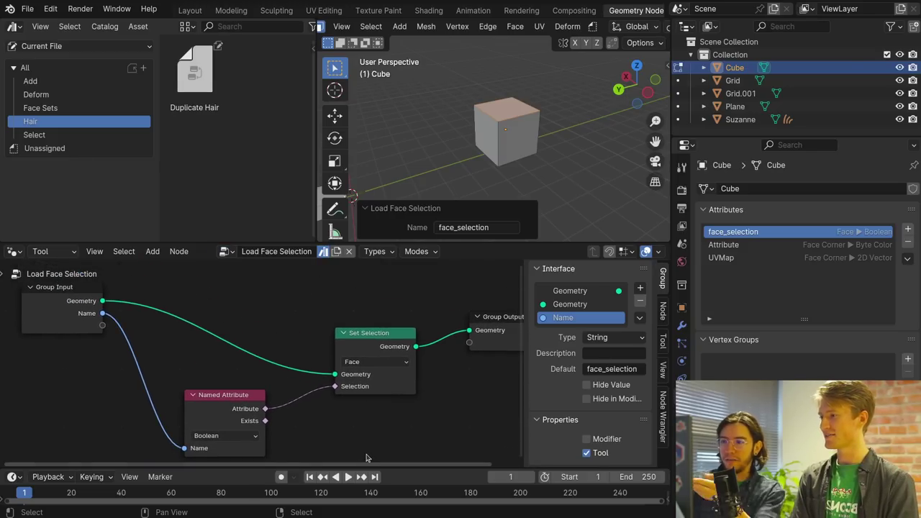
# Examine the domain options of the Set Selection node, keeping it on Face
pyautogui.click(394, 368)
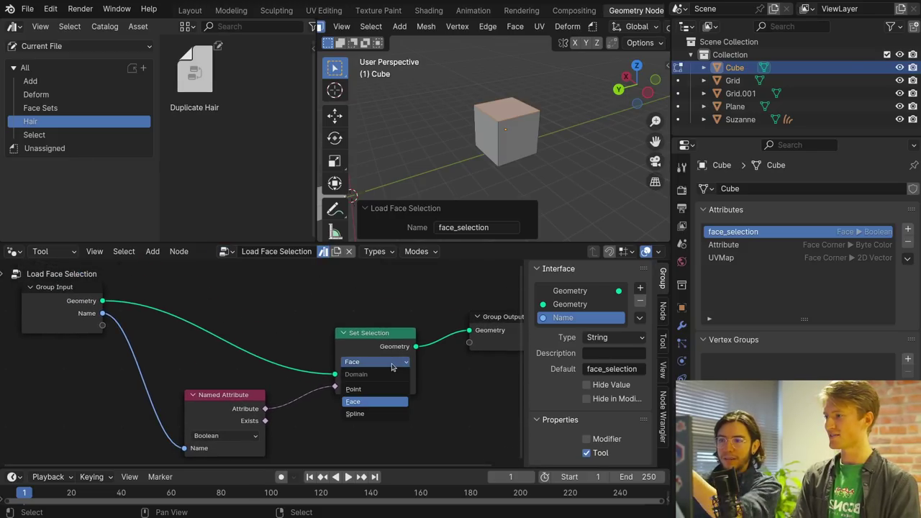
pyautogui.click(358, 401)
pyautogui.click(363, 363)
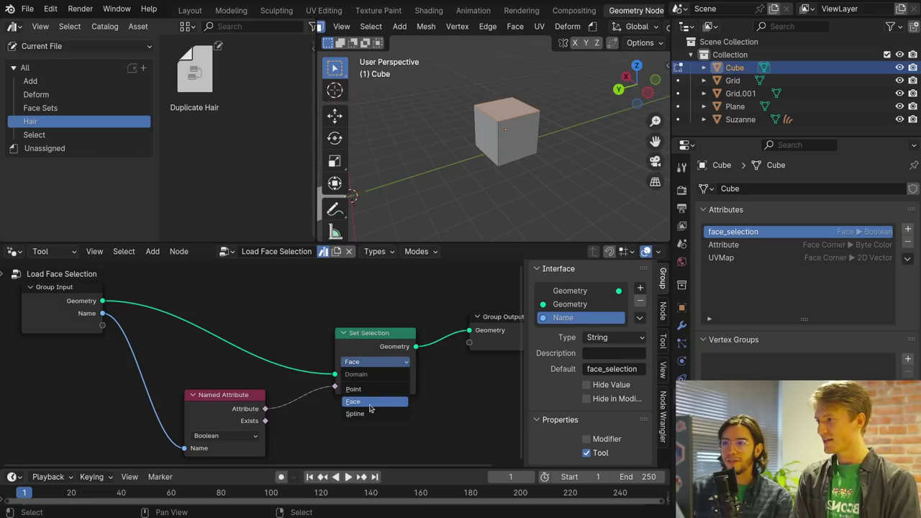
pyautogui.click(372, 366)
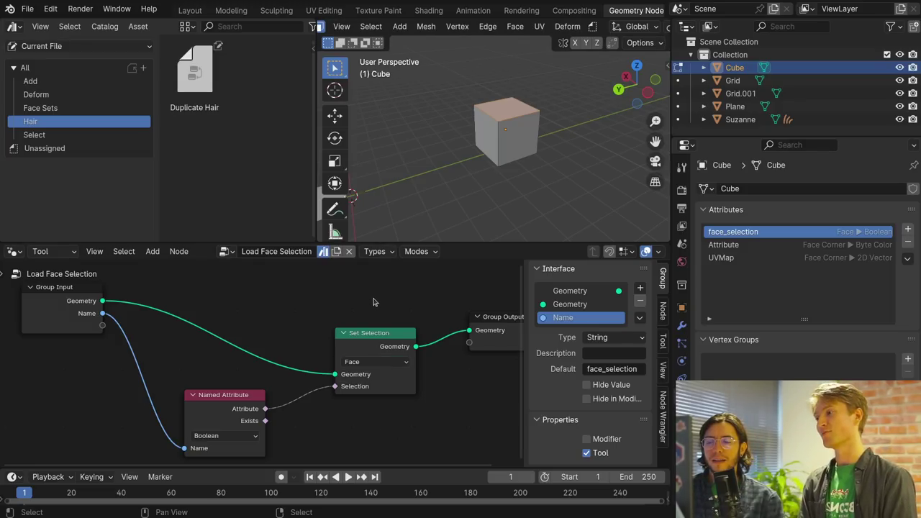
pyautogui.moveTo(374, 302); pyautogui.dragTo(436, 292, button='middle')
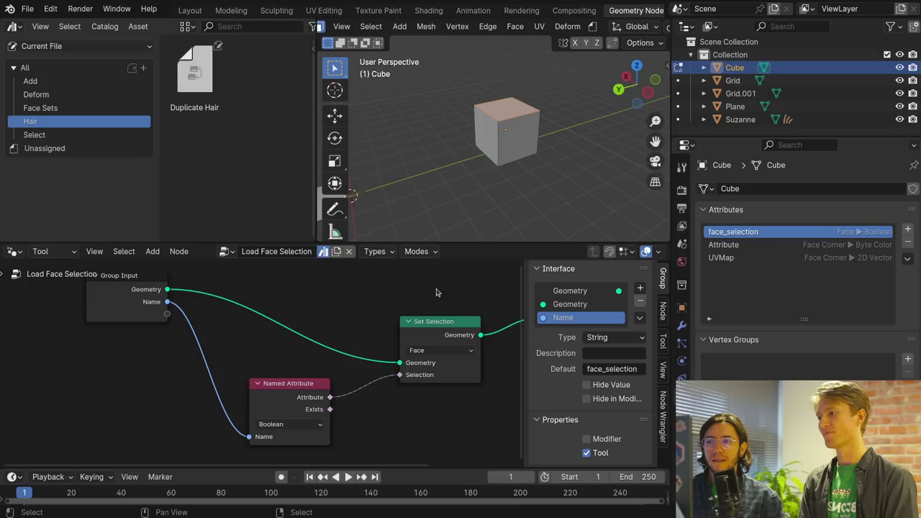
pyautogui.click(433, 349)
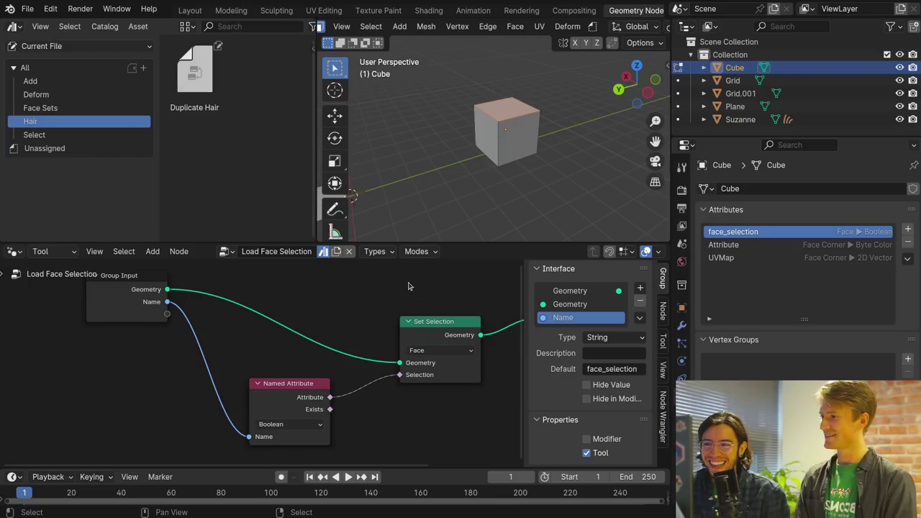
pyautogui.moveTo(408, 286); pyautogui.dragTo(351, 307, button='middle')
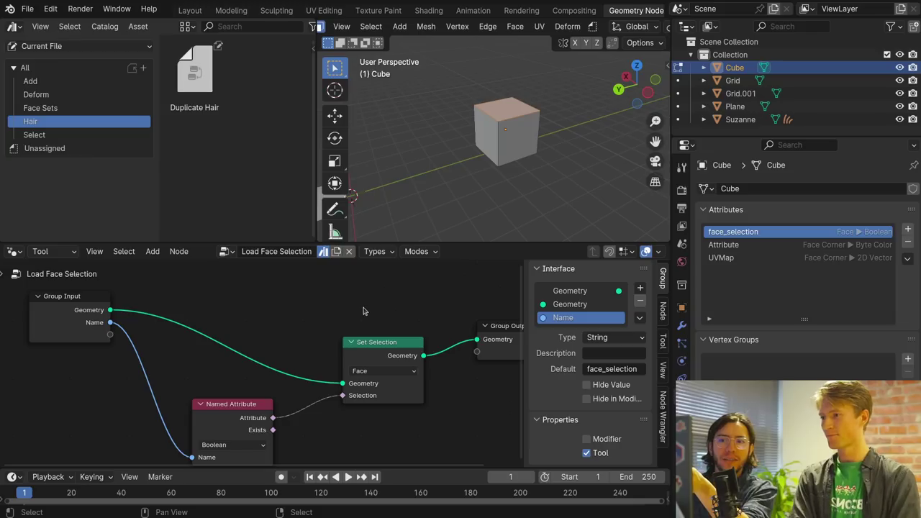
# Add a new attribute to the cube mesh with the Edge domain and Boolean data type
pyautogui.click(908, 228)
pyautogui.click(887, 266)
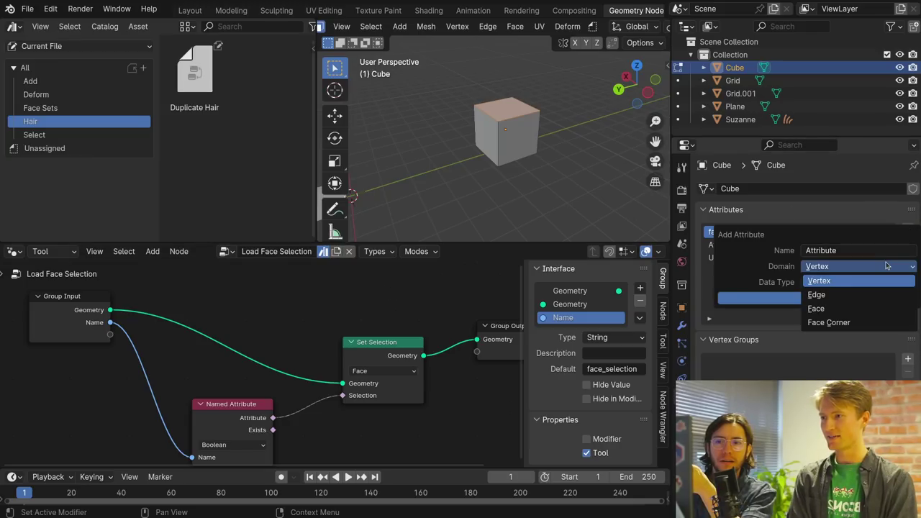
pyautogui.click(867, 295)
pyautogui.click(855, 282)
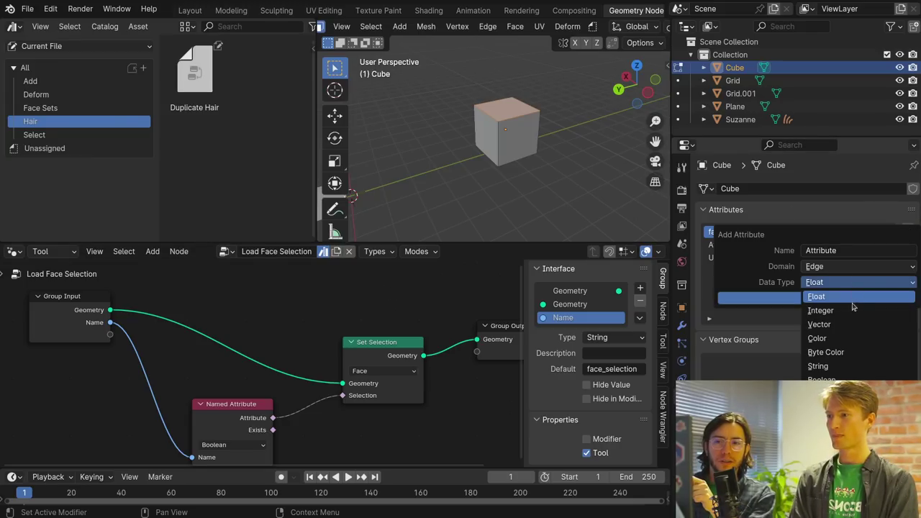
pyautogui.click(837, 359)
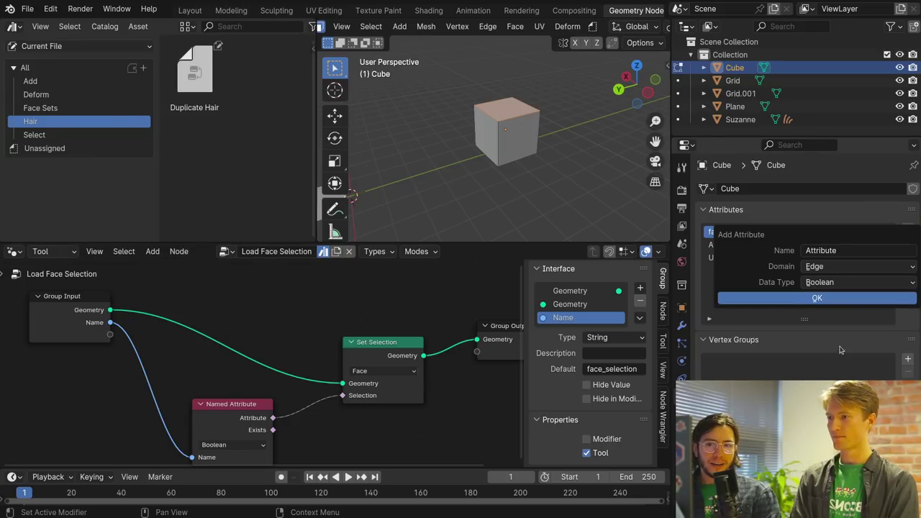
pyautogui.click(833, 300)
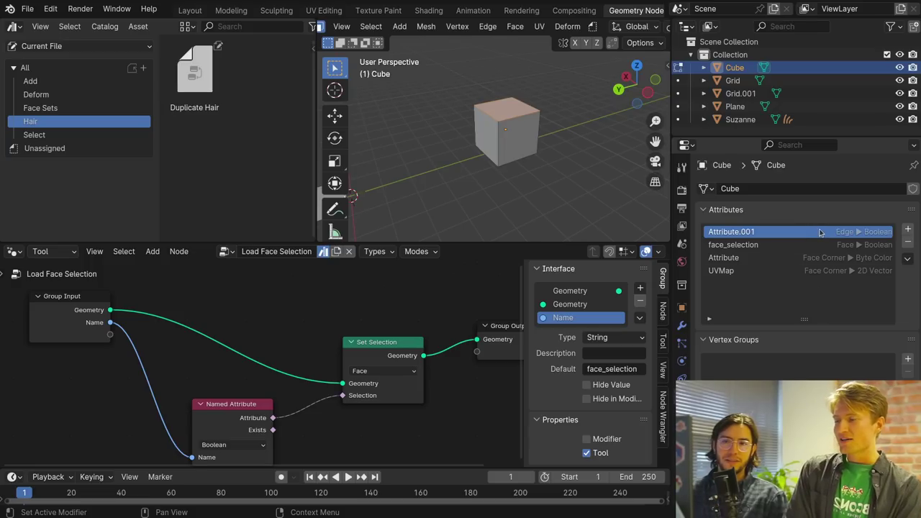
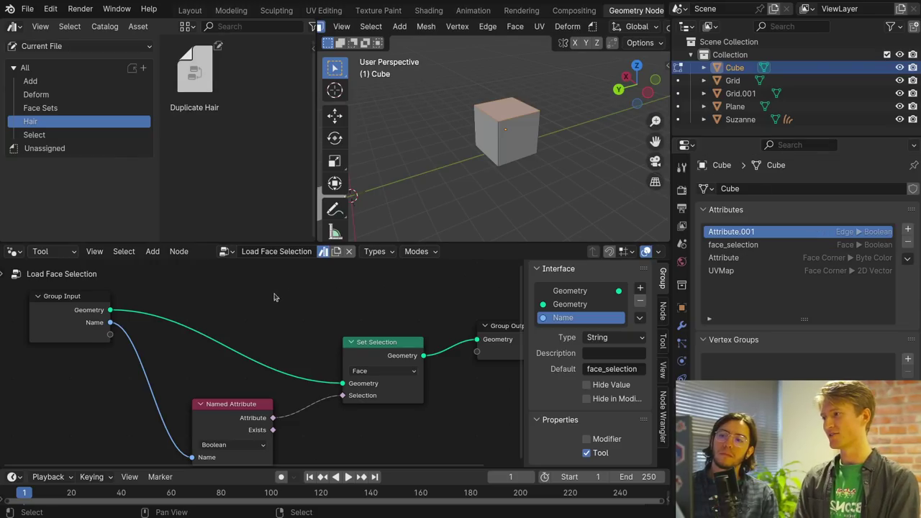
# Display the node tool assets of all catalogs and look through them to the end of the list
pyautogui.moveTo(273, 297); pyautogui.dragTo(221, 274, button='middle')
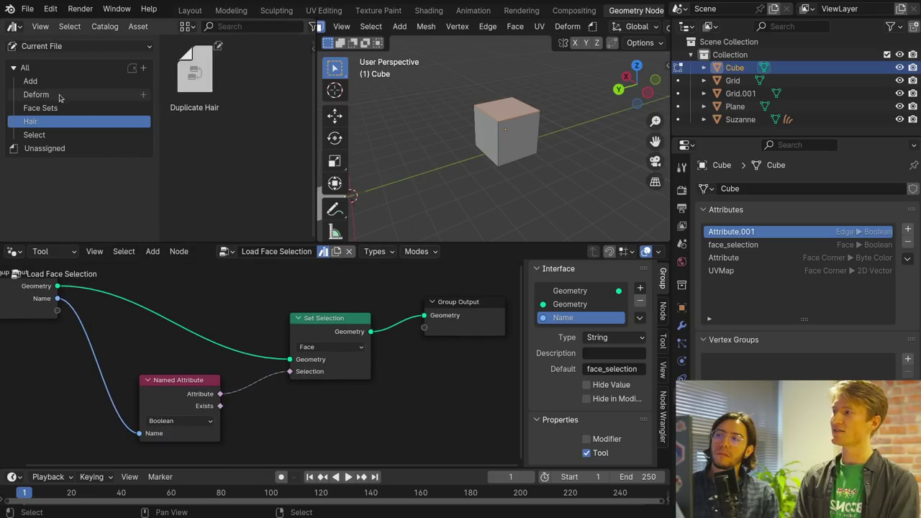
pyautogui.click(57, 68)
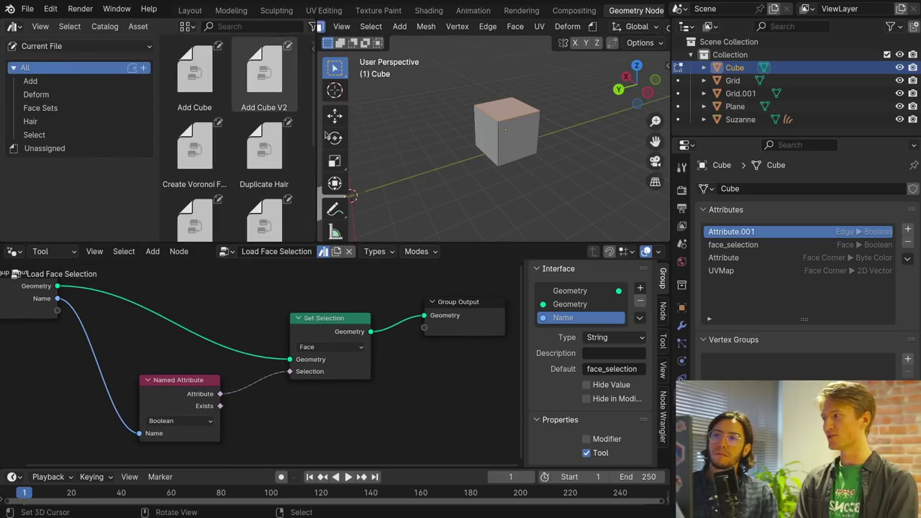
pyautogui.scroll(-5, 303, 93)
pyautogui.scroll(-2, 334, 97)
pyautogui.scroll(-2, 461, 94)
pyautogui.scroll(-7, 576, 10)
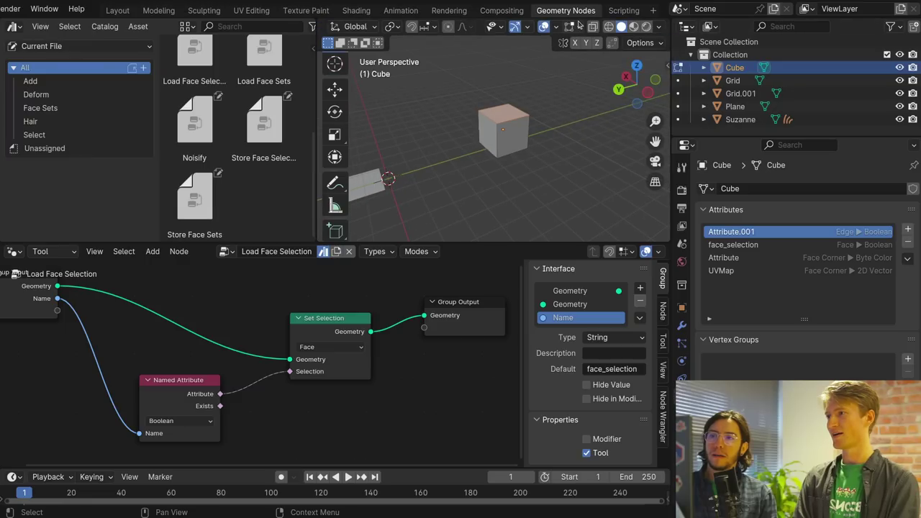
# Select all of the cube's faces and subdivide them repeatedly into a dense mesh
pyautogui.scroll(-2, 579, 33)
pyautogui.scroll(6, 580, 26)
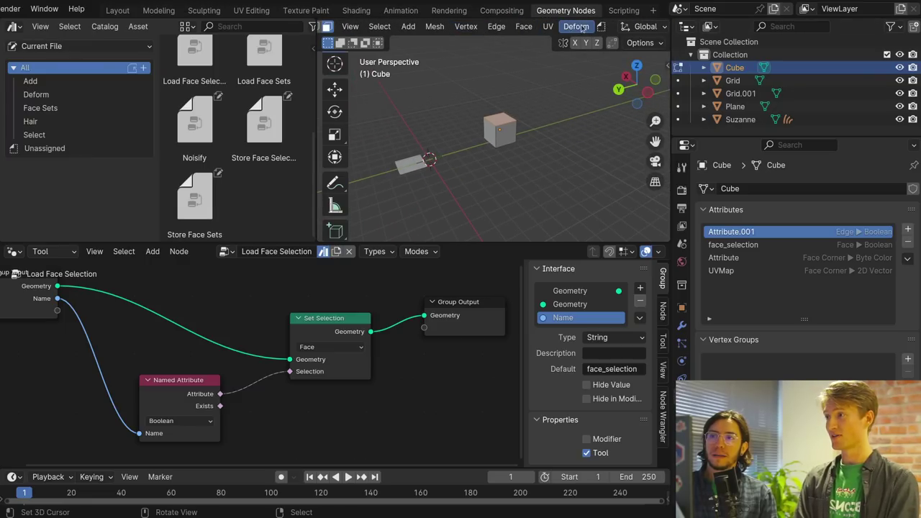
pyautogui.click(588, 26)
pyautogui.scroll(1, 485, 133)
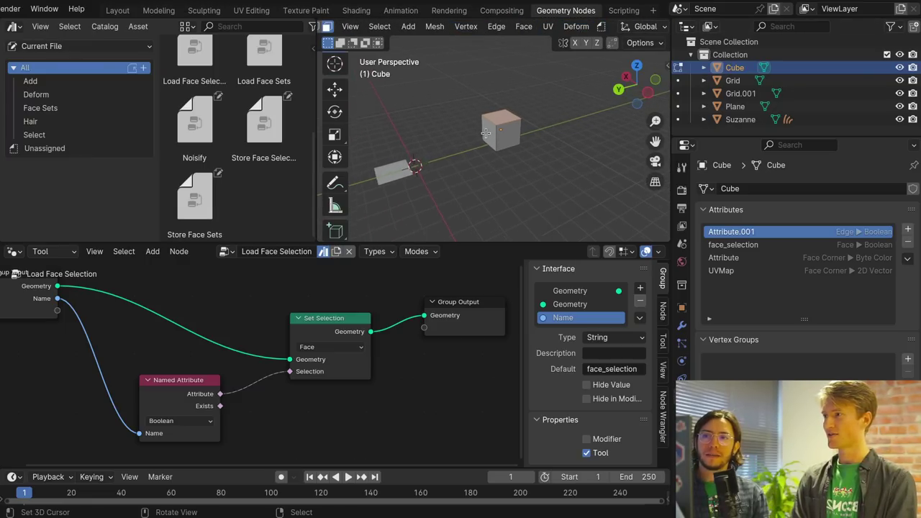
pyautogui.scroll(3, 485, 133)
pyautogui.rightClick(508, 127)
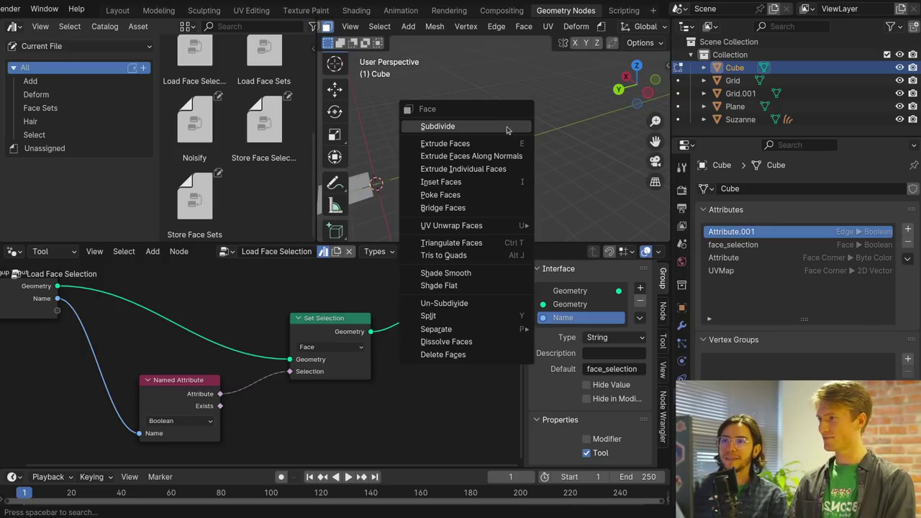
pyautogui.click(508, 128)
pyautogui.rightClick(508, 128)
pyautogui.click(508, 128)
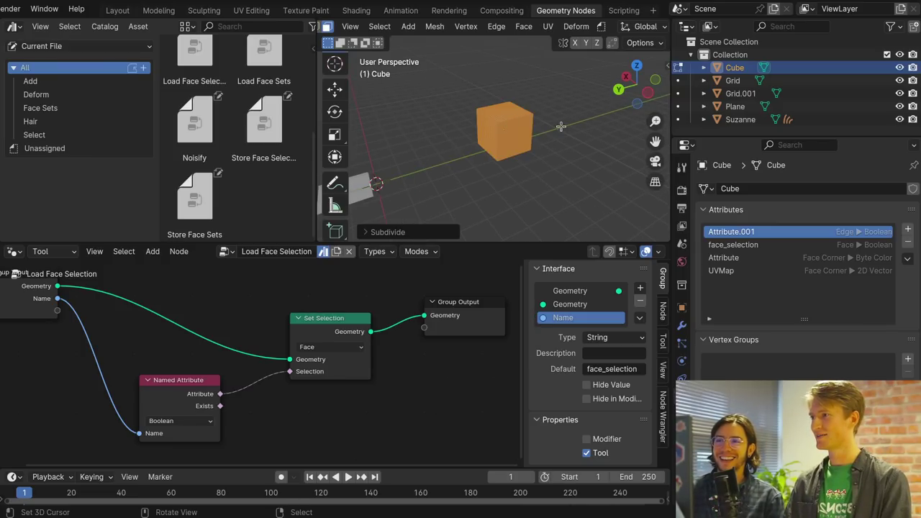
# Apply the Noisify tool to the subdivided cube with a Scale of 1.75 m and a Strength of 0.256
pyautogui.scroll(2, 561, 127)
pyautogui.click(588, 28)
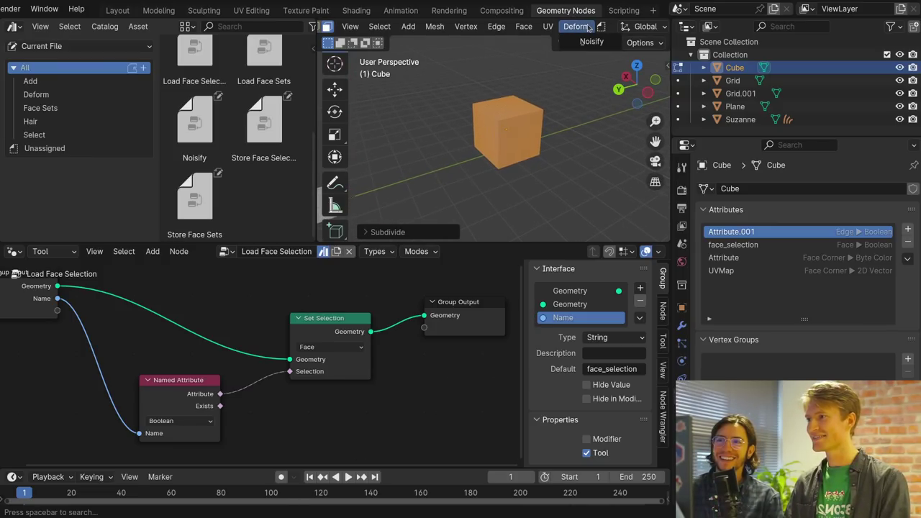
pyautogui.click(591, 41)
pyautogui.click(377, 236)
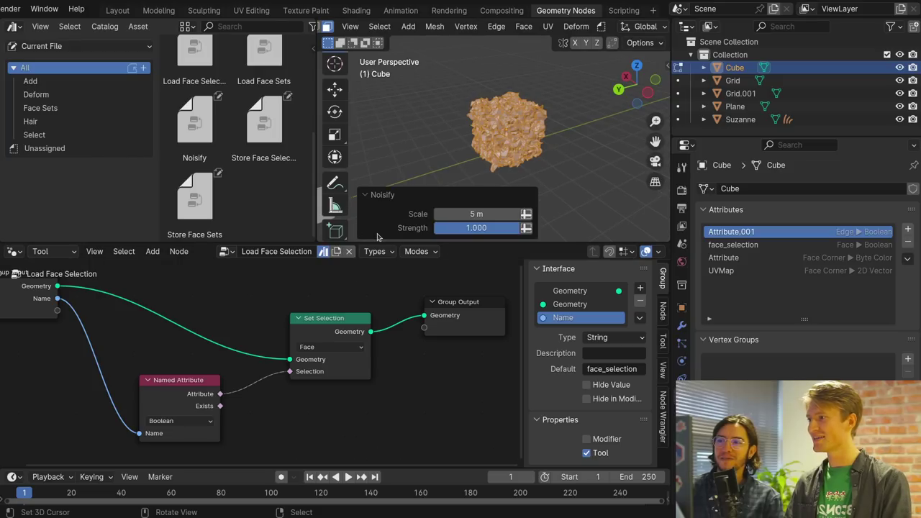
pyautogui.moveTo(520, 228); pyautogui.dragTo(469, 227)
pyautogui.moveTo(476, 213); pyautogui.dragTo(507, 214)
pyautogui.hotkey('ctrl', 'space')
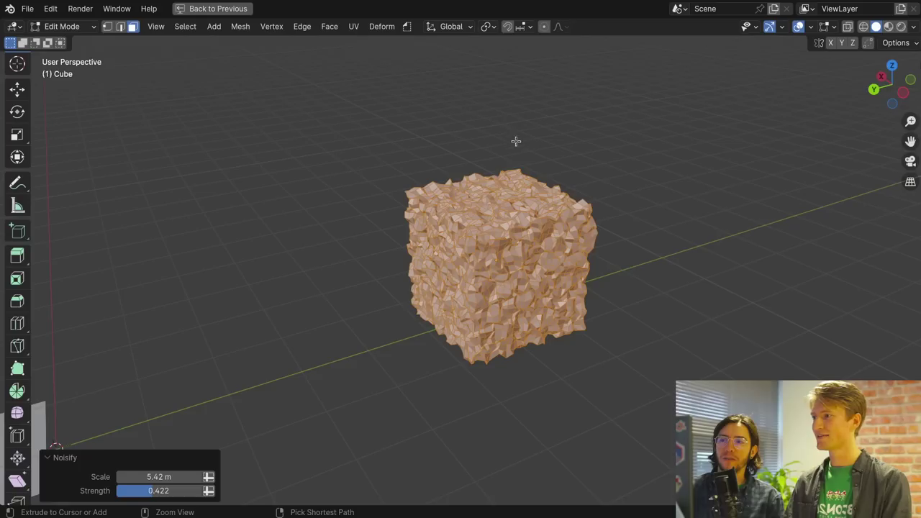
pyautogui.moveTo(180, 491); pyautogui.dragTo(142, 476)
pyautogui.hotkey('ctrl', 'space')
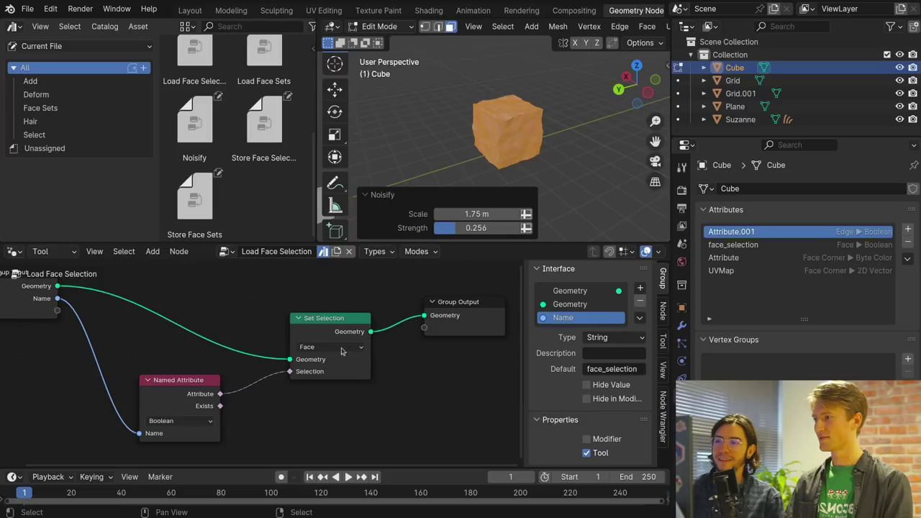
# Switch the node editor to the Noisify tool's node group and bring its noise and Set Position nodes into view
pyautogui.click(226, 251)
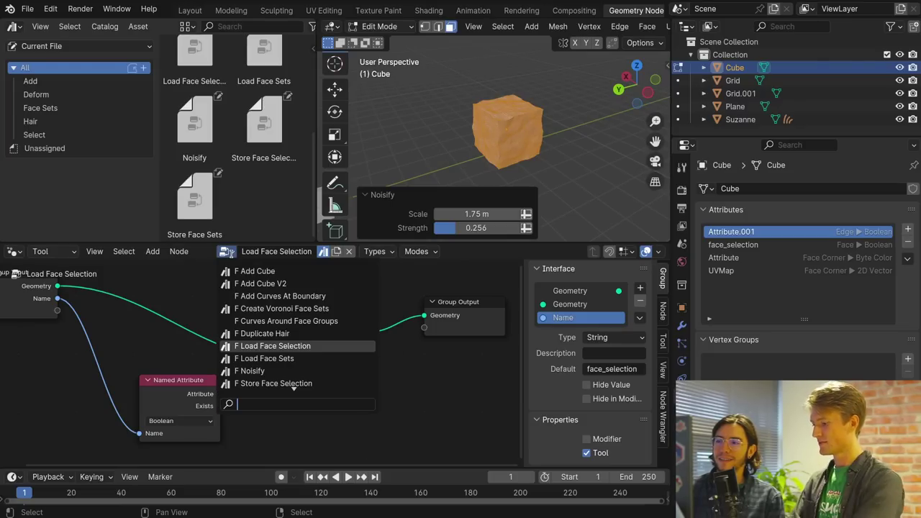
pyautogui.write('NOI')
pyautogui.press('Return')
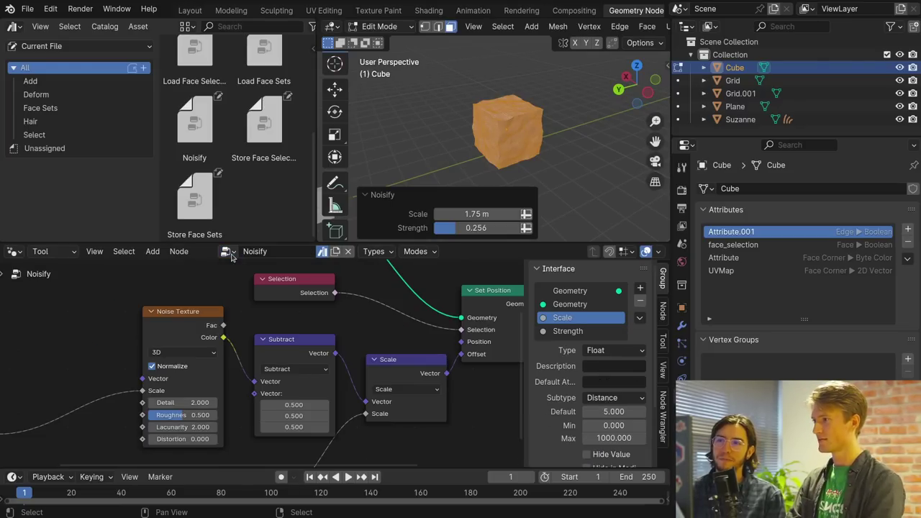
pyautogui.scroll(-6, 265, 401)
pyautogui.scroll(1, 266, 402)
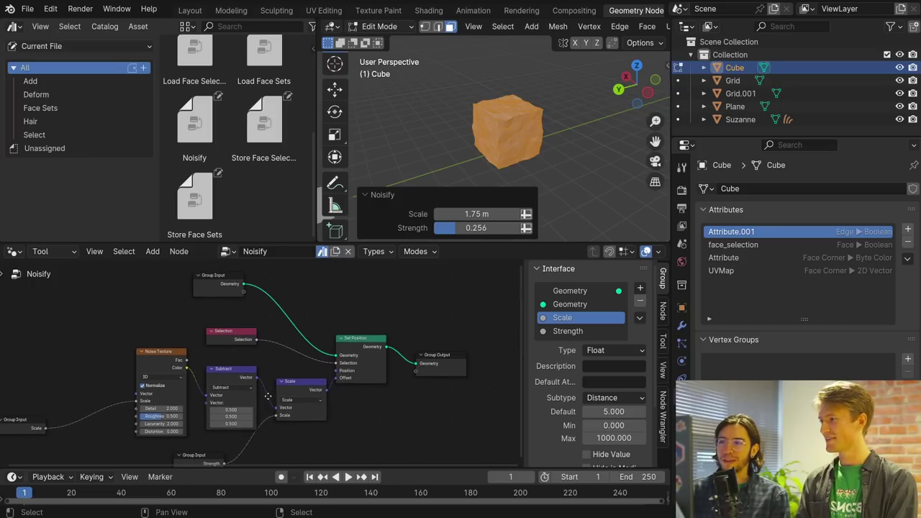
pyautogui.scroll(2, 337, 378)
pyautogui.moveTo(337, 374); pyautogui.dragTo(388, 358, button='middle')
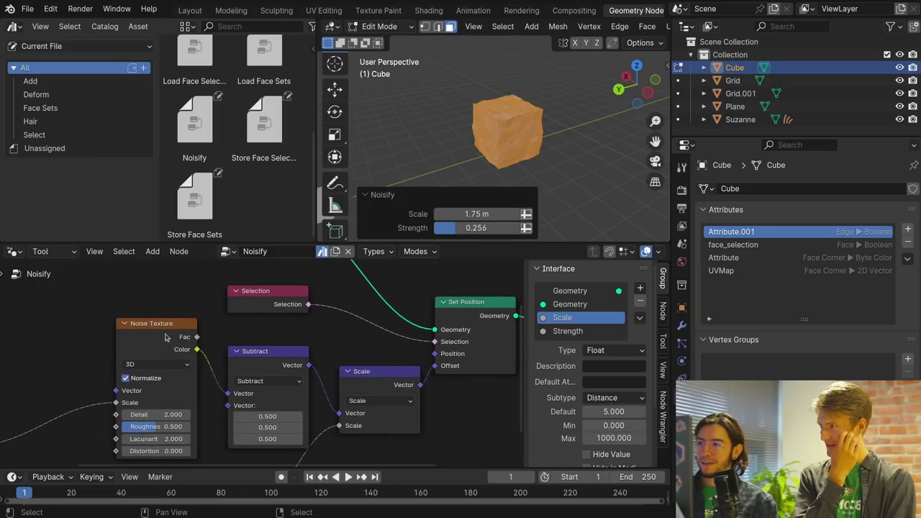
# Move the Selection node closer to the Set Position node in the Noisify node tree
pyautogui.scroll(-2, 322, 332)
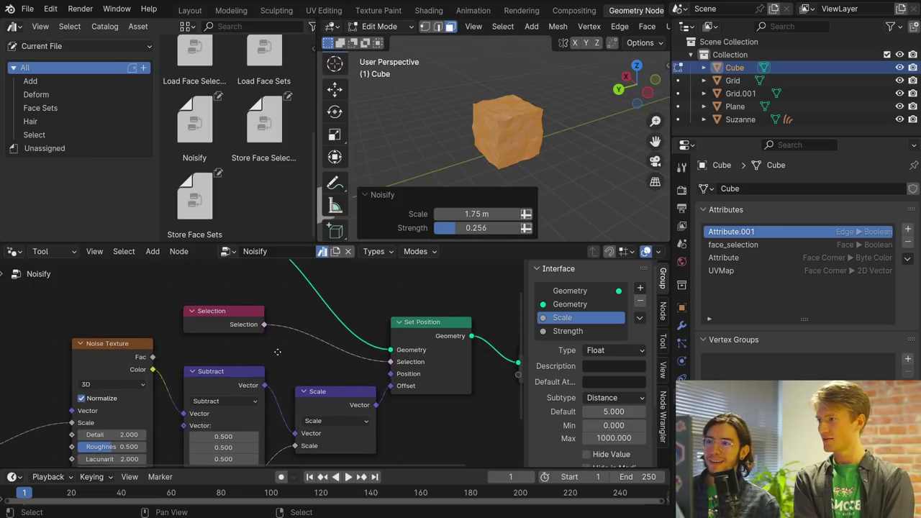
pyautogui.moveTo(281, 349); pyautogui.dragTo(307, 311, button='middle')
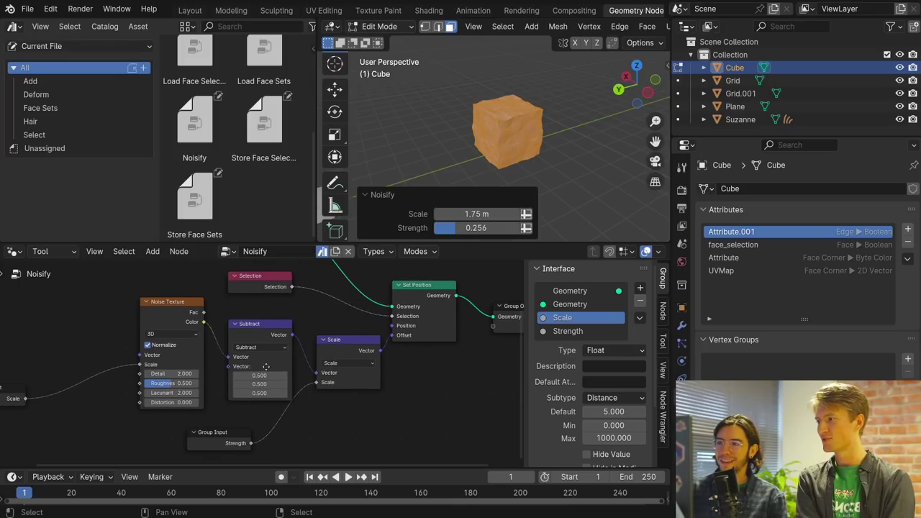
pyautogui.moveTo(214, 333); pyautogui.dragTo(141, 375, button='middle')
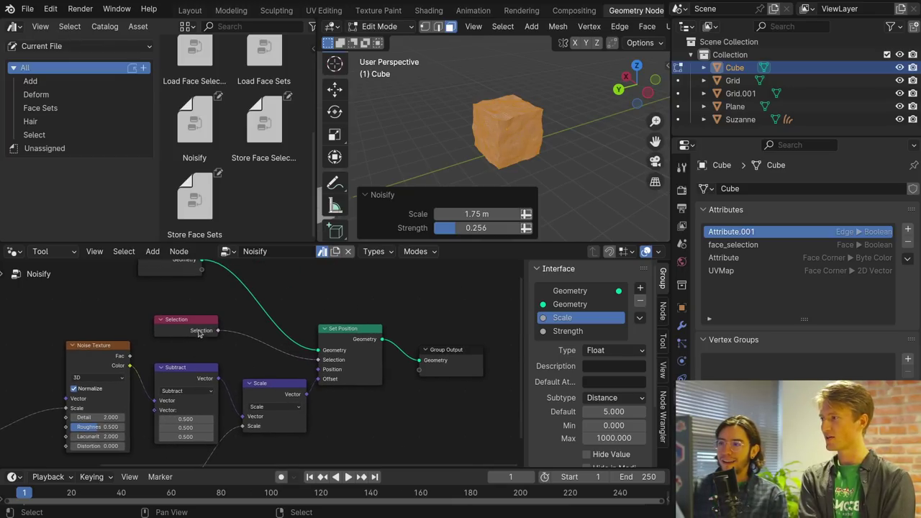
pyautogui.moveTo(269, 337); pyautogui.dragTo(256, 361, button='middle')
pyautogui.moveTo(173, 343); pyautogui.dragTo(214, 356)
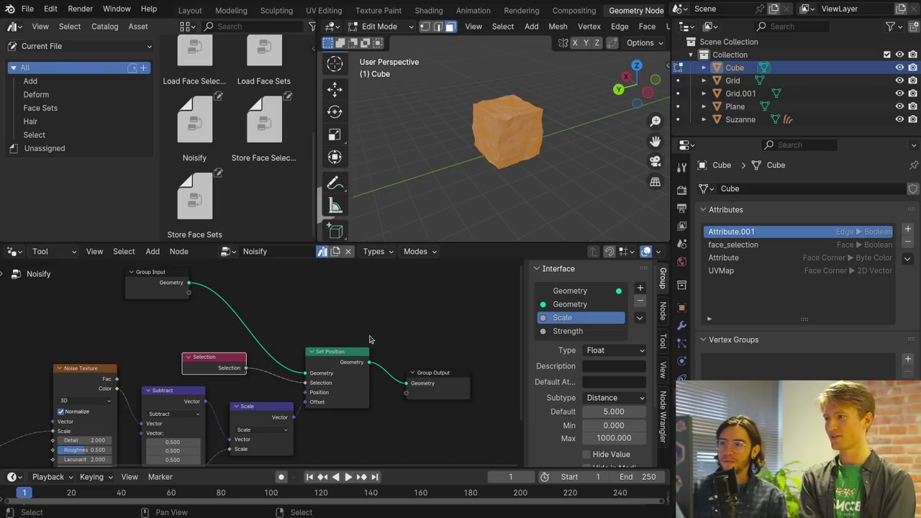